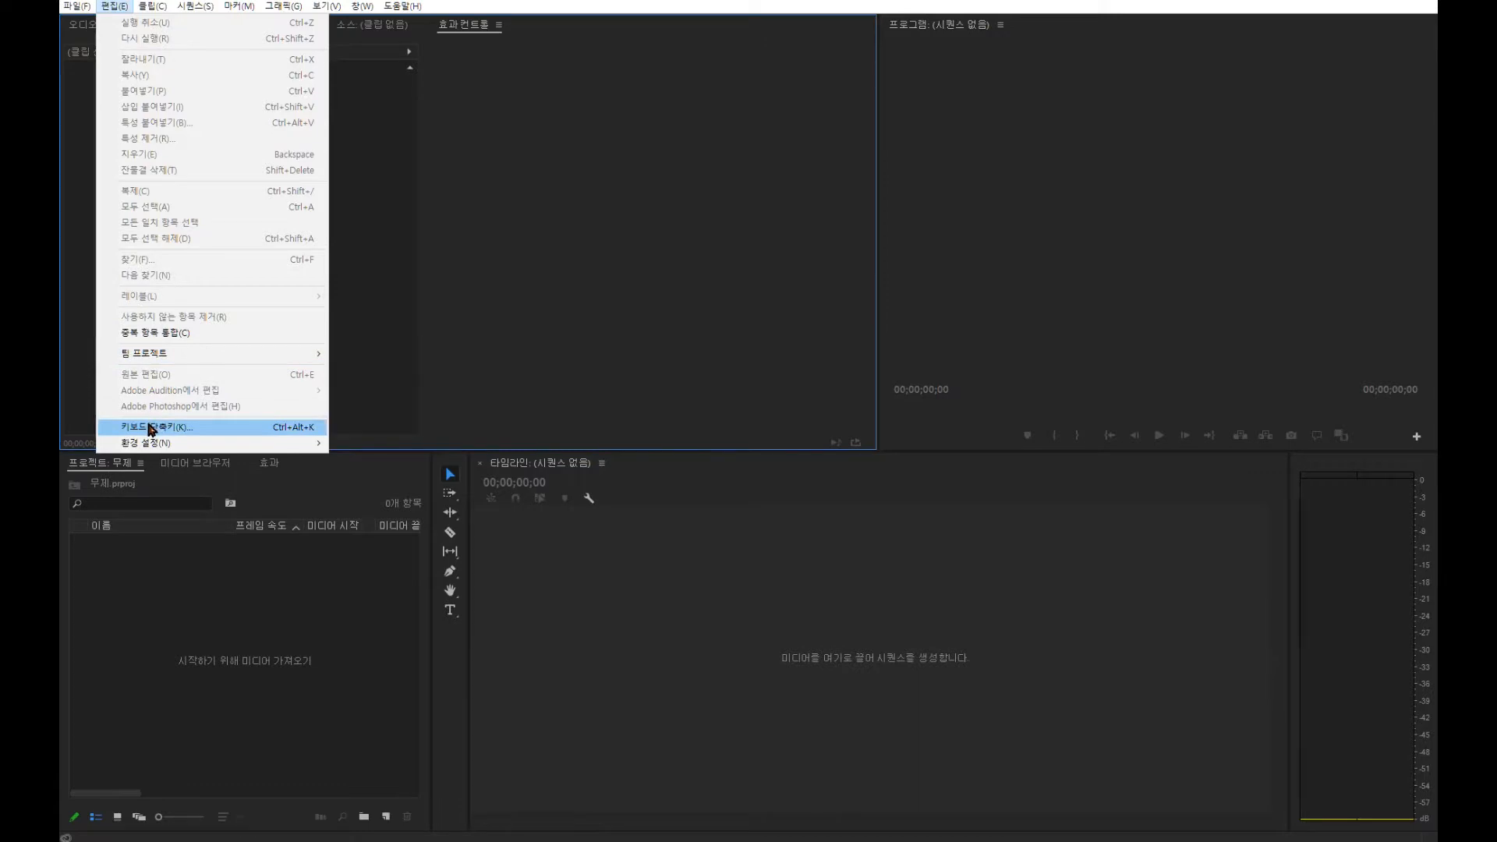
Set the default still image duration to 10 frames in the timeline preferences.
mouse_move(150, 443)
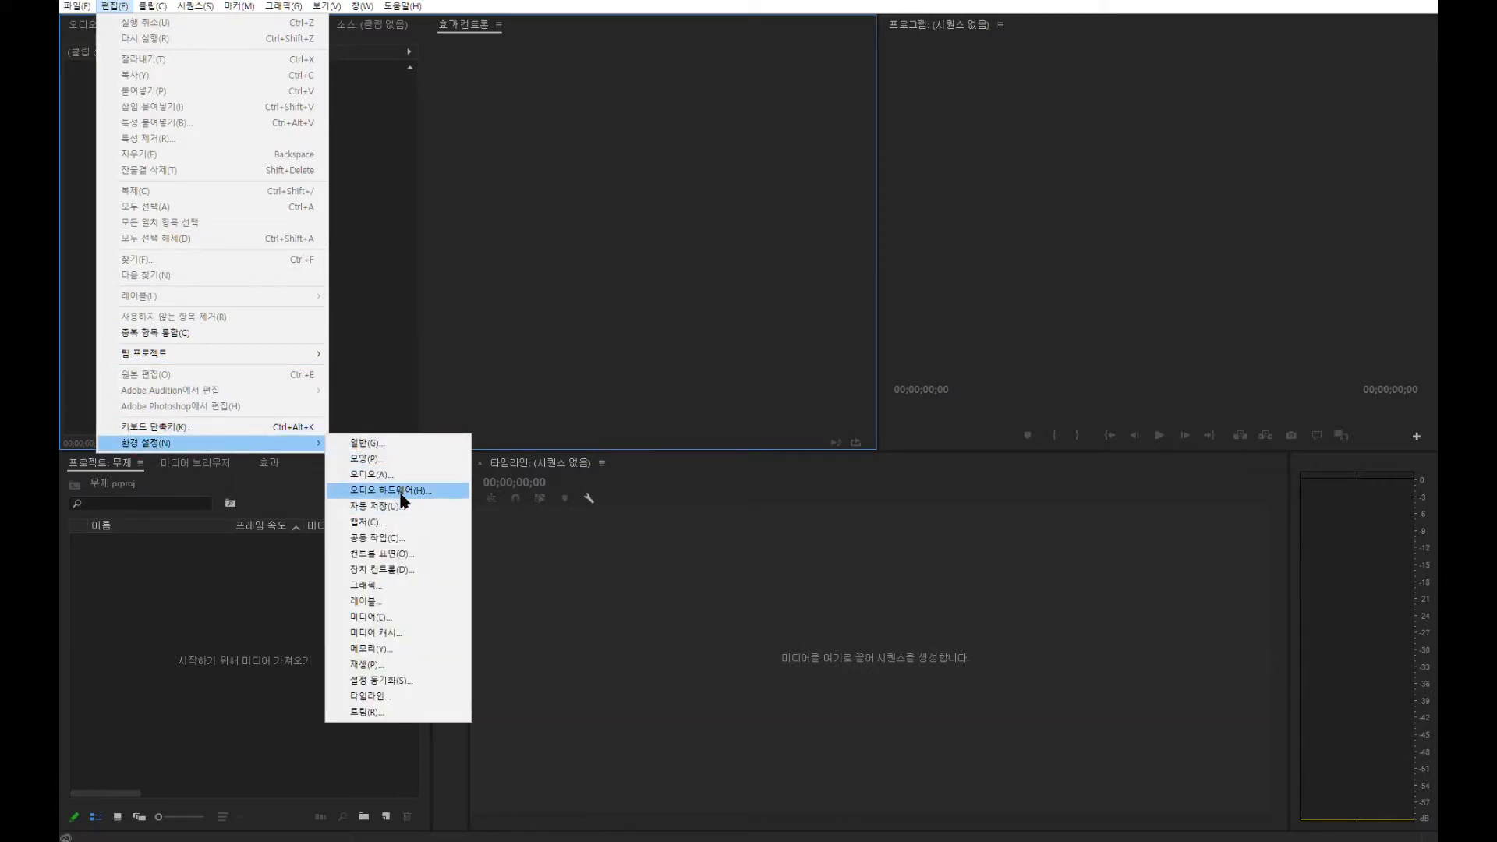
click(381, 695)
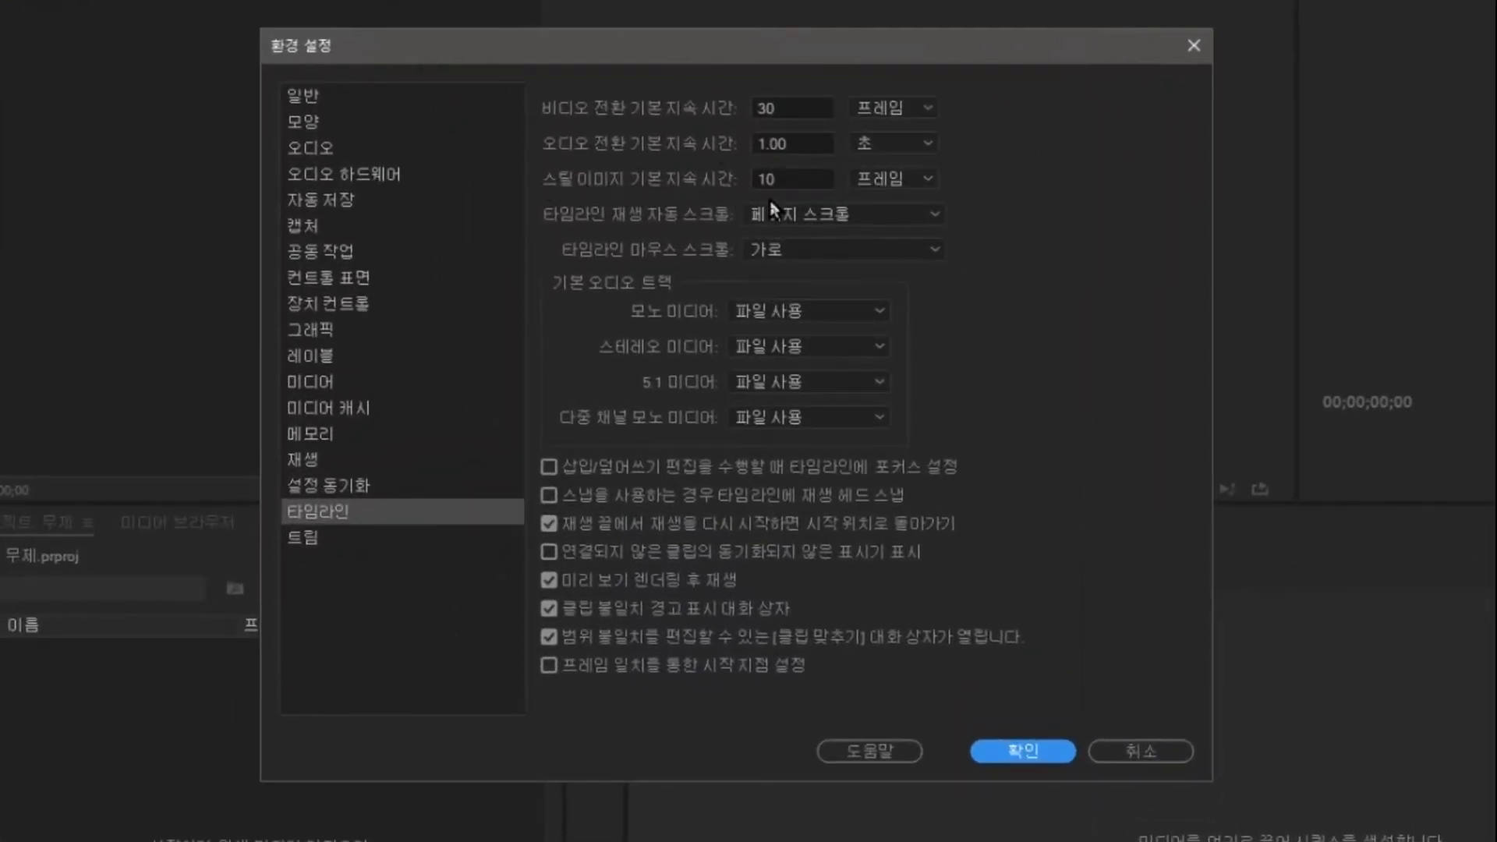
click(893, 180)
click(795, 180)
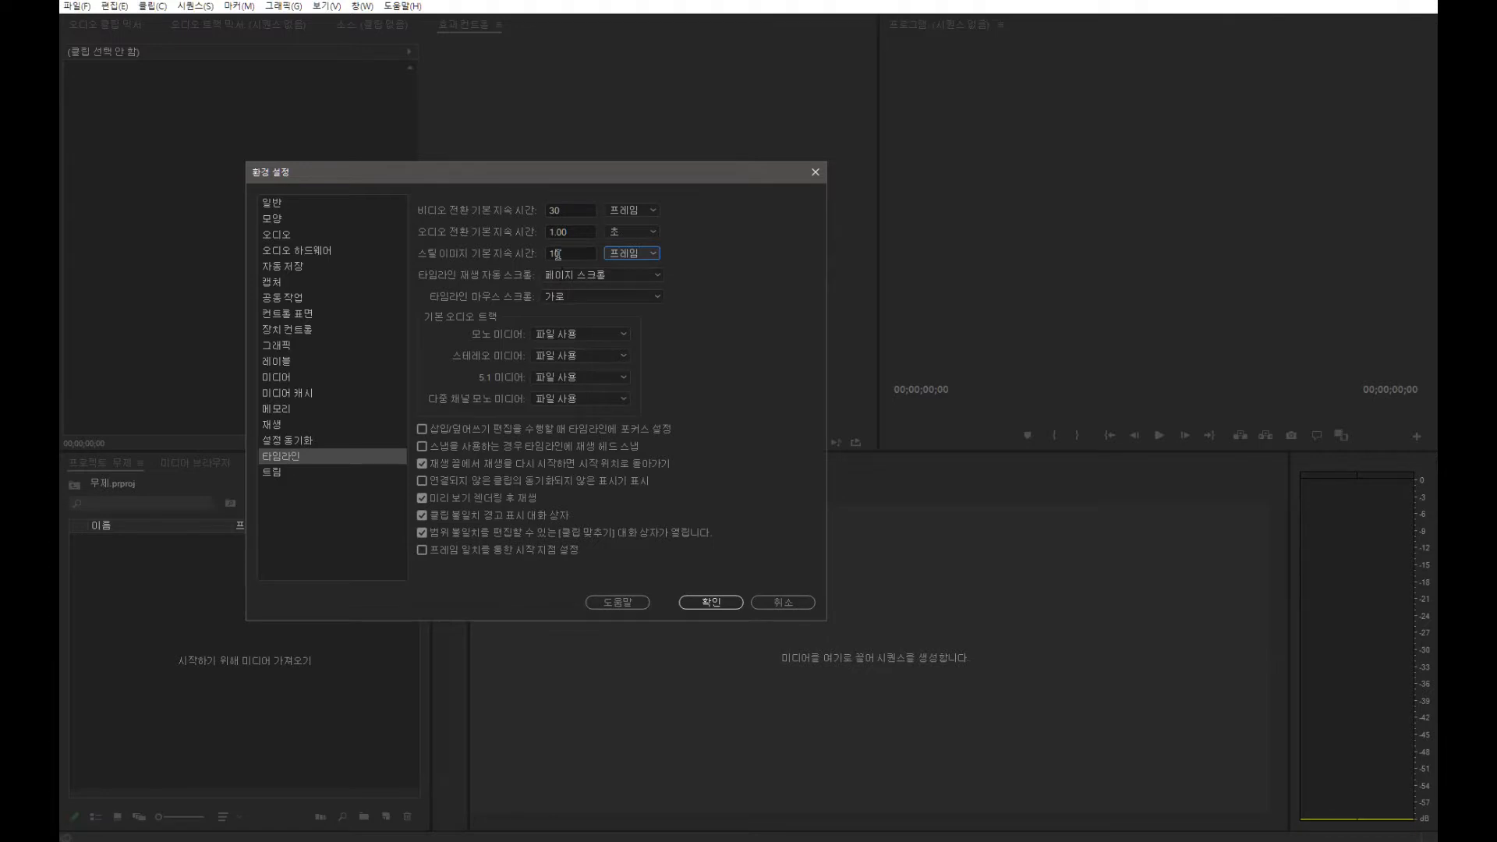
click(565, 255)
click(653, 258)
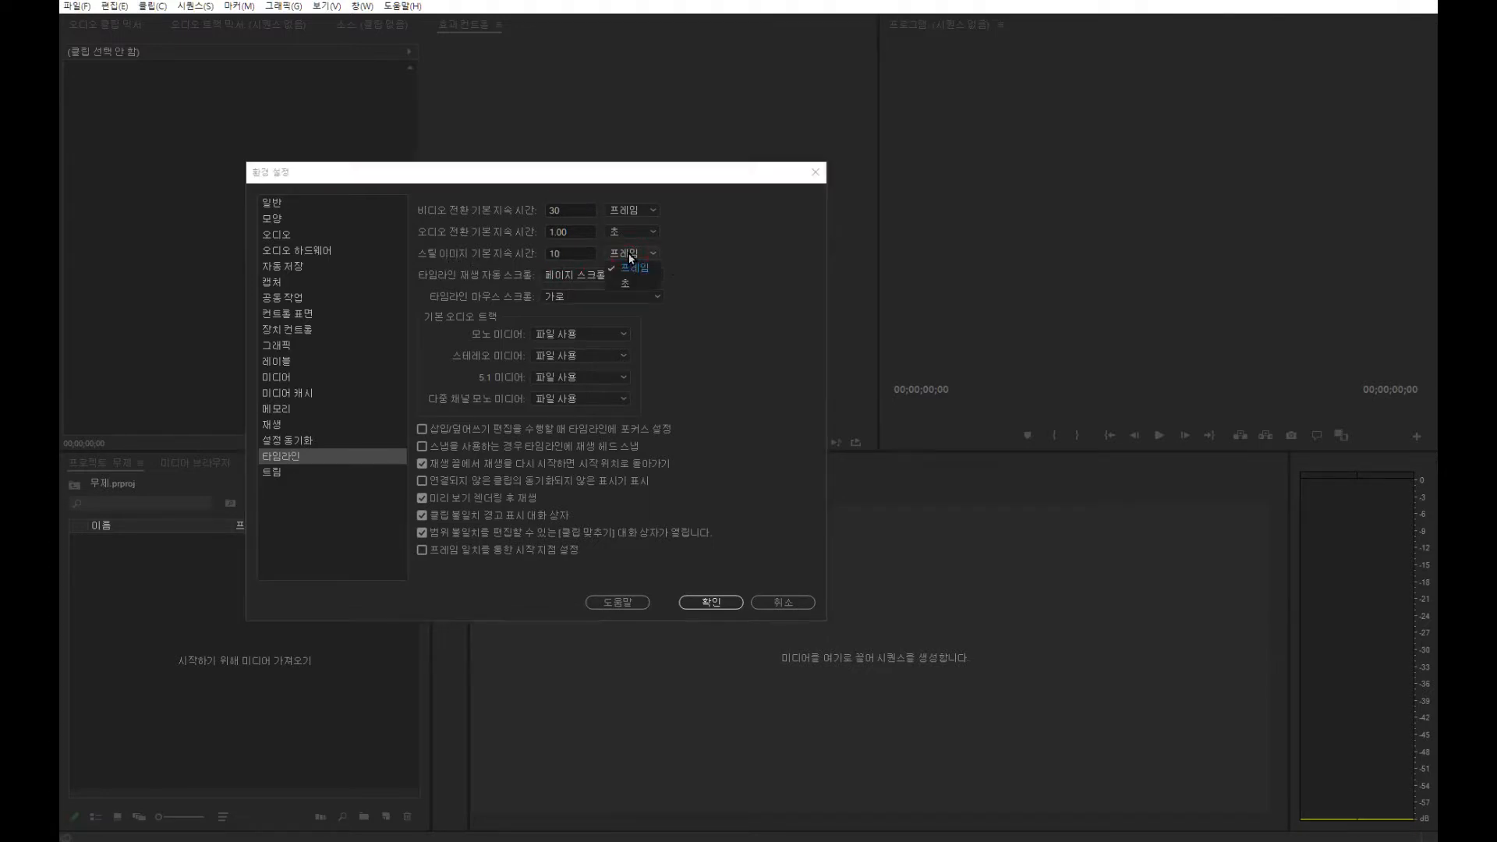
click(567, 251)
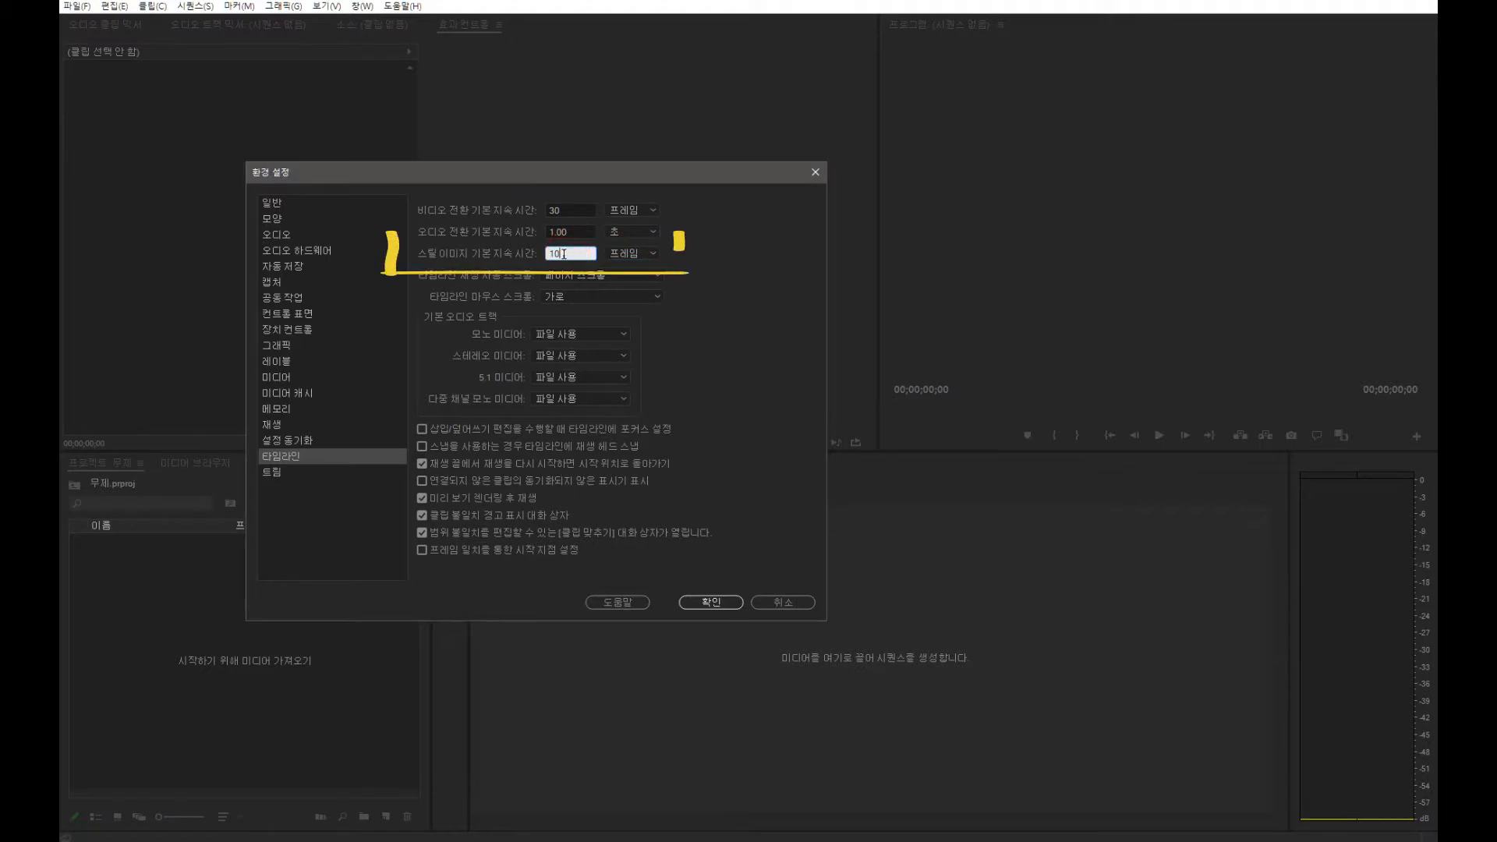
click(574, 252)
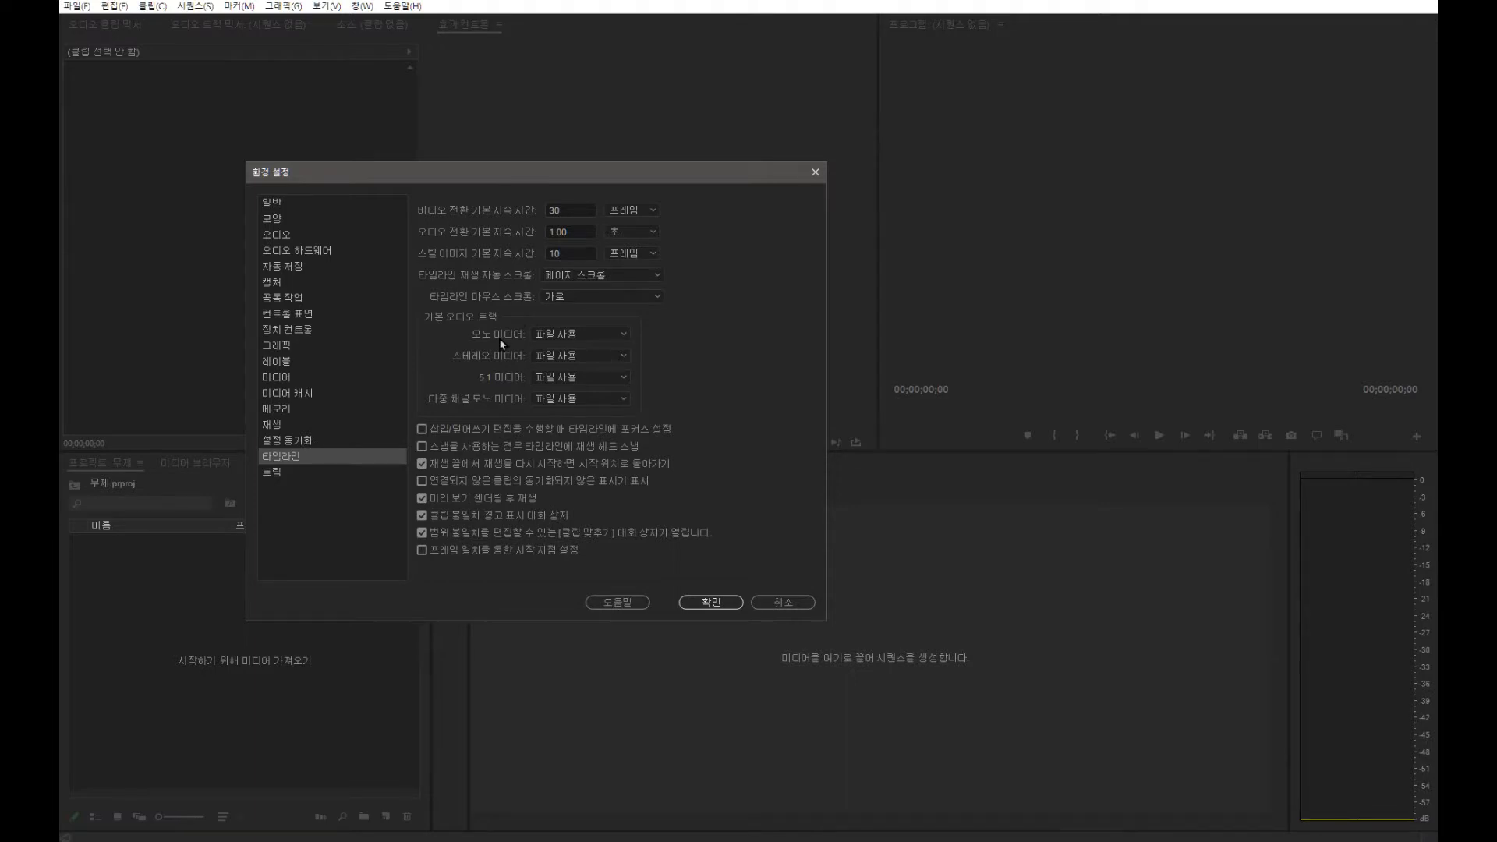
click(711, 602)
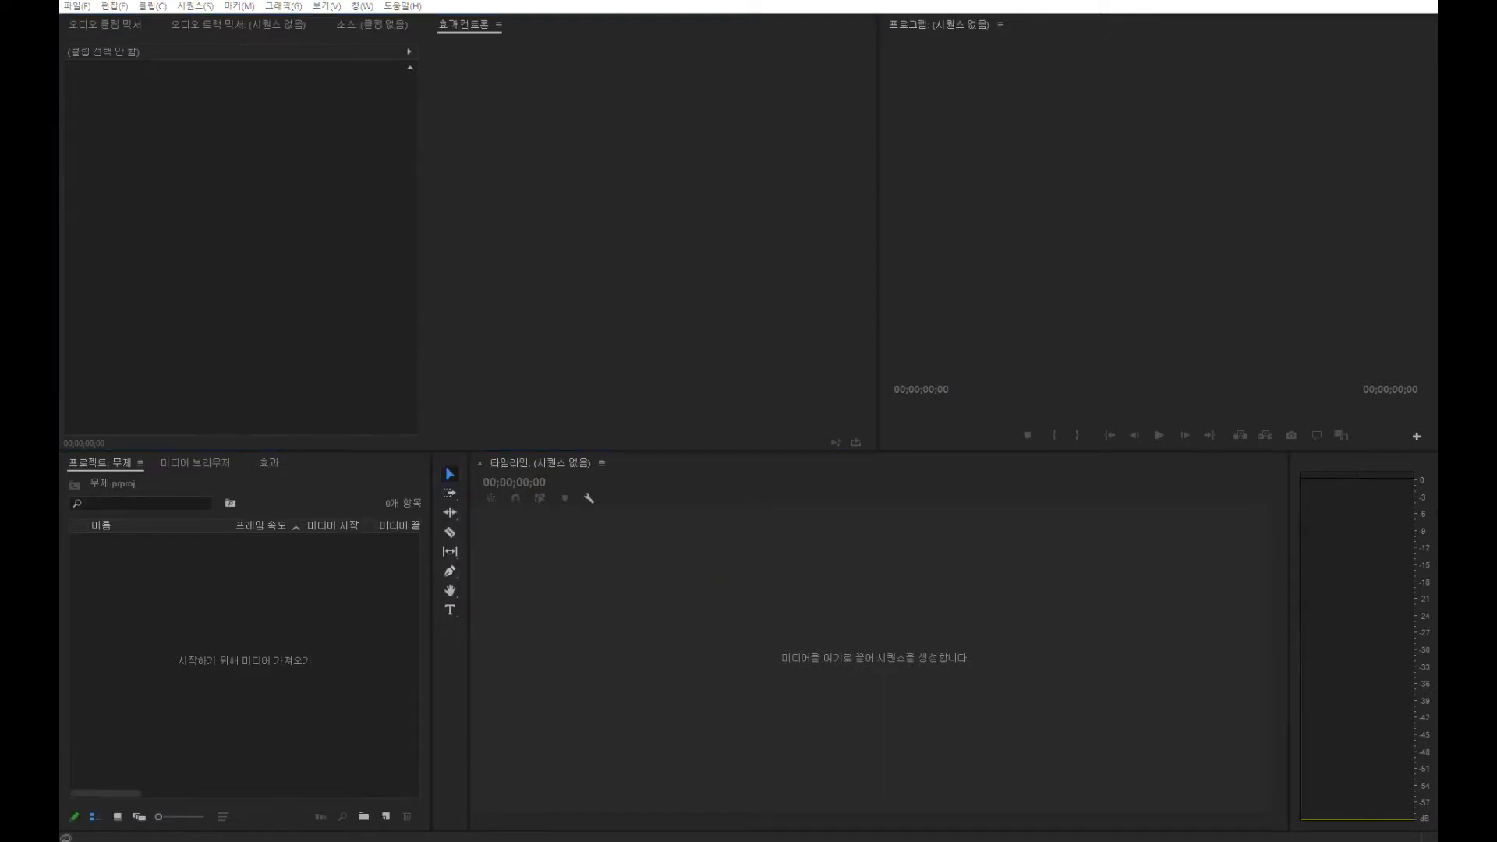
Import the JPG photos into the project and create a sequence from them.
drag(252, 279, 110, 638)
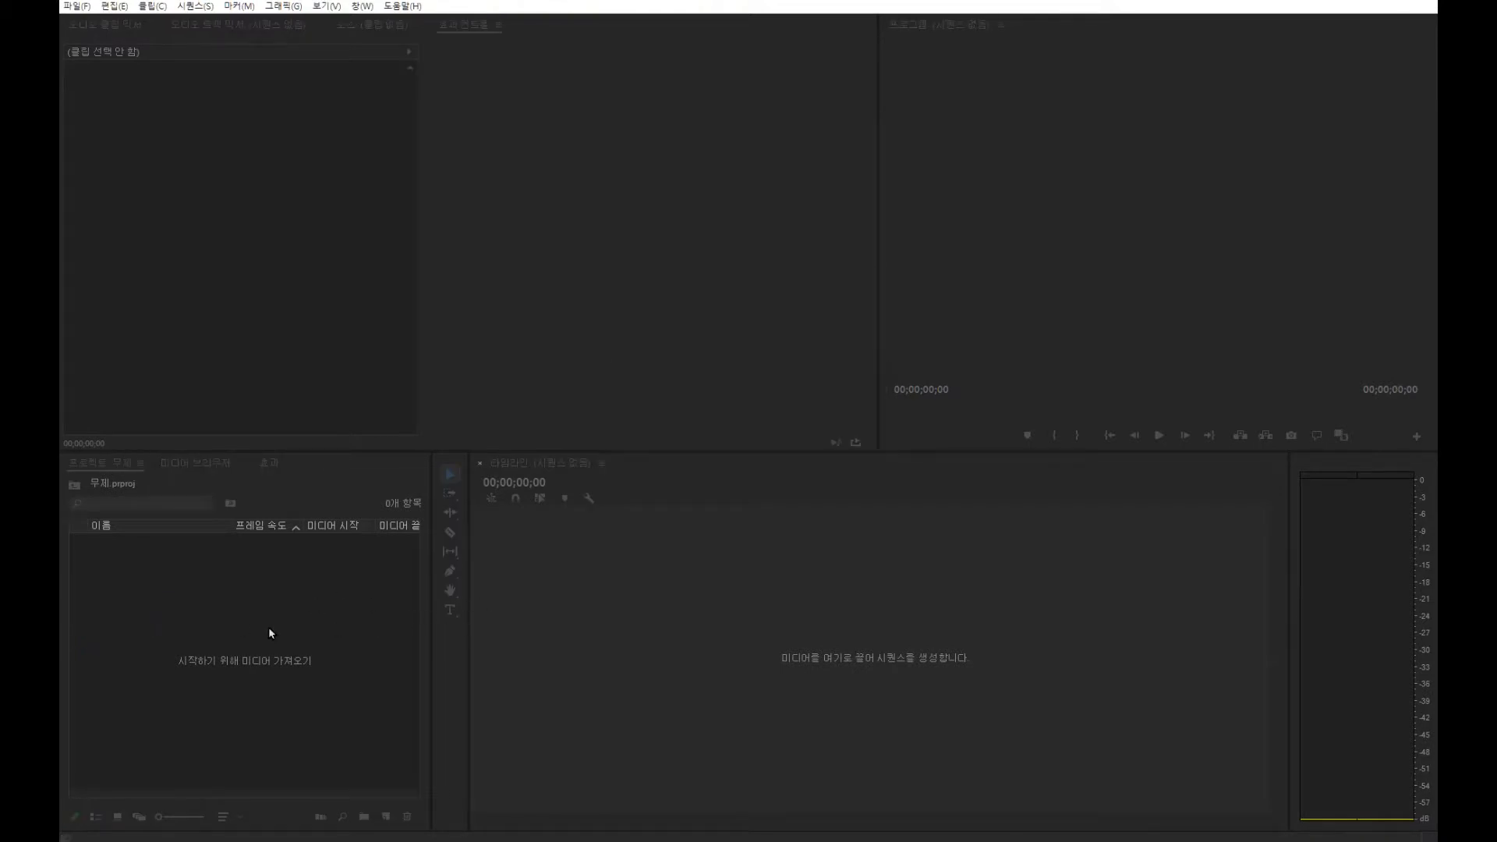
drag(127, 545, 651, 684)
Move all photo clips to track V2 and copy them onto V1, offset one clip later.
drag(996, 629, 642, 774)
scroll(683, 705, up, 1)
scroll(686, 695, up, 2)
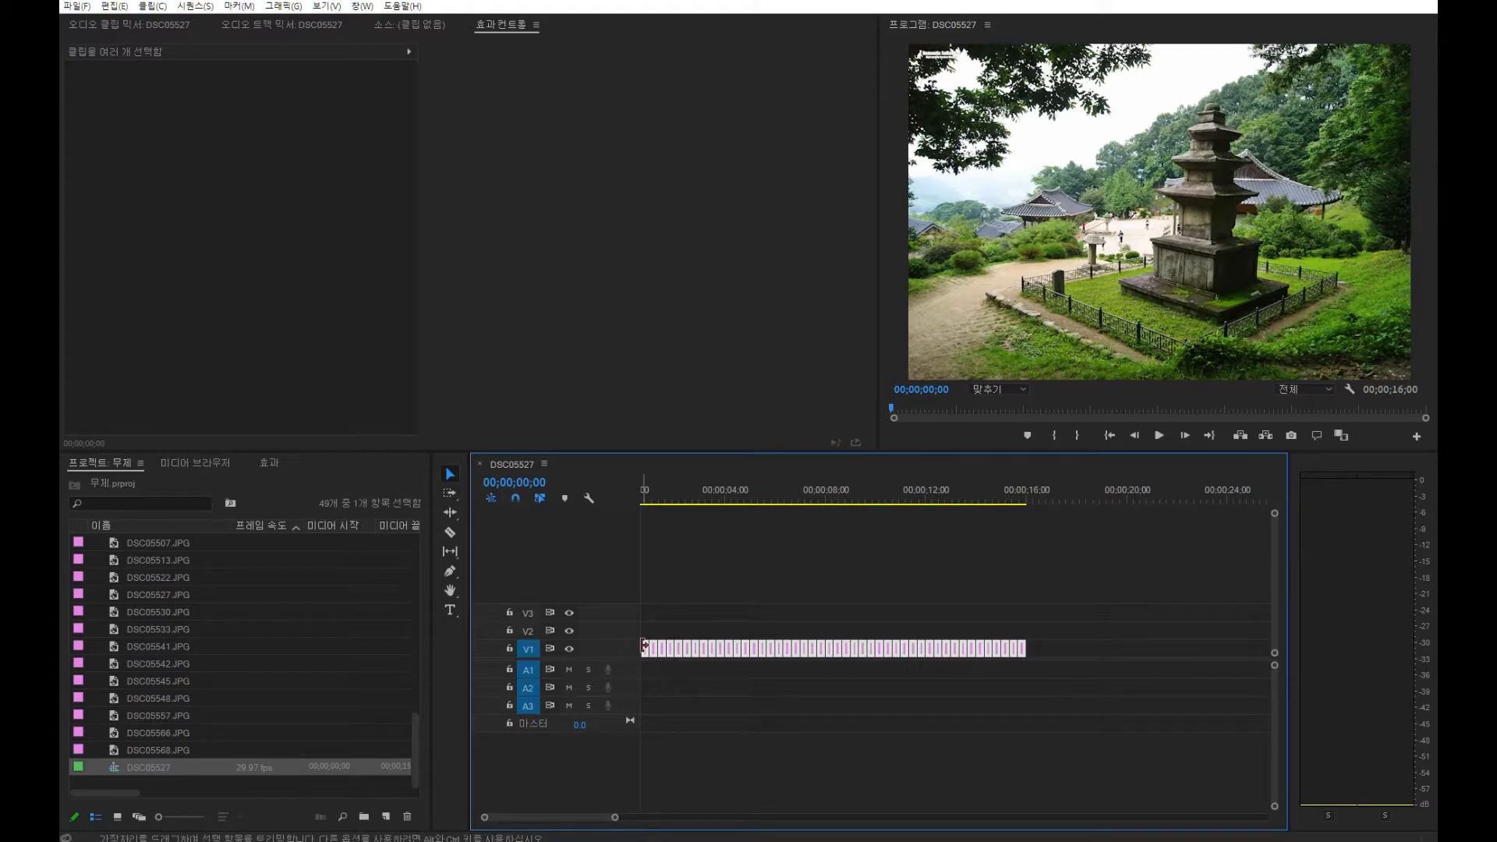
drag(645, 647, 648, 636)
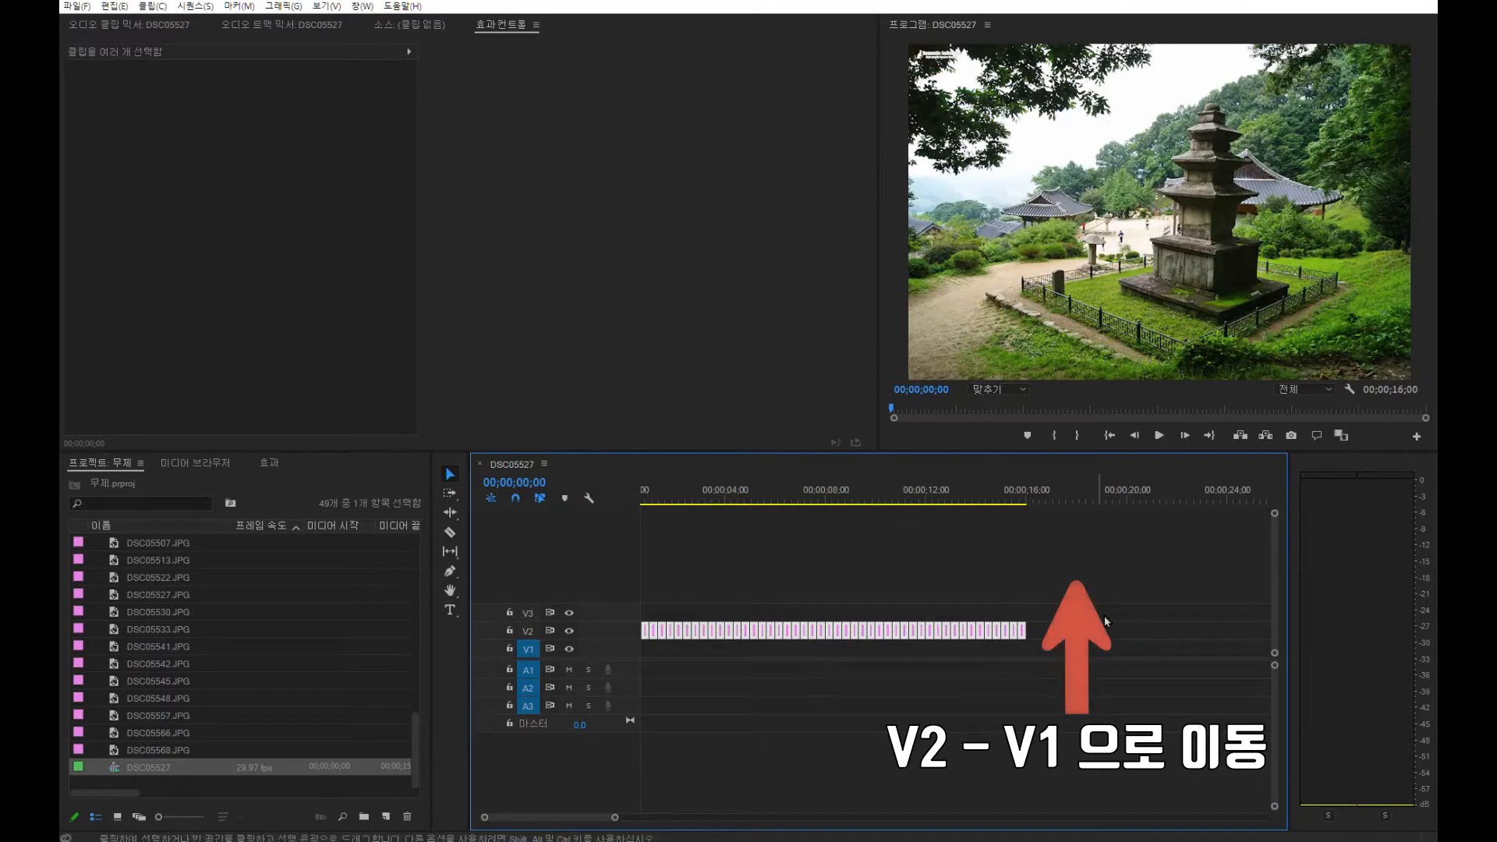
drag(1125, 575, 655, 718)
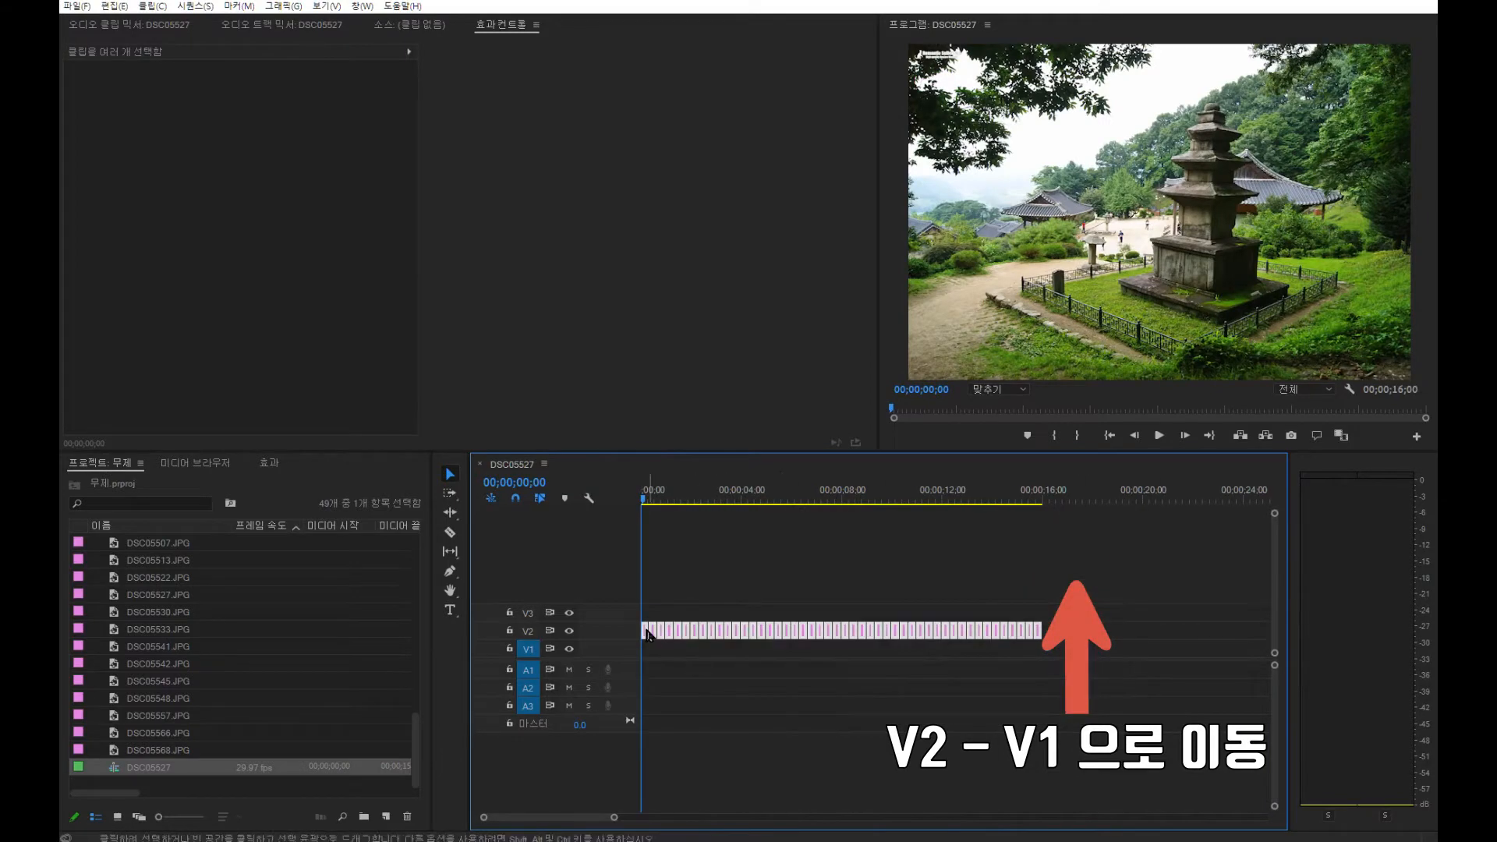
drag(646, 634, 652, 660)
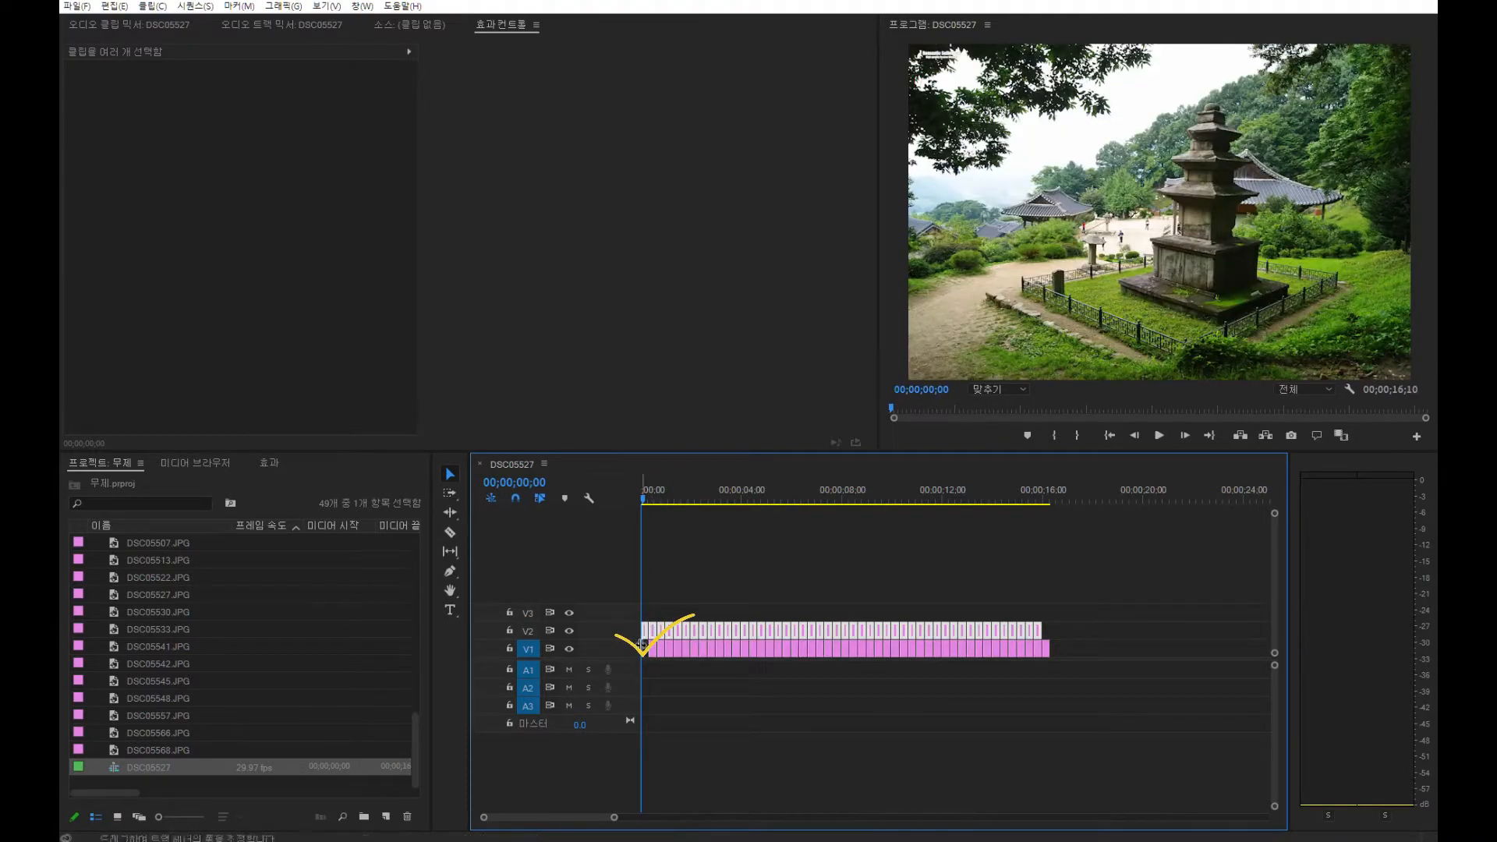
Move the last clip on V1 into the empty gap at the start of that track.
click(1062, 640)
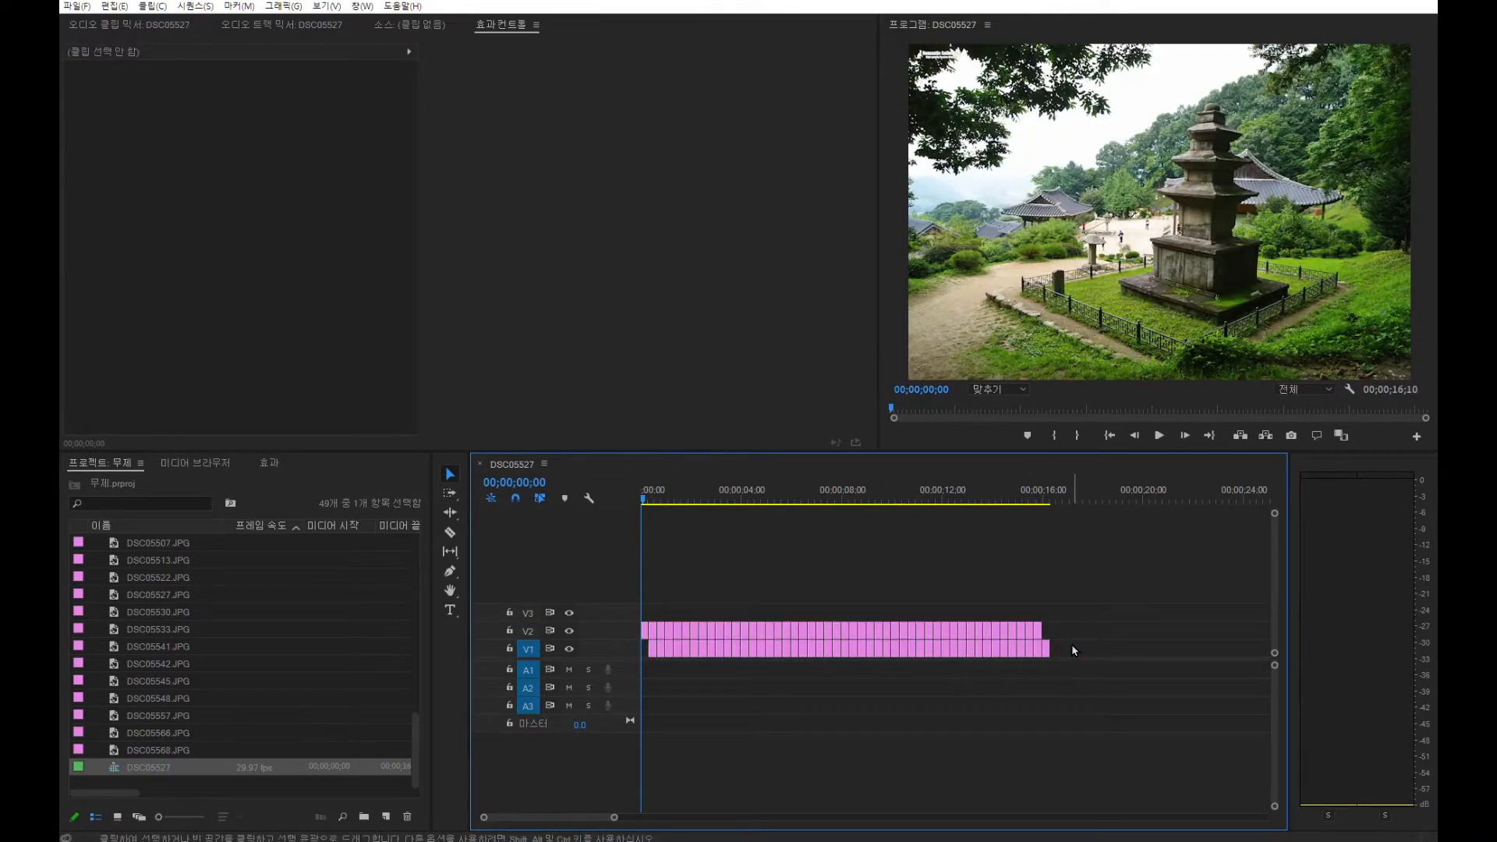
drag(1040, 670, 652, 675)
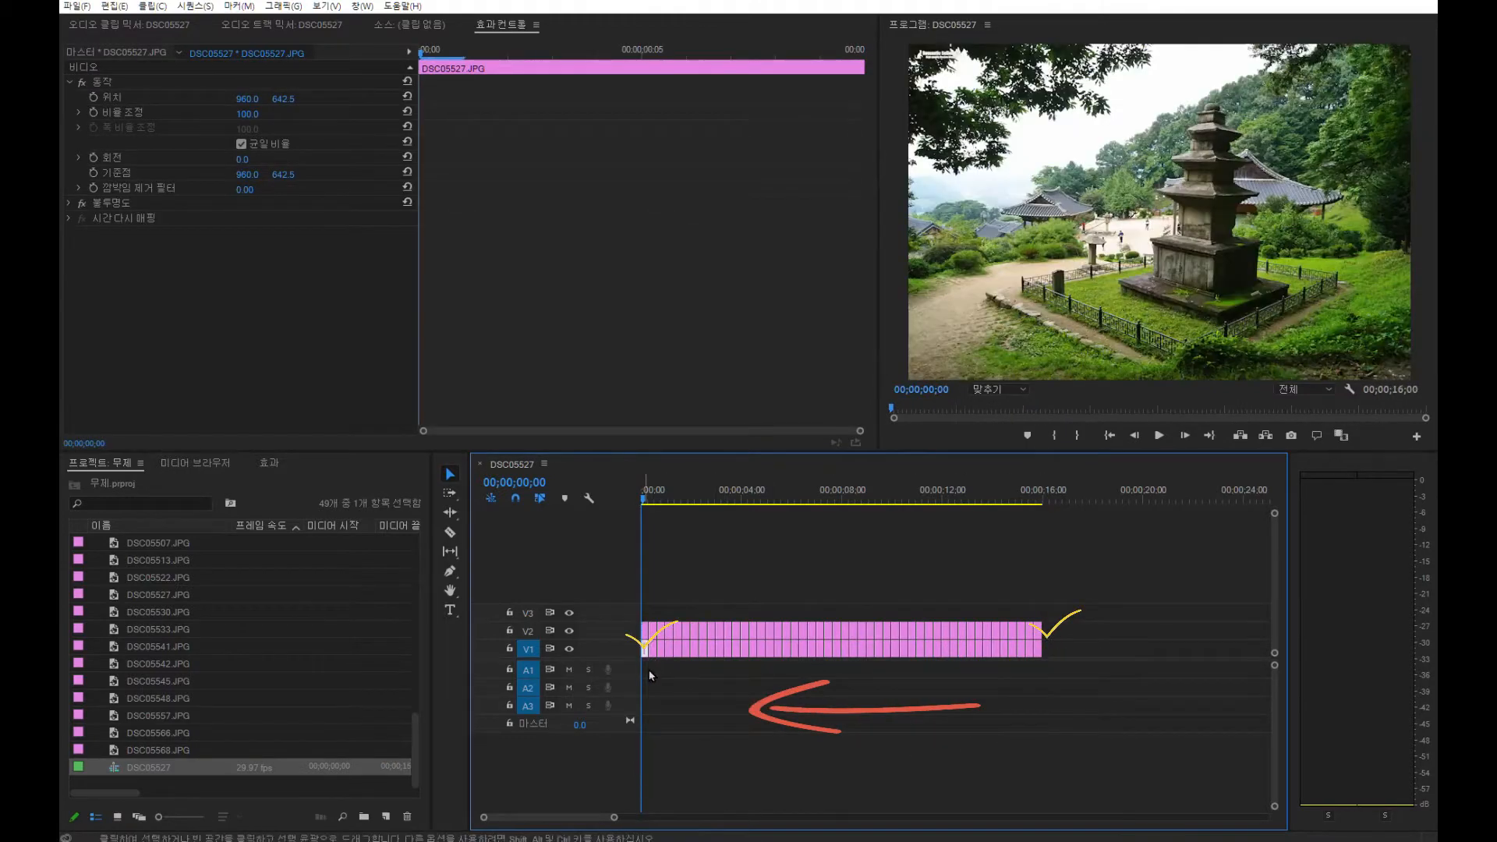
click(1075, 597)
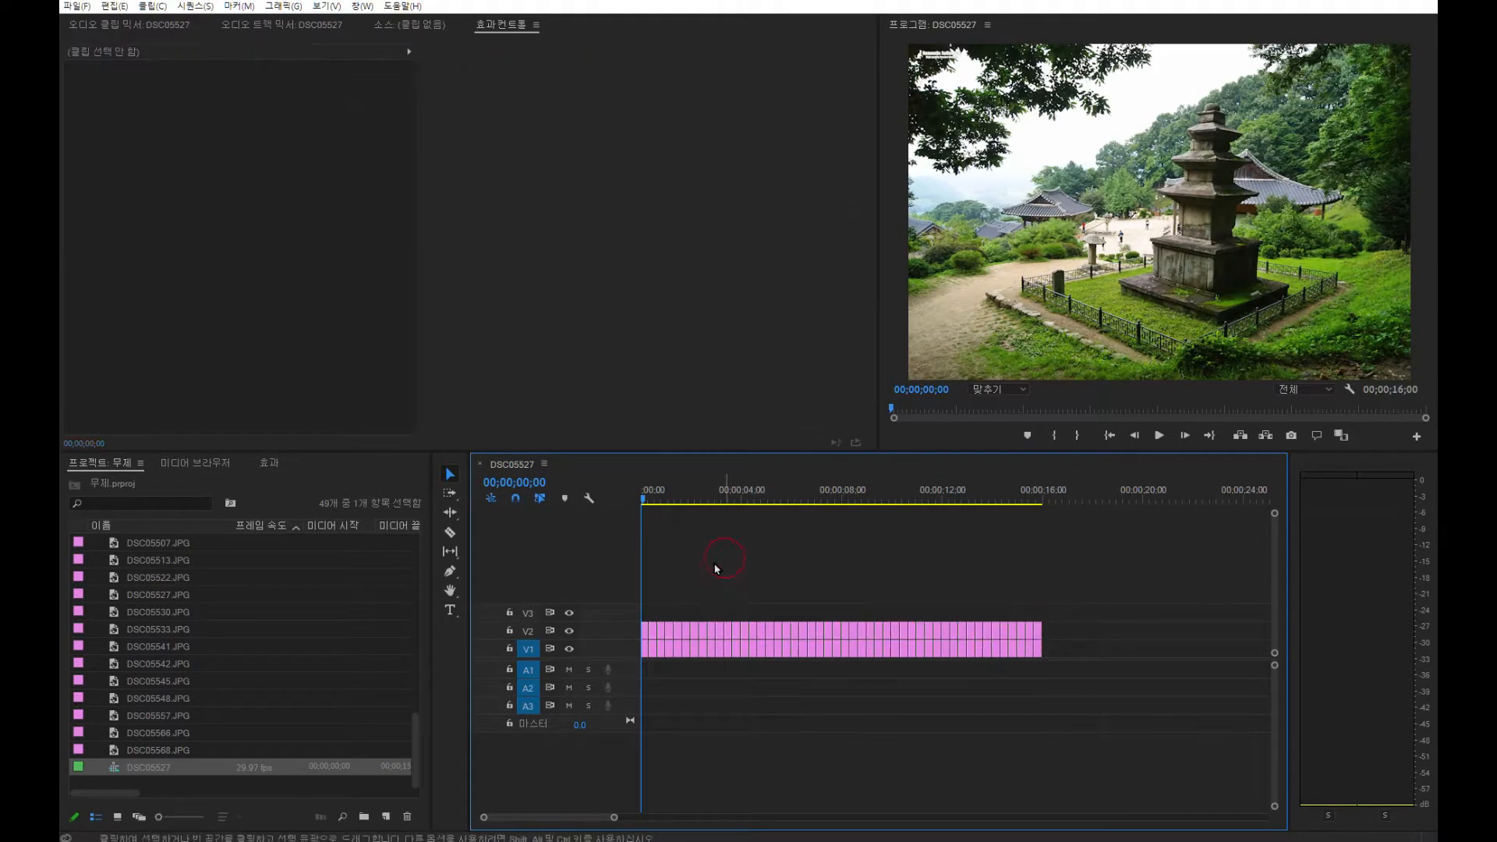
Add a Position keyframe 5 frames into the first clip on V2.
click(647, 633)
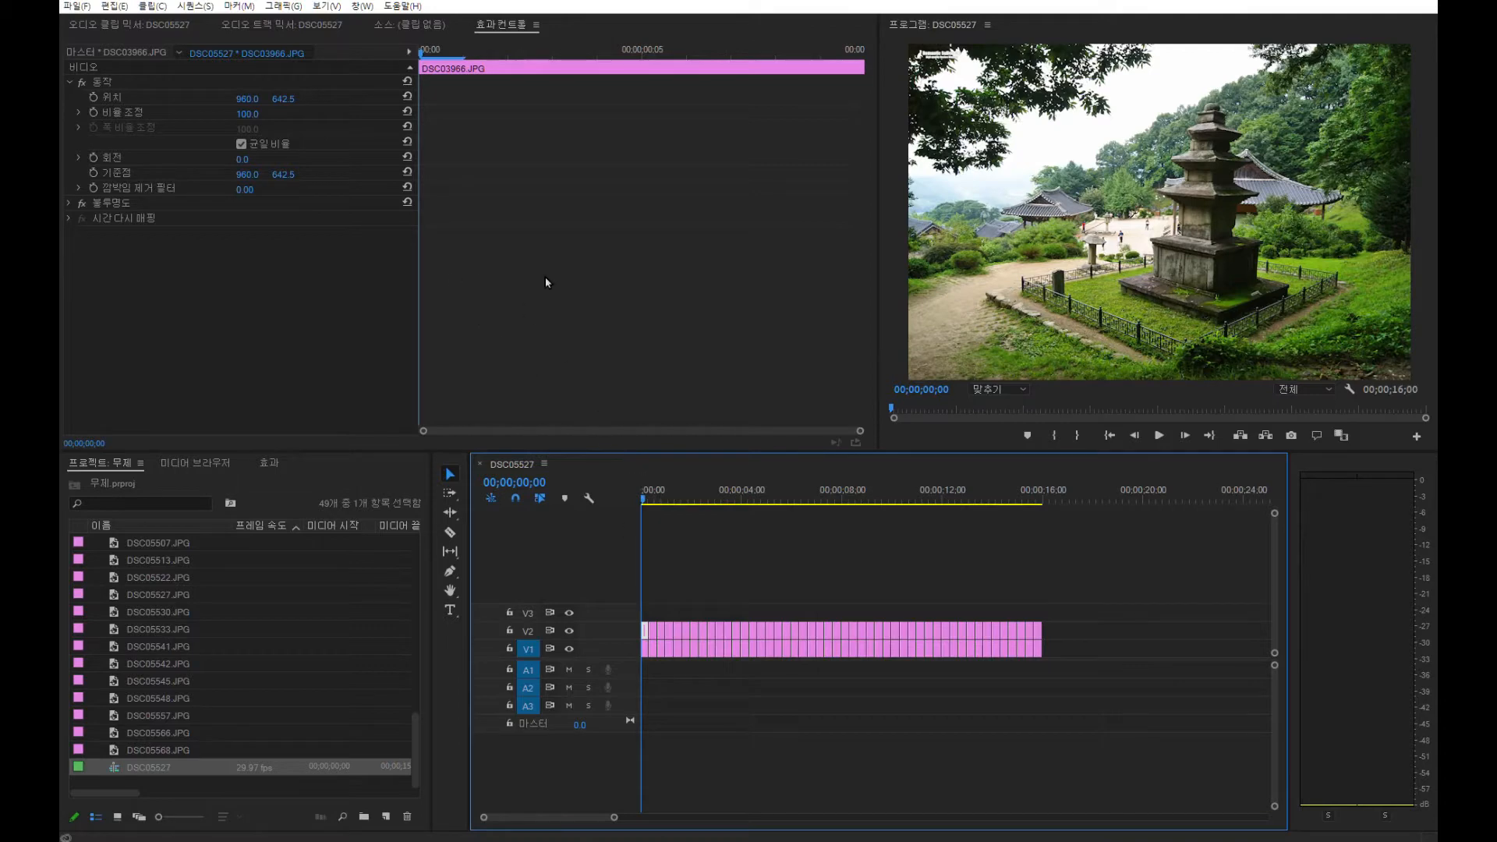
click(633, 67)
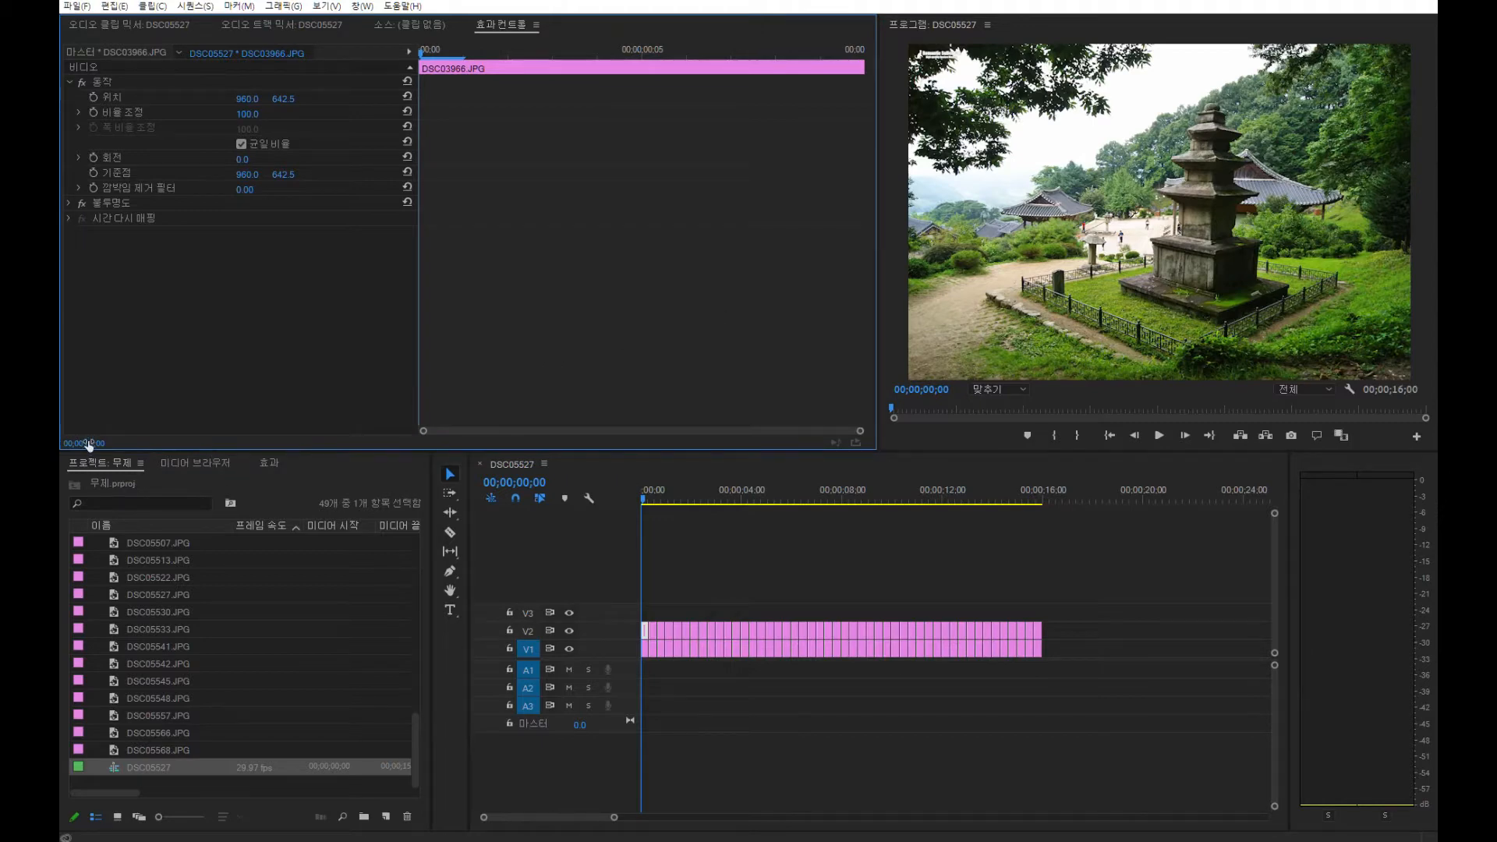
click(87, 444)
text(+)
text(5)
key(Return)
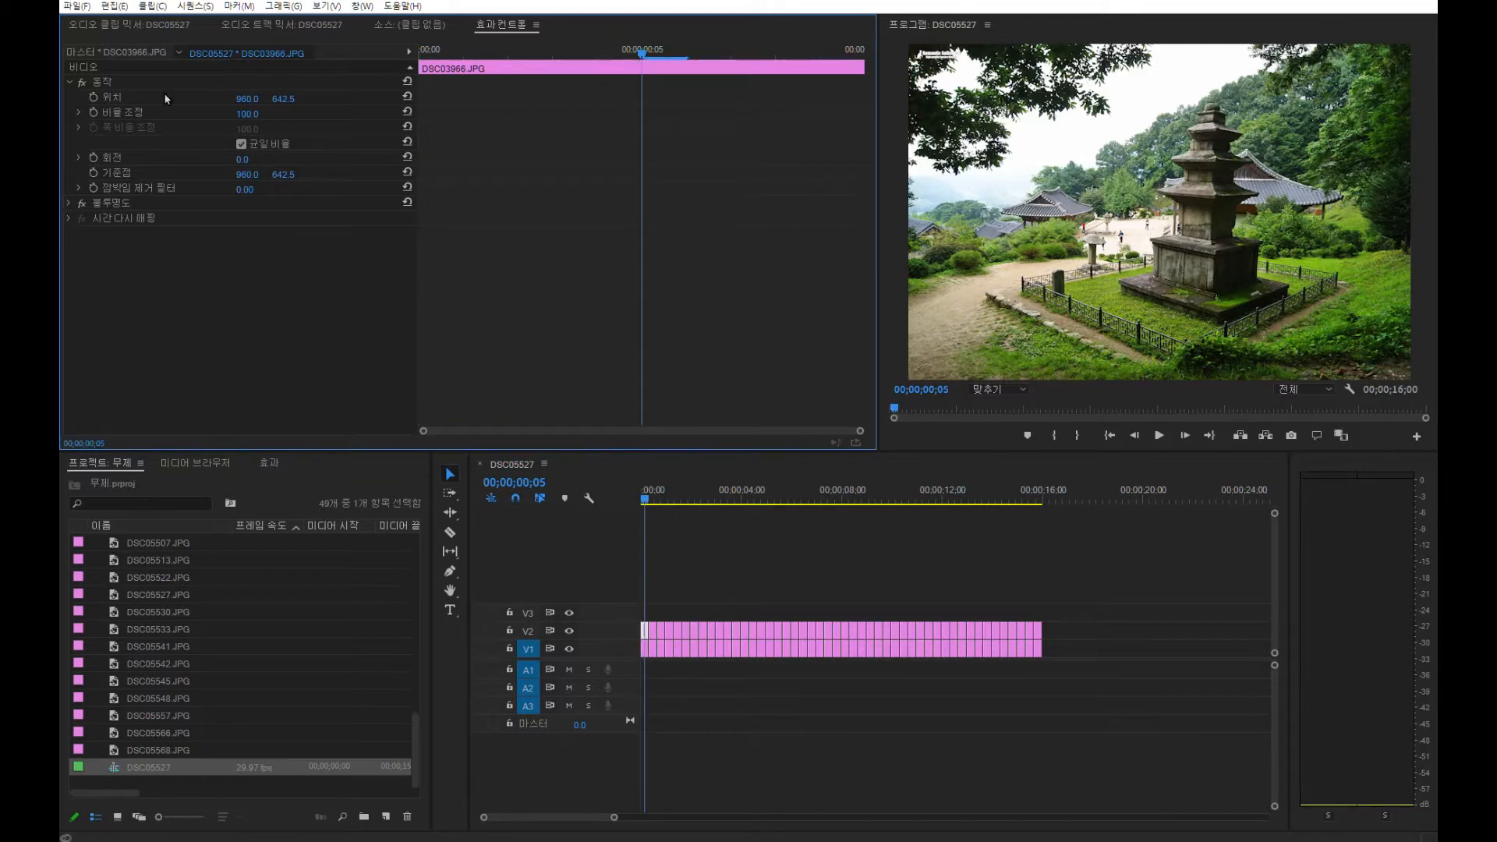
click(93, 96)
Set the vertical position to -643.5 at the first V2 clip's first frame and preview the slide-in motion.
drag(642, 52, 350, 76)
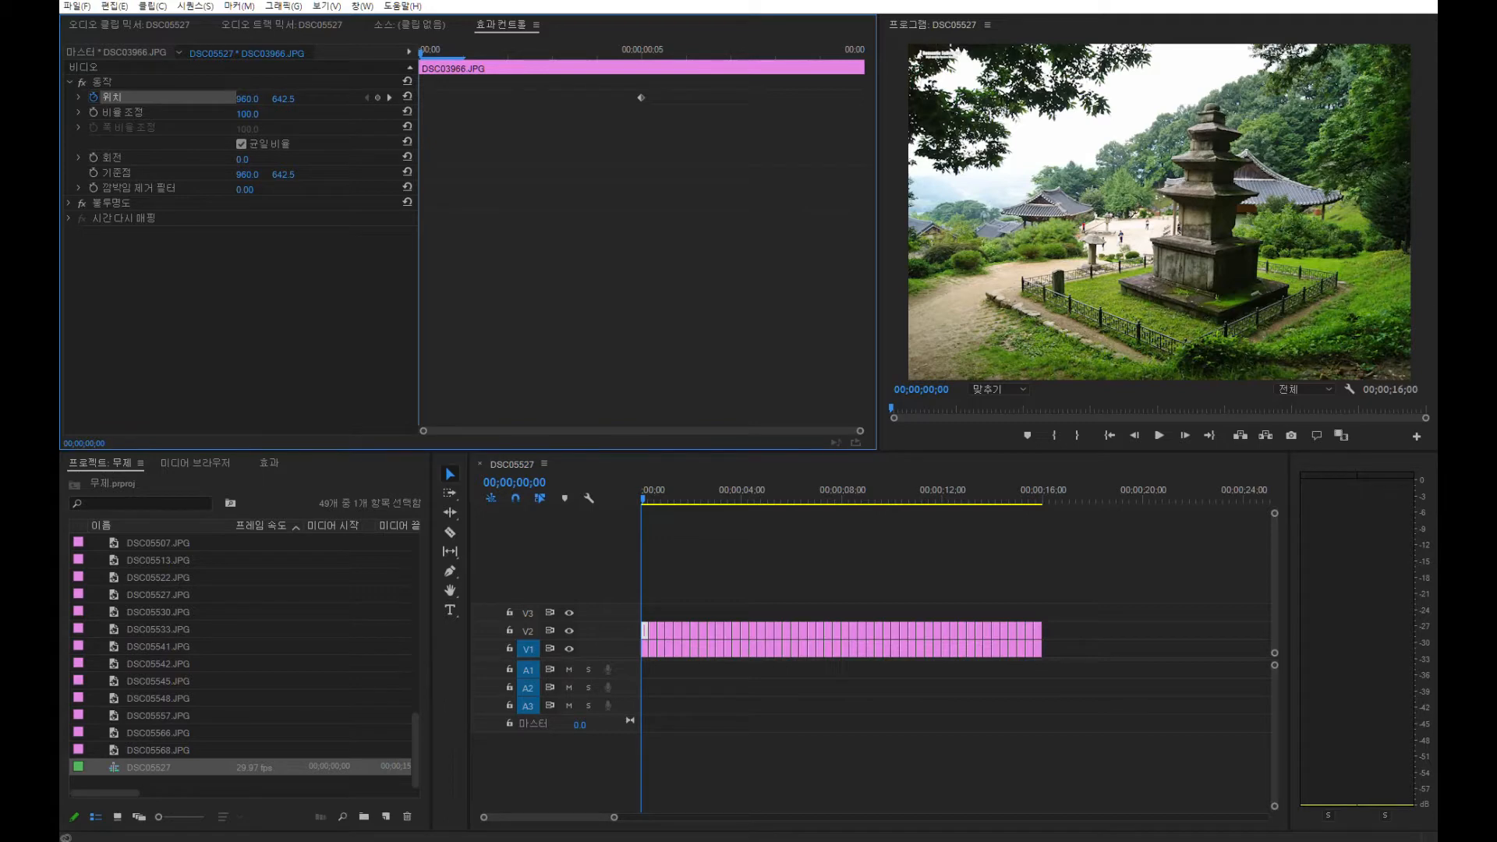
drag(283, 98, 6, 98)
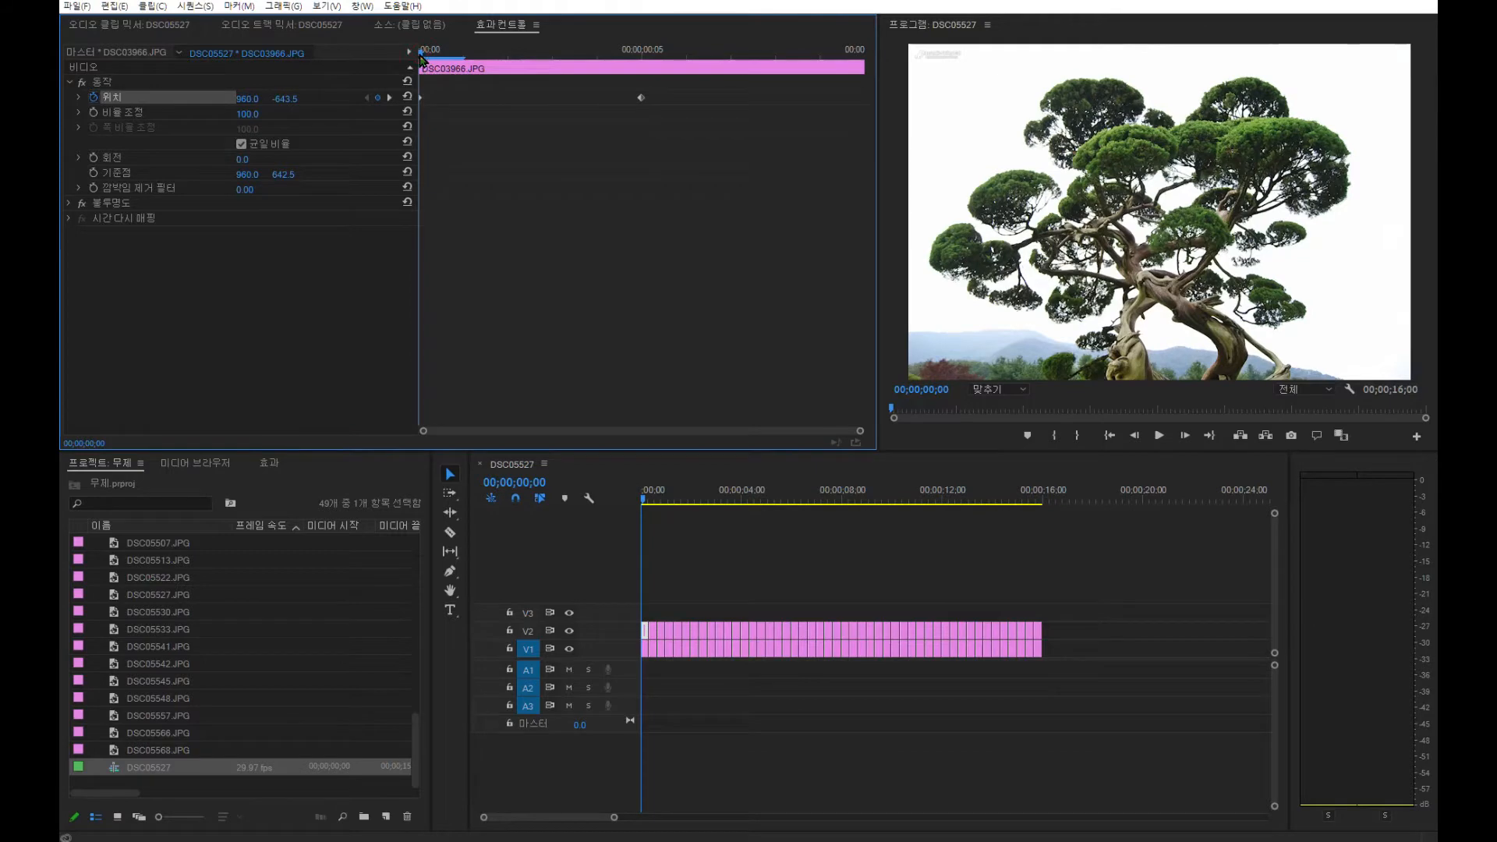
mouse_move(442, 56)
mouse_down()
mouse_move(637, 77)
mouse_move(396, 62)
mouse_move(642, 60)
mouse_move(450, 62)
mouse_up()
drag(438, 64, 578, 75)
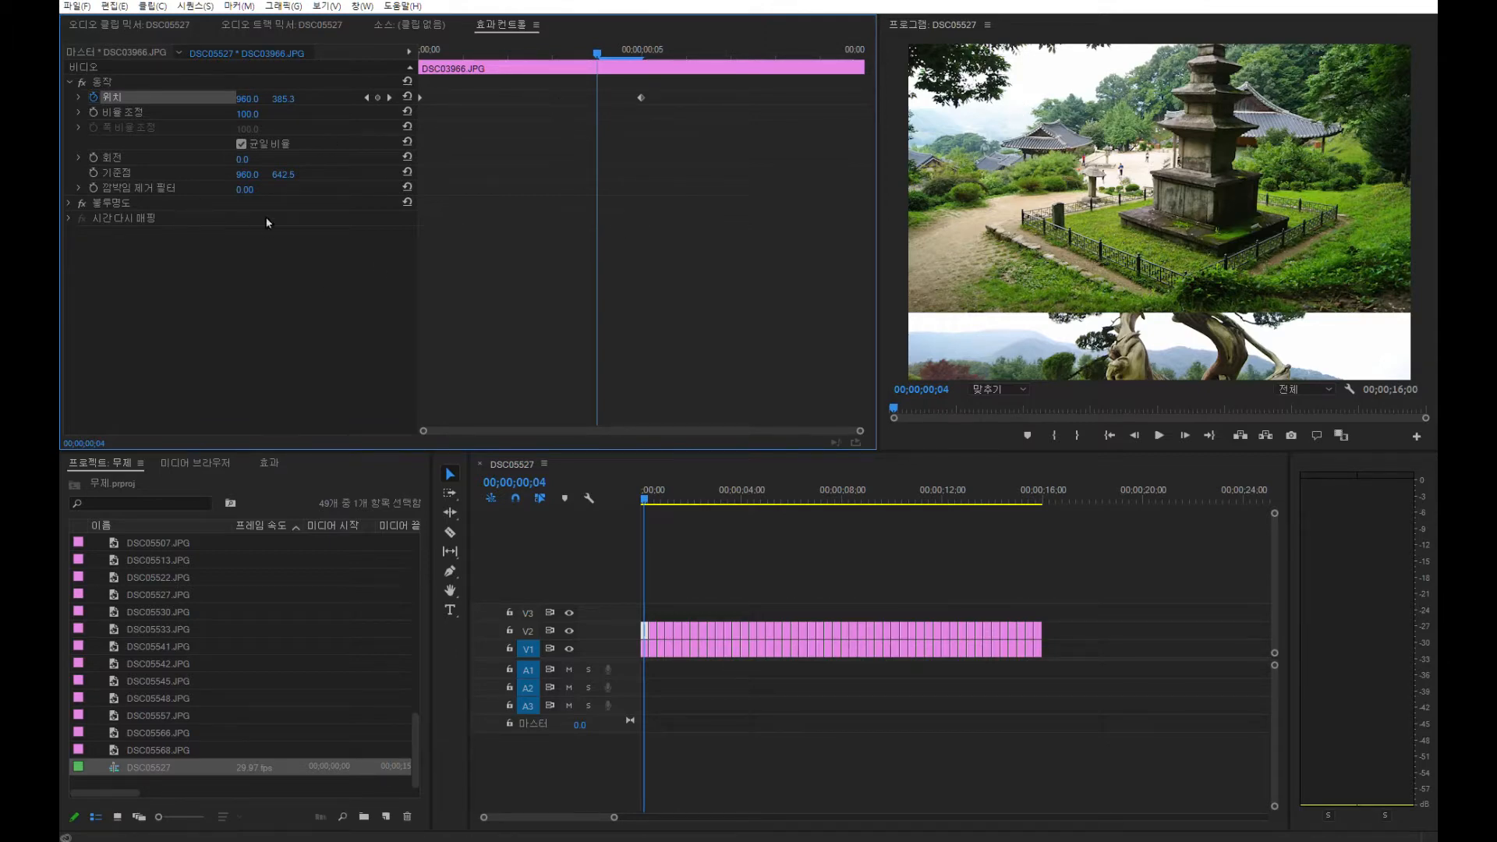
Find the Gaussian Blur effect (가우시안 흐림) and apply it to the first clip on V2.
click(266, 463)
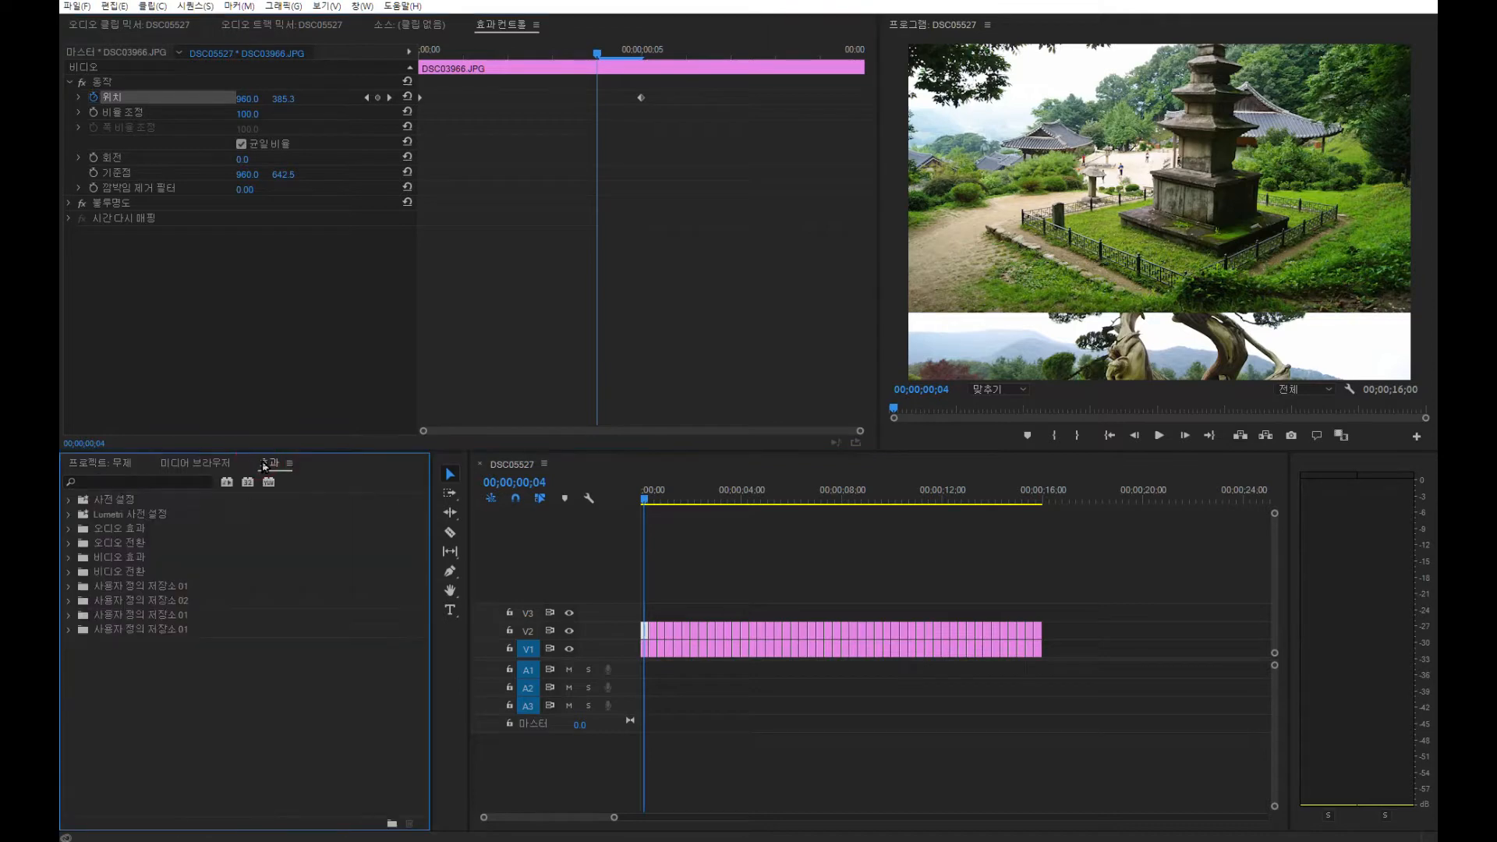
click(118, 481)
text(가우)
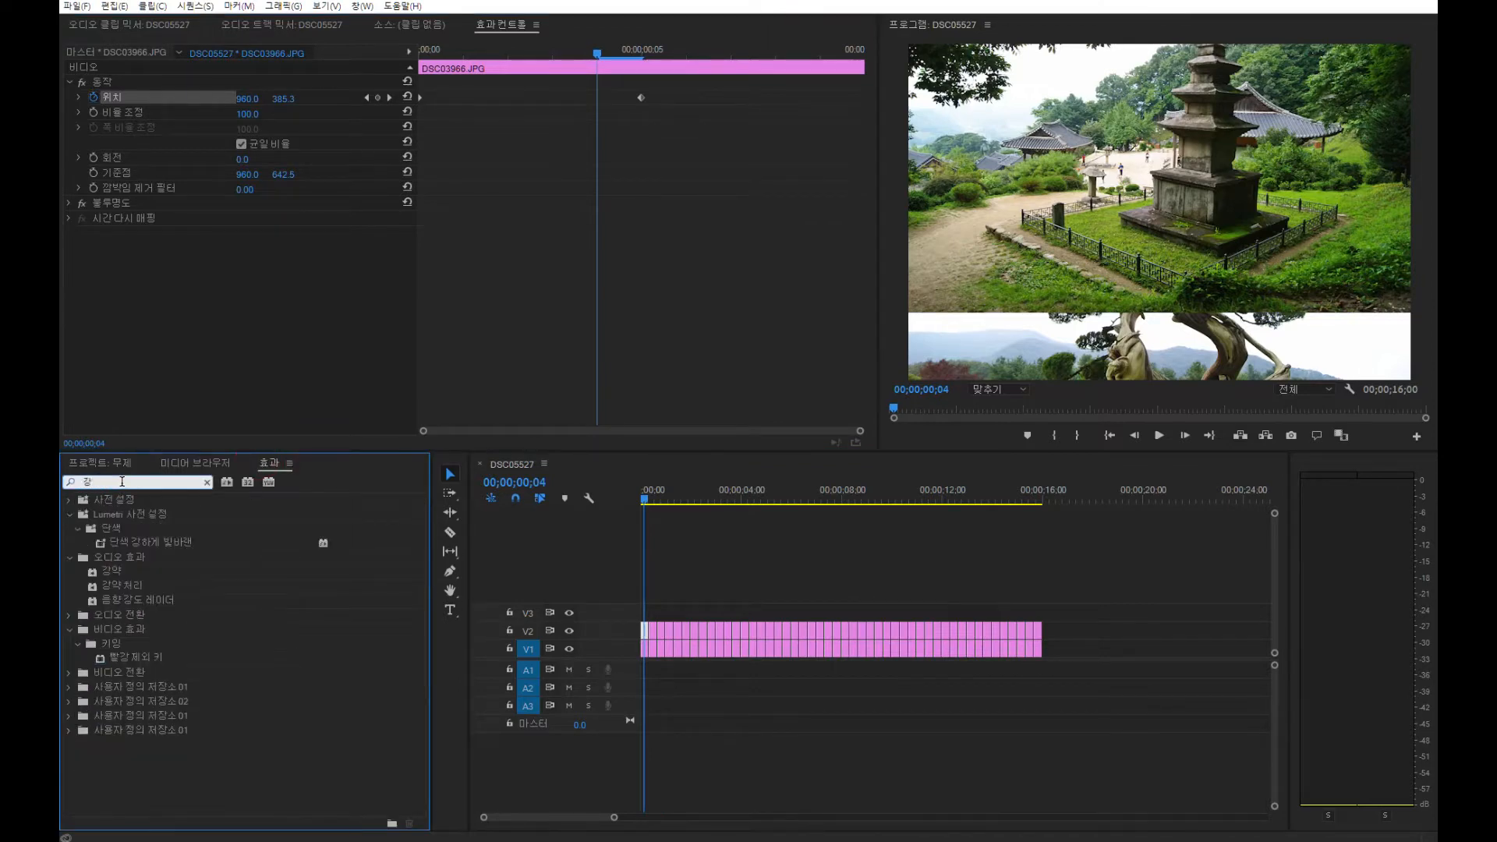
key(BackSpace)
key(BackSpace)
key(BackSpace)
text(가우신)
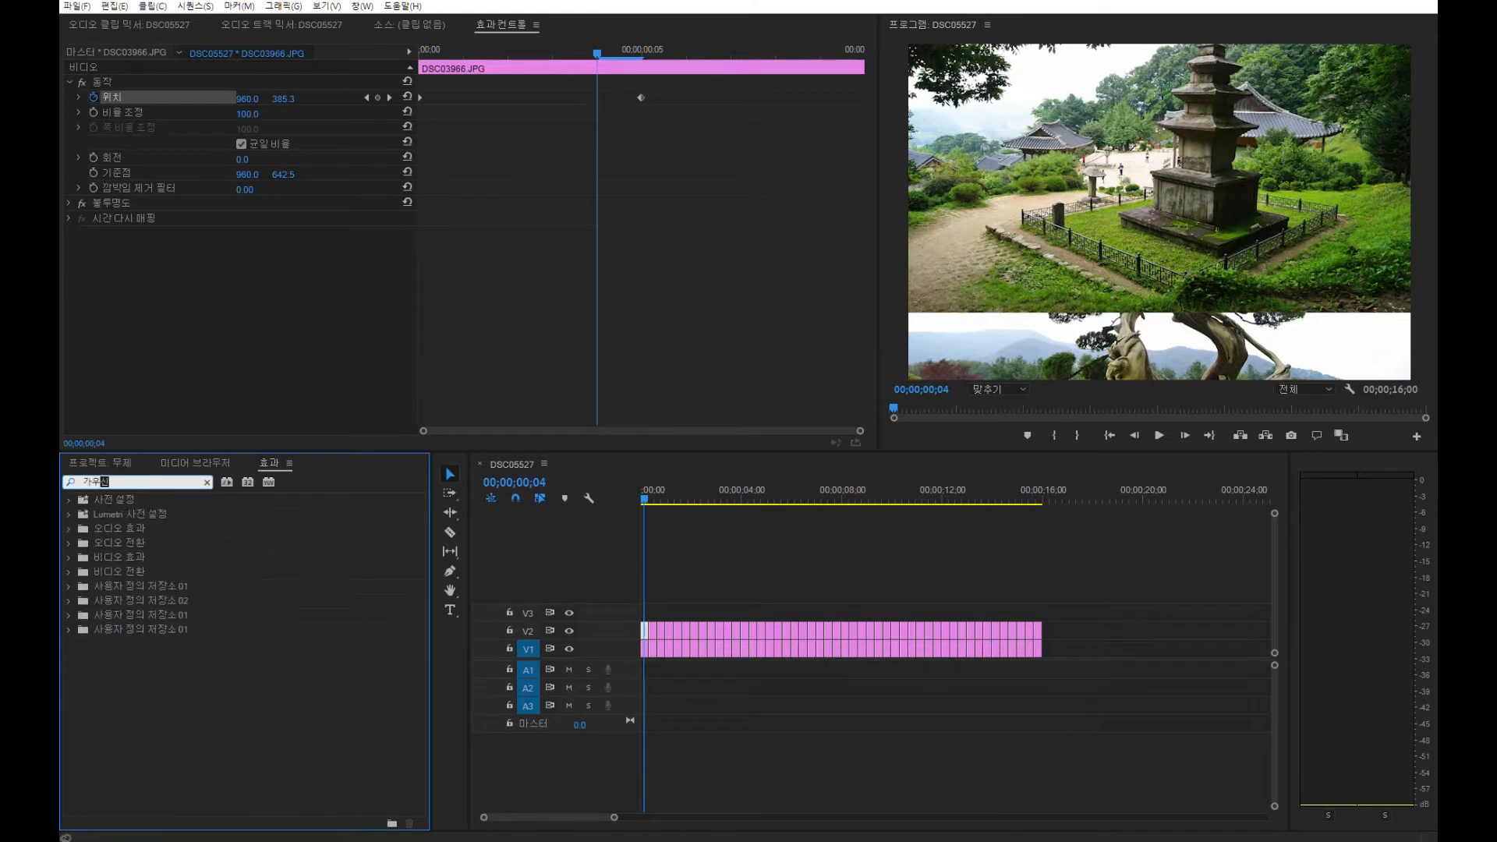
key(BackSpace)
text(안)
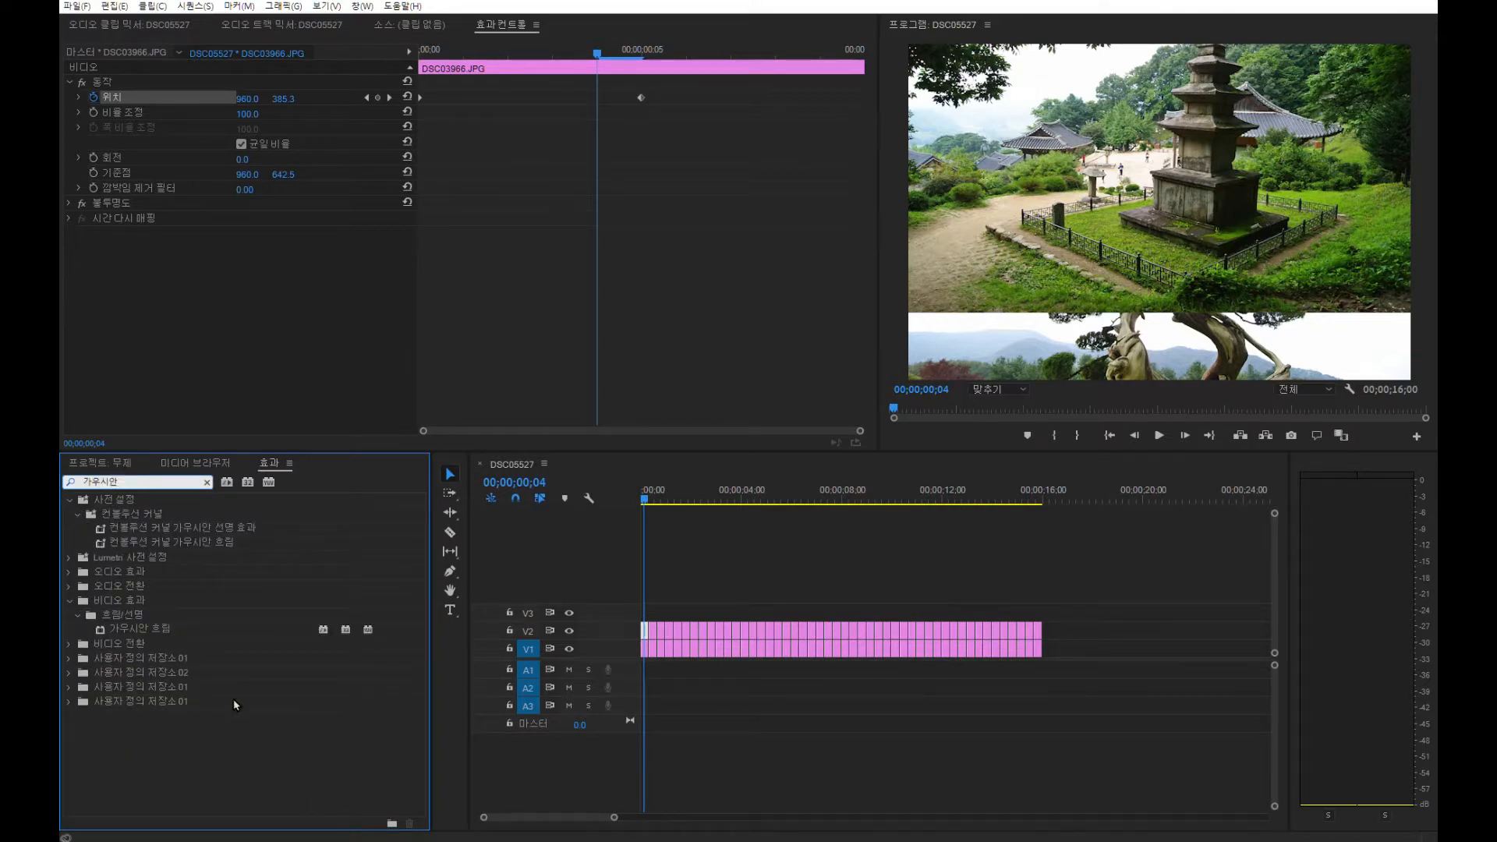
drag(150, 632, 647, 632)
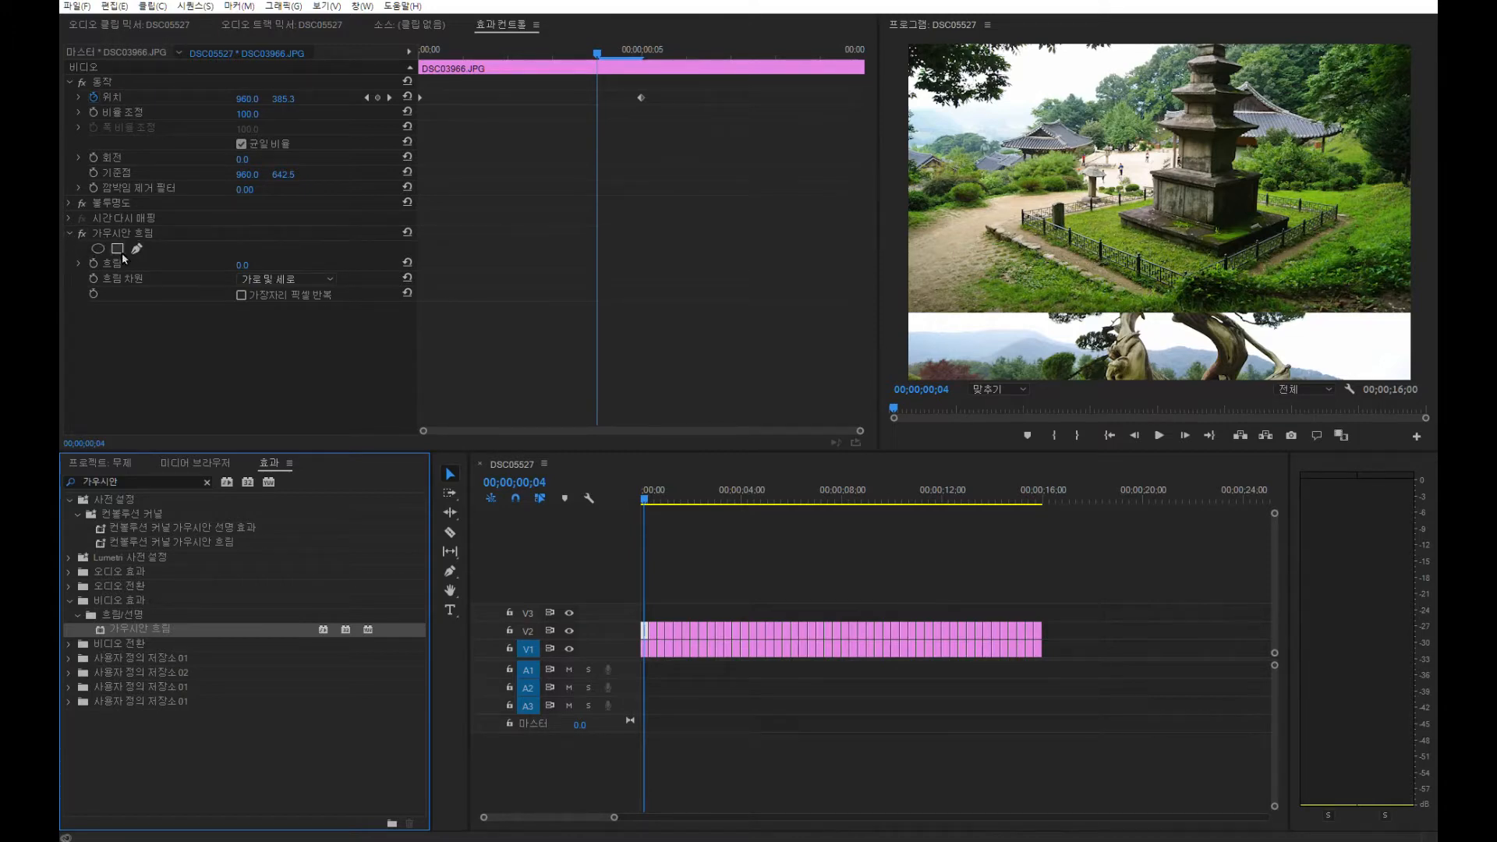
Add a Blurriness (흐림) keyframe of 150 at the clip's first frame.
drag(597, 58, 395, 70)
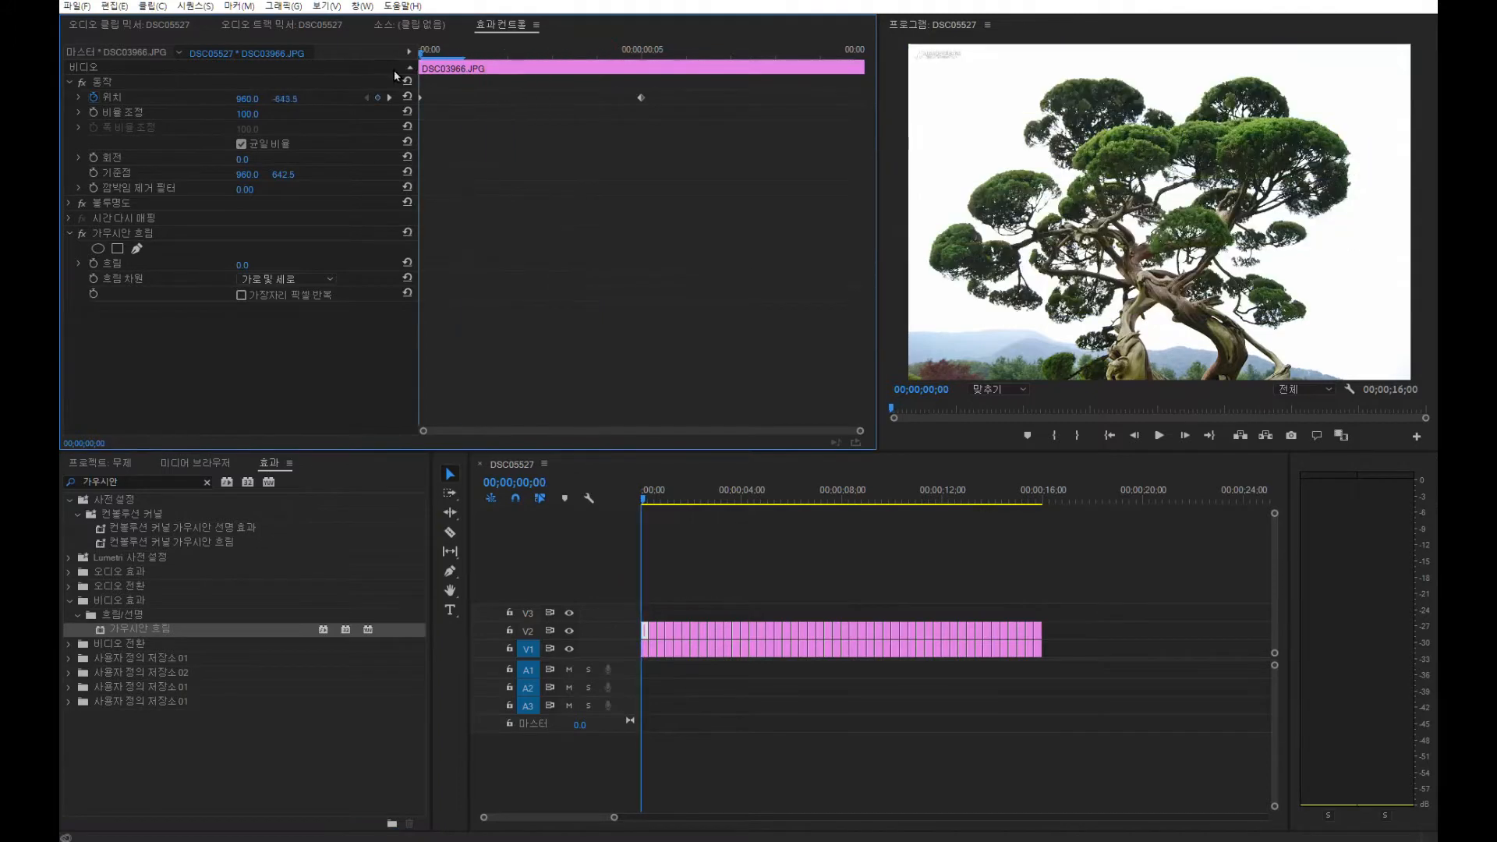
click(93, 264)
click(255, 262)
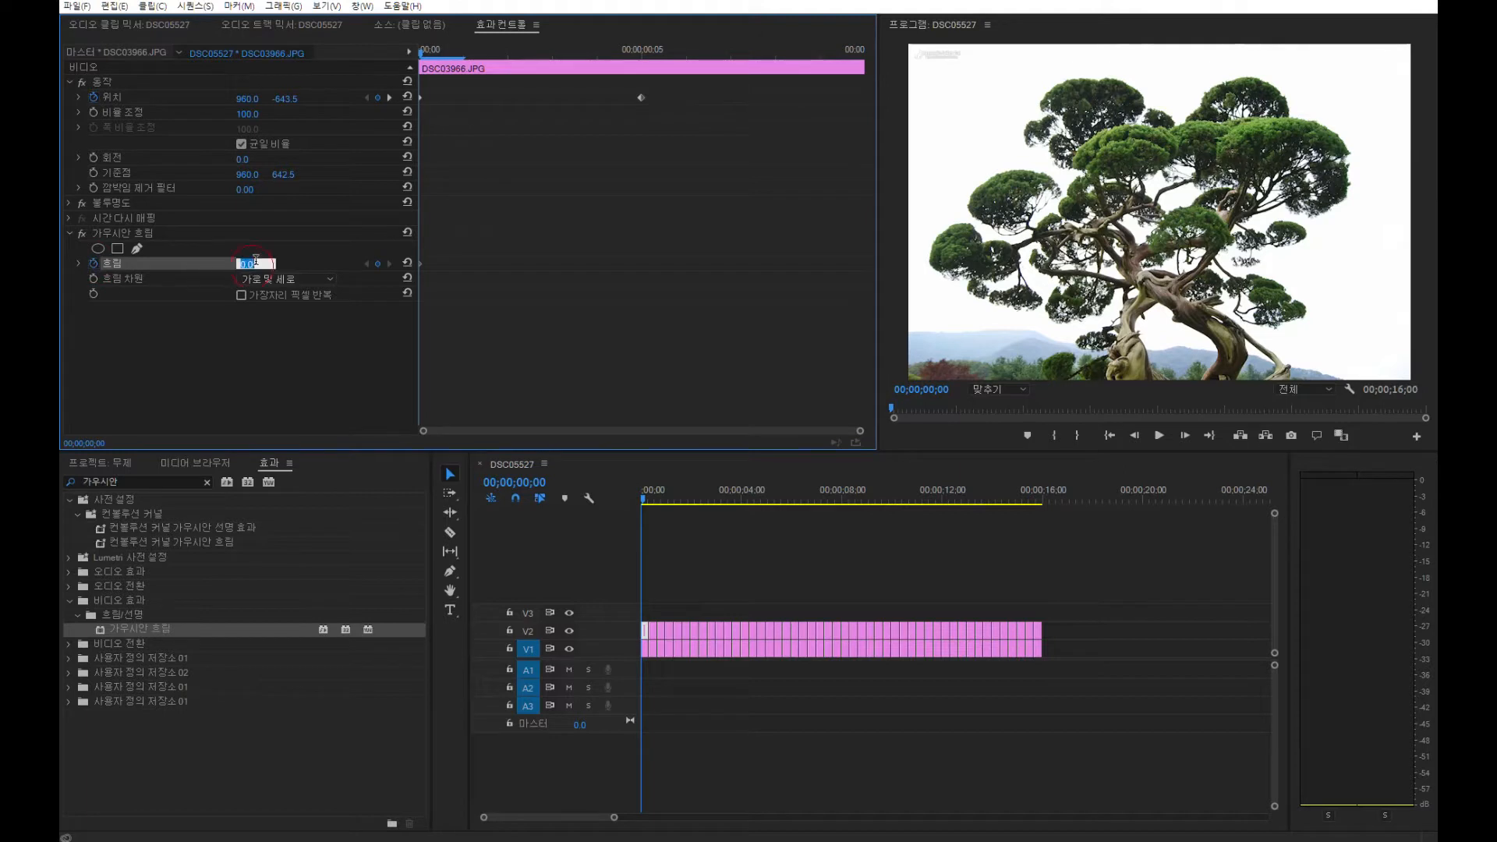
text(150)
key(Return)
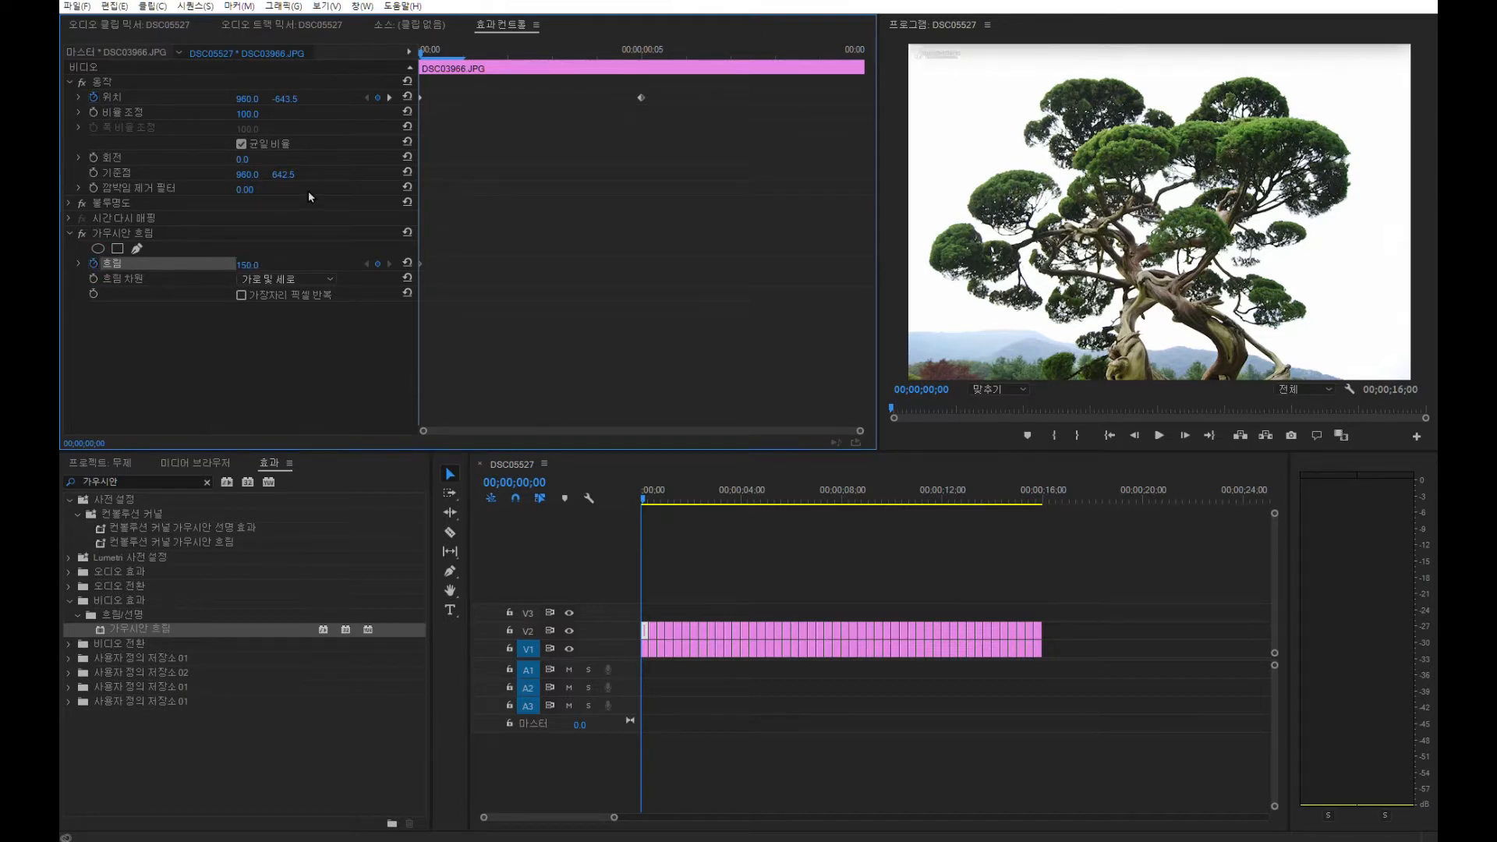
Add a Blurriness keyframe of 0 at frame 5 of the clip.
drag(436, 54, 638, 92)
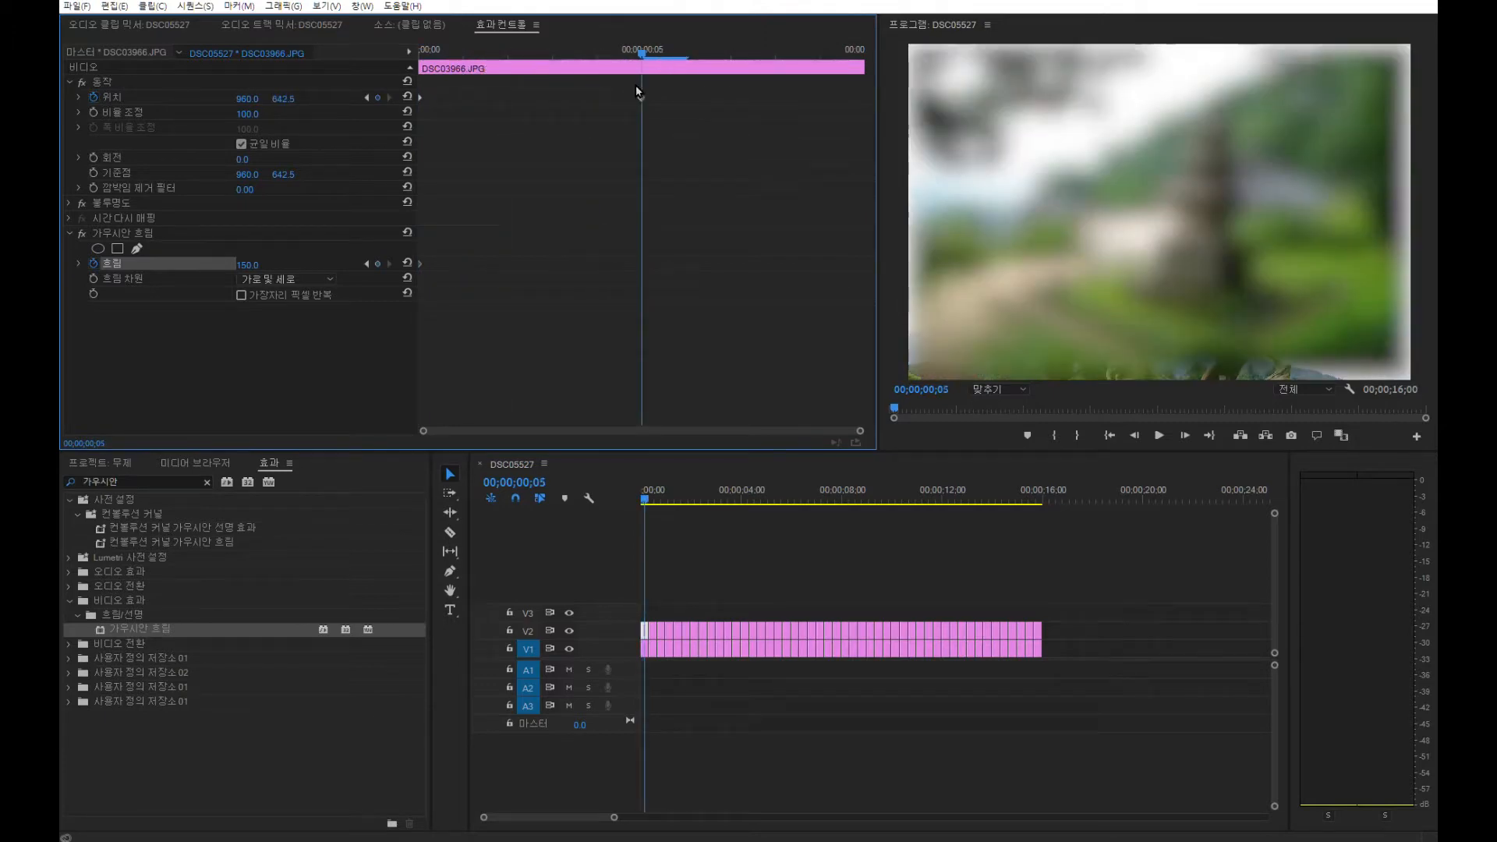
click(256, 263)
text(0)
key(Return)
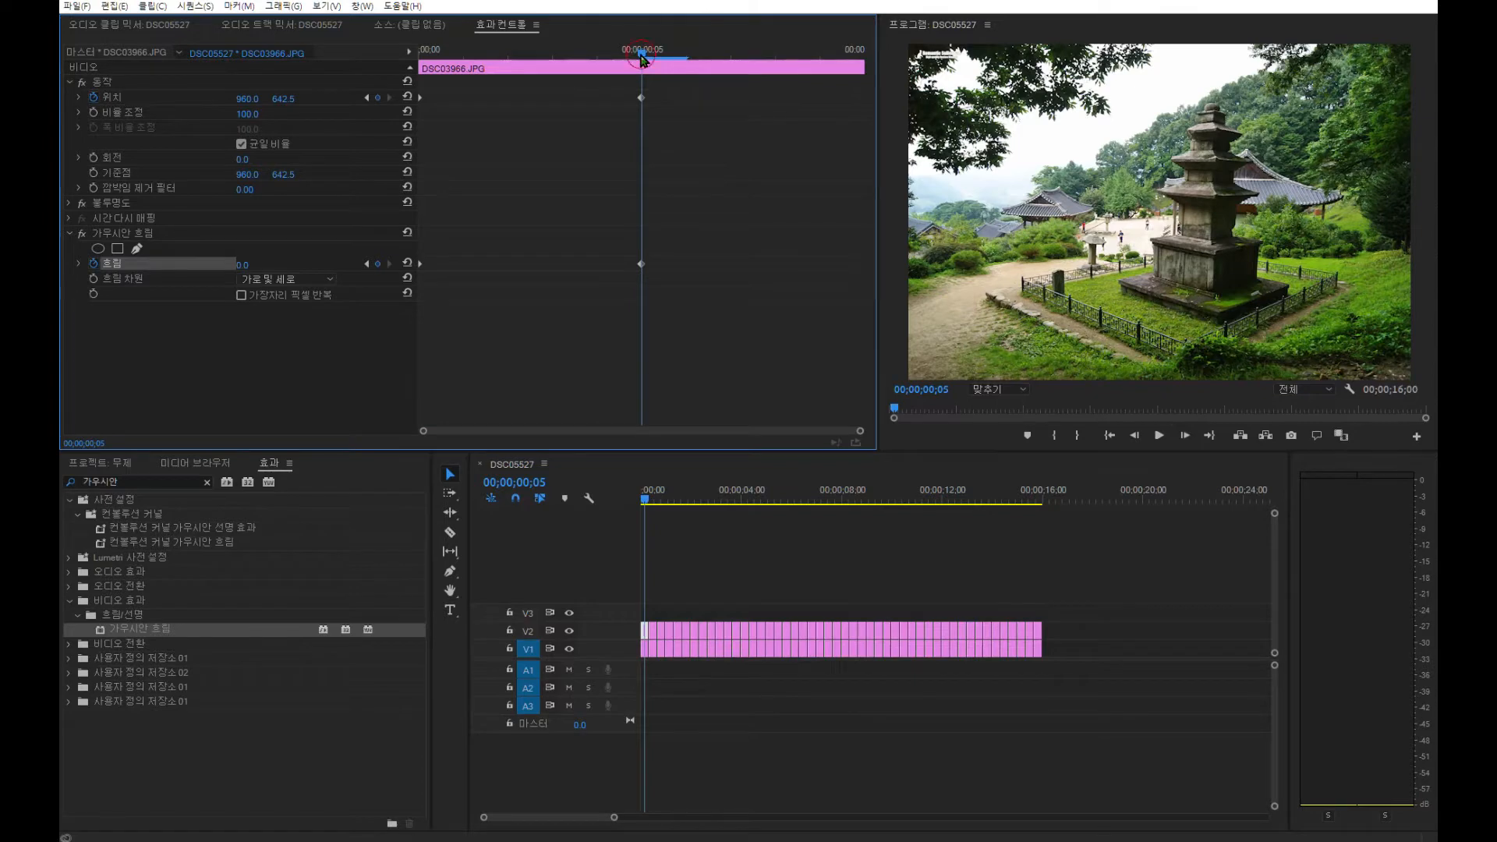
Set the Blur Dimensions (흐림 차원) to Vertical (세로) and preview the blurred slide-in.
click(593, 57)
mouse_move(591, 58)
mouse_down()
mouse_move(551, 60)
mouse_move(583, 67)
mouse_up()
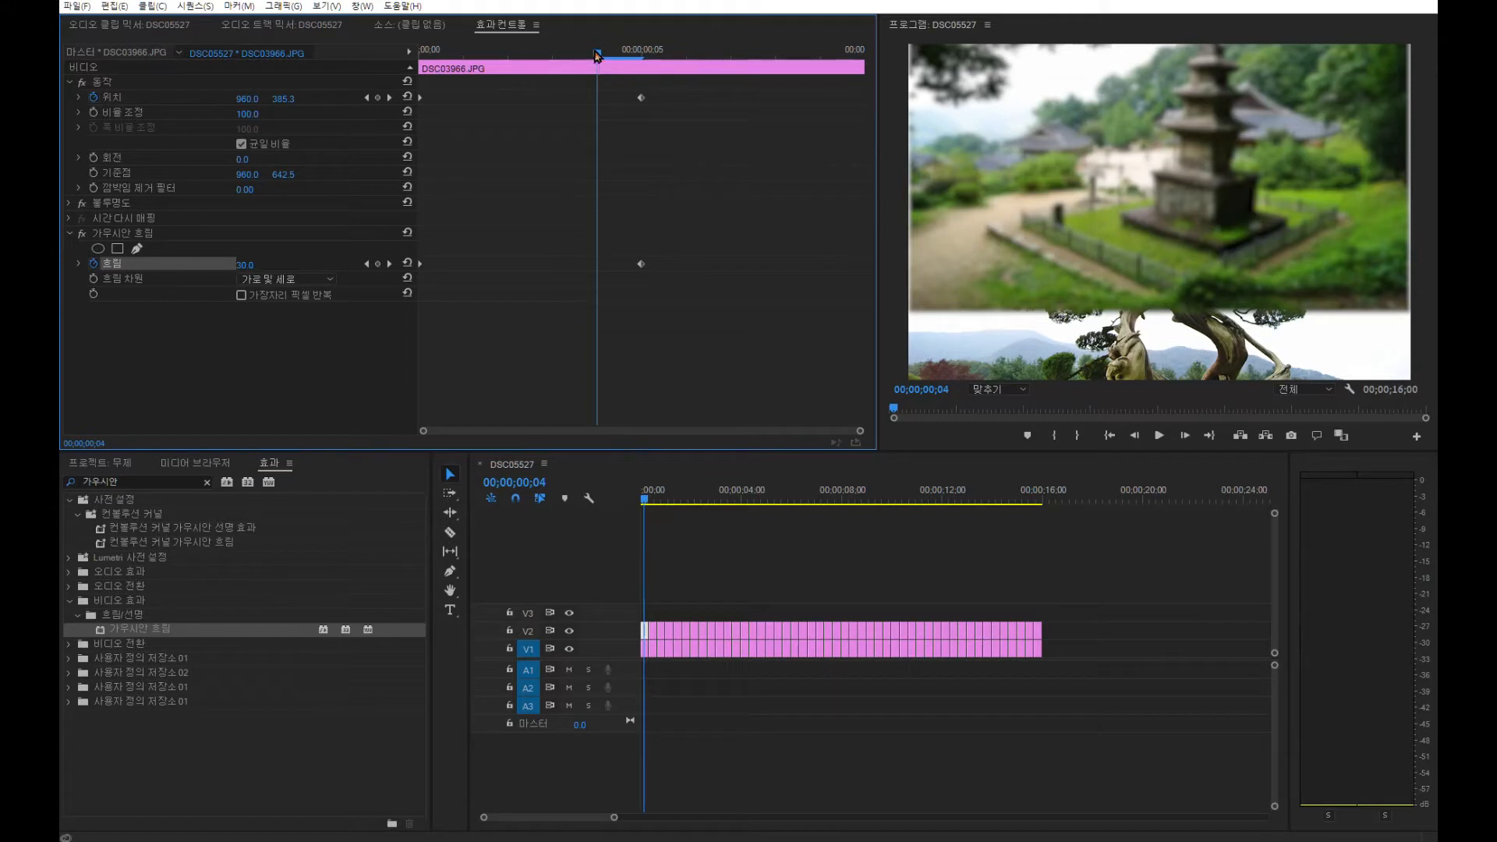
mouse_move(597, 56)
mouse_down()
mouse_move(439, 68)
mouse_move(597, 70)
mouse_up()
click(290, 279)
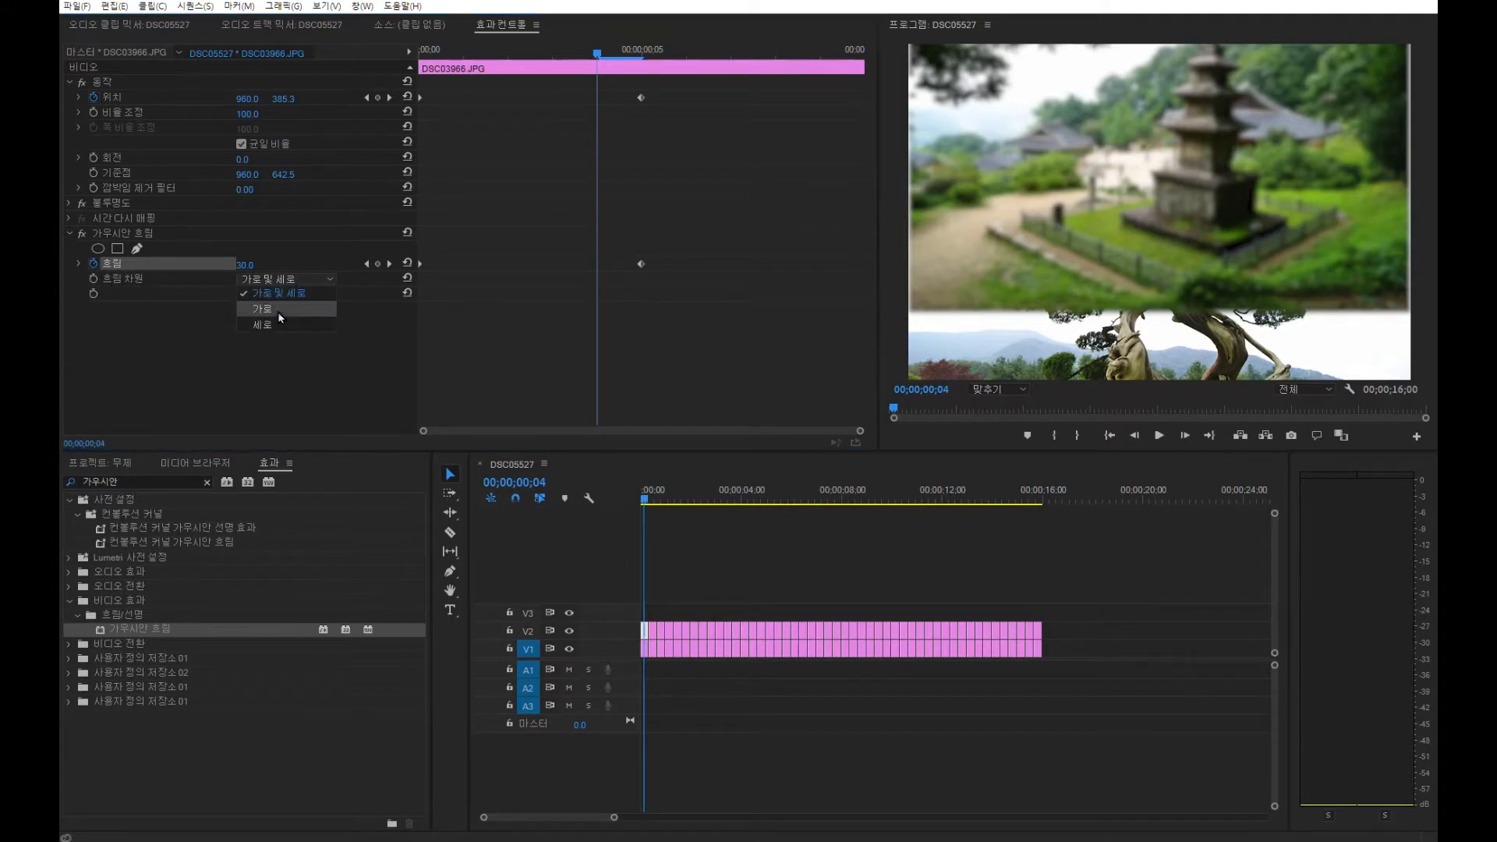
click(278, 322)
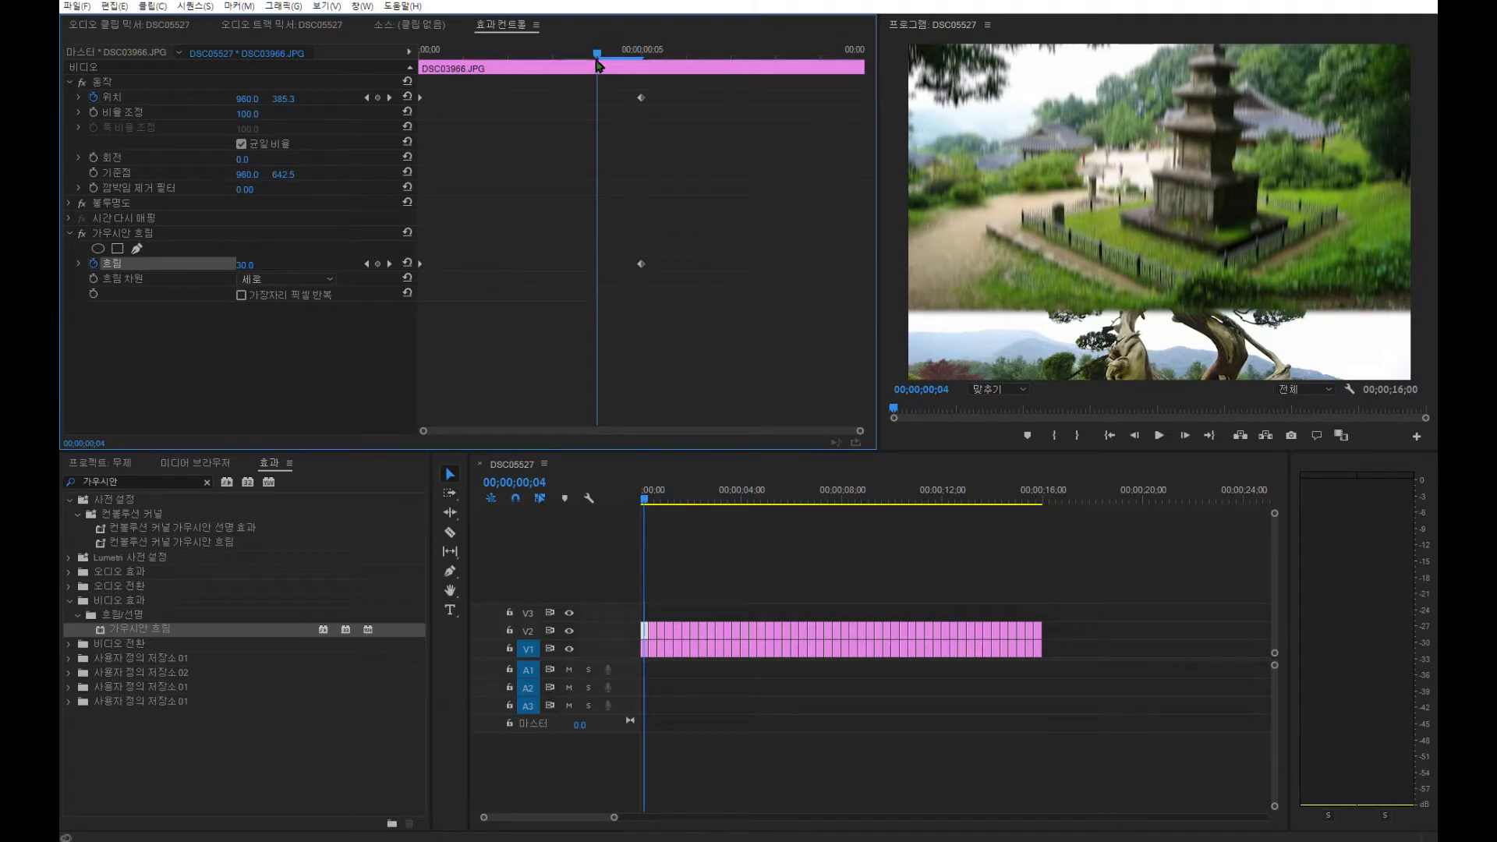
drag(581, 55, 677, 125)
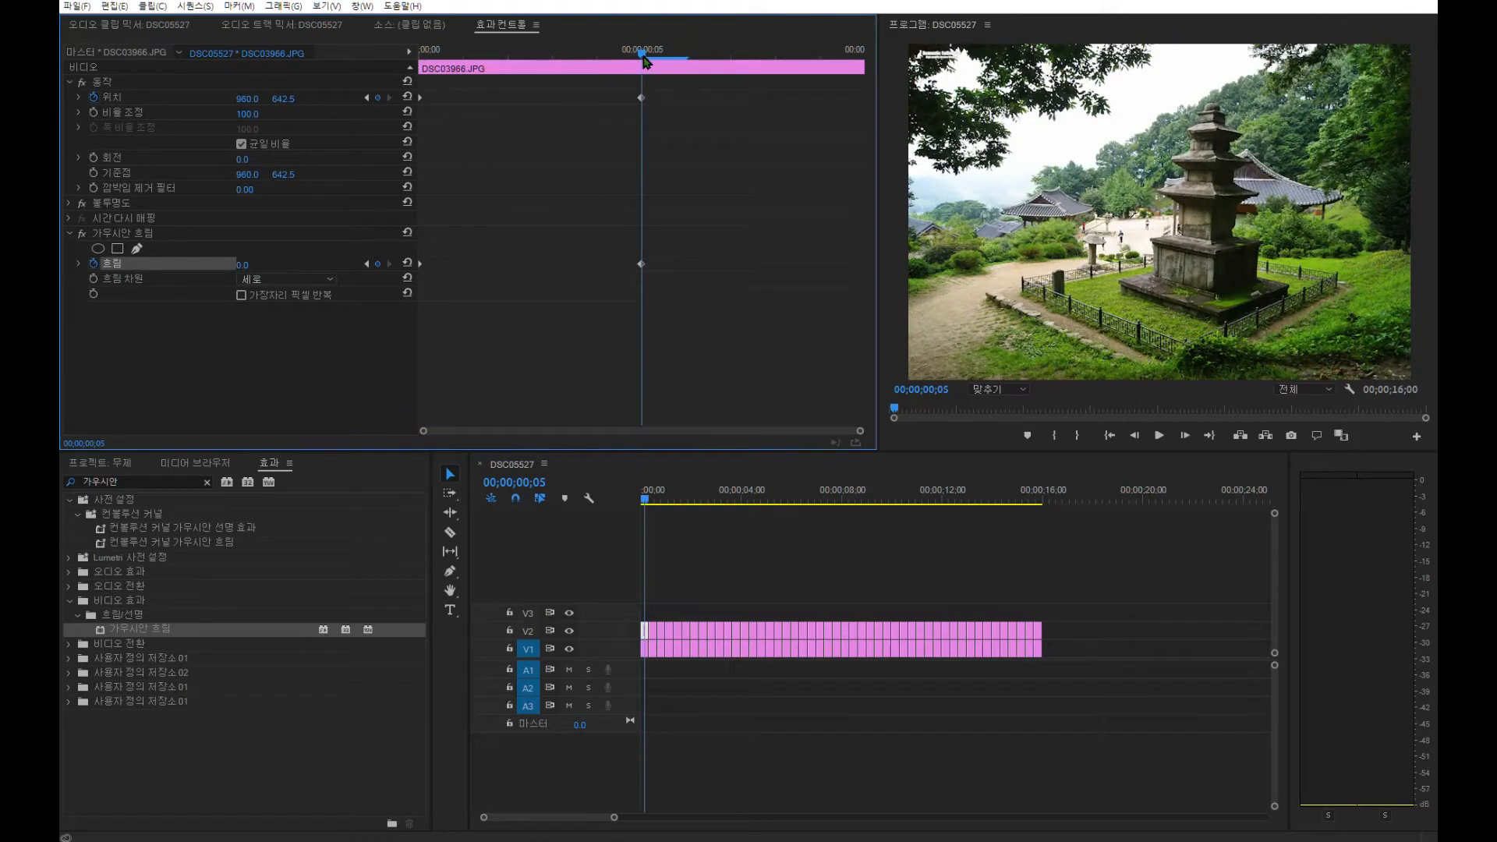
Set the temporal interpolation (시간 보간) of the Position keyframe at frame 5 to Ease In (가속 프레임) and check the slide-in motion.
drag(634, 63, 586, 82)
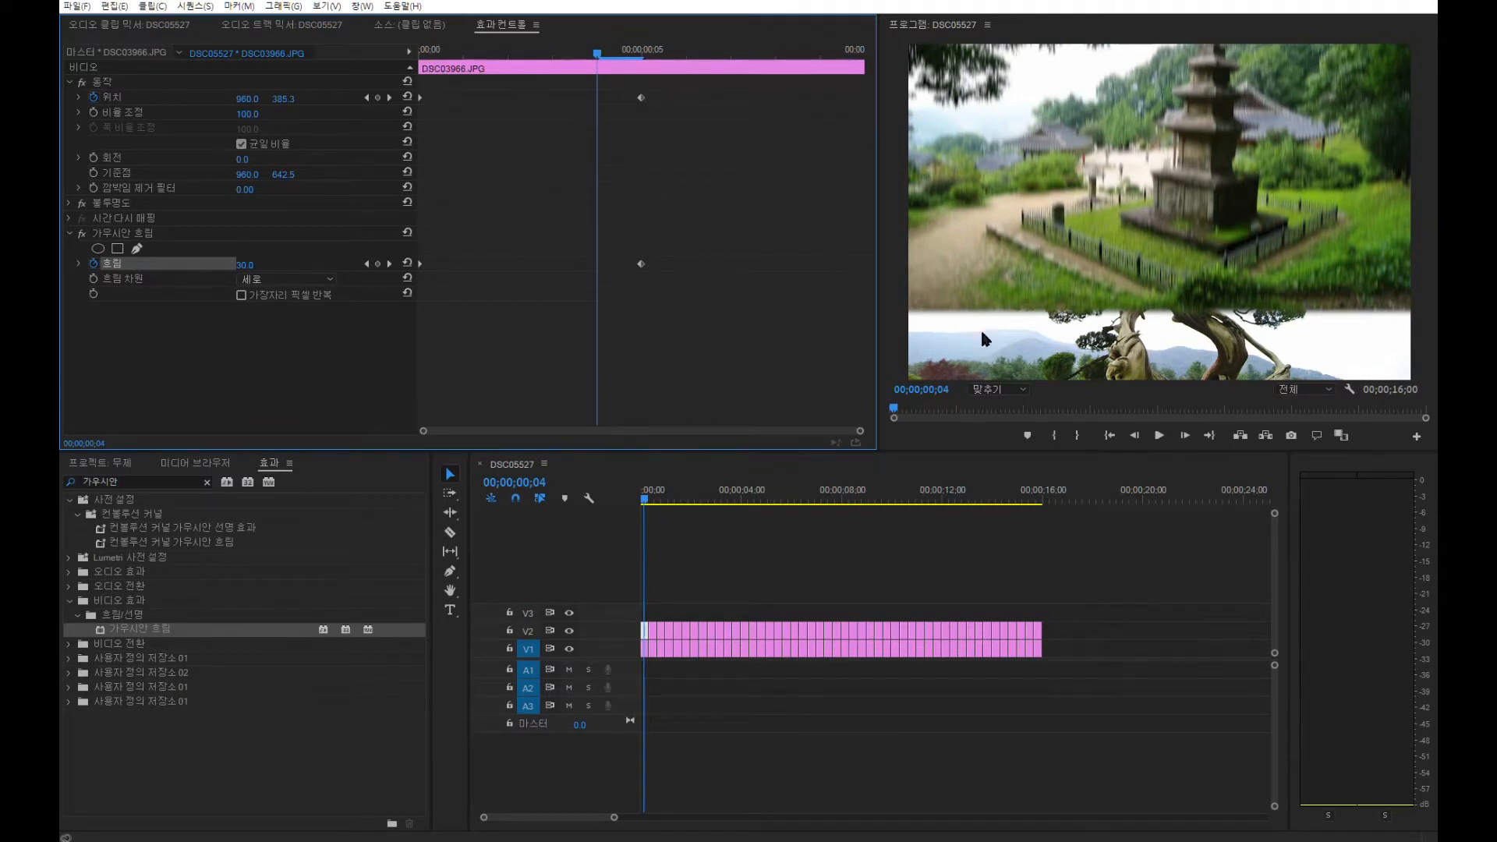
drag(629, 79, 655, 125)
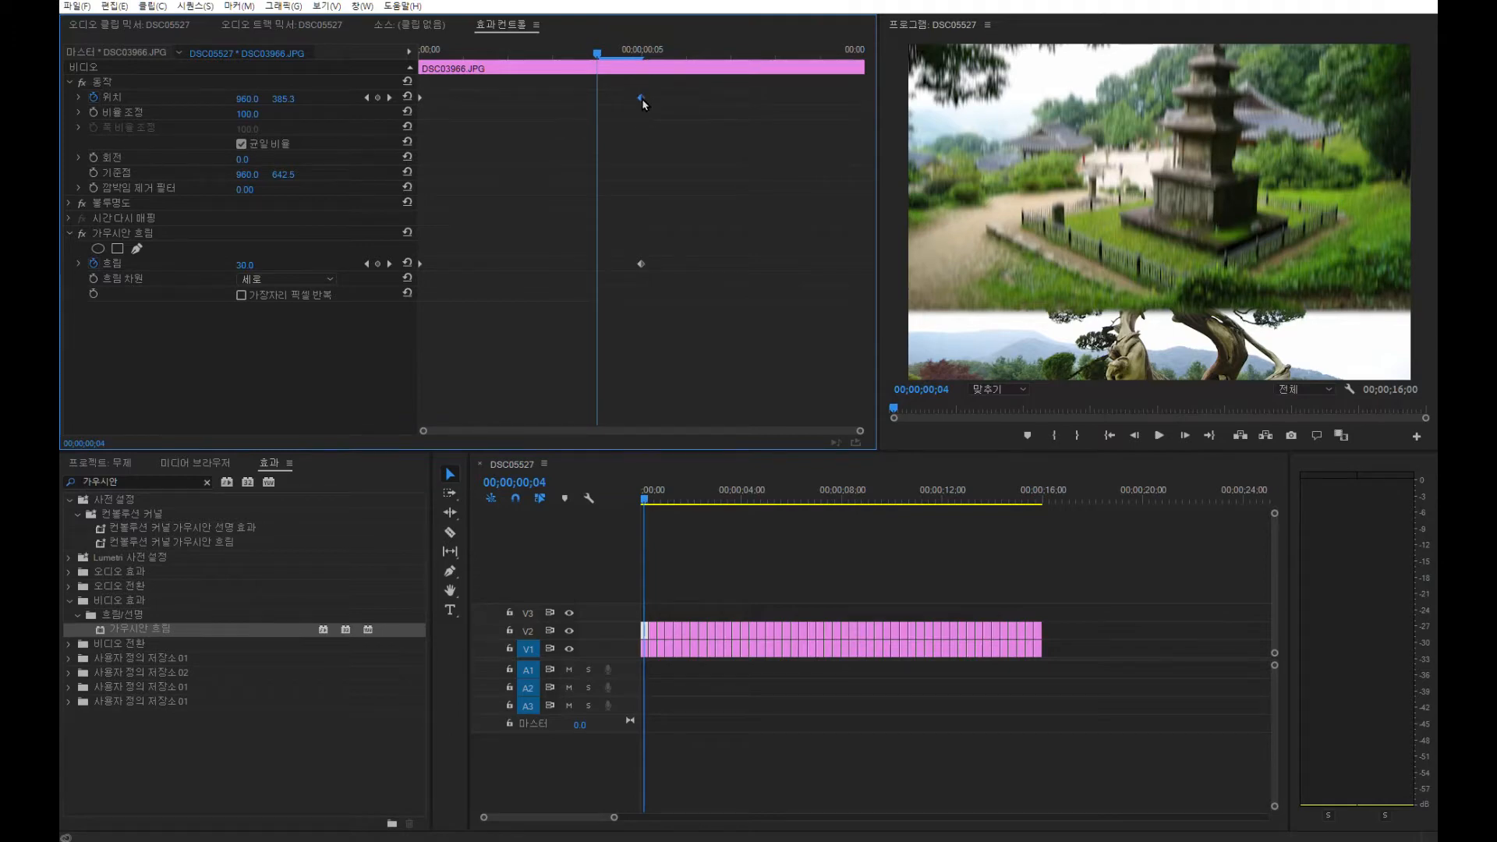
right_click(643, 98)
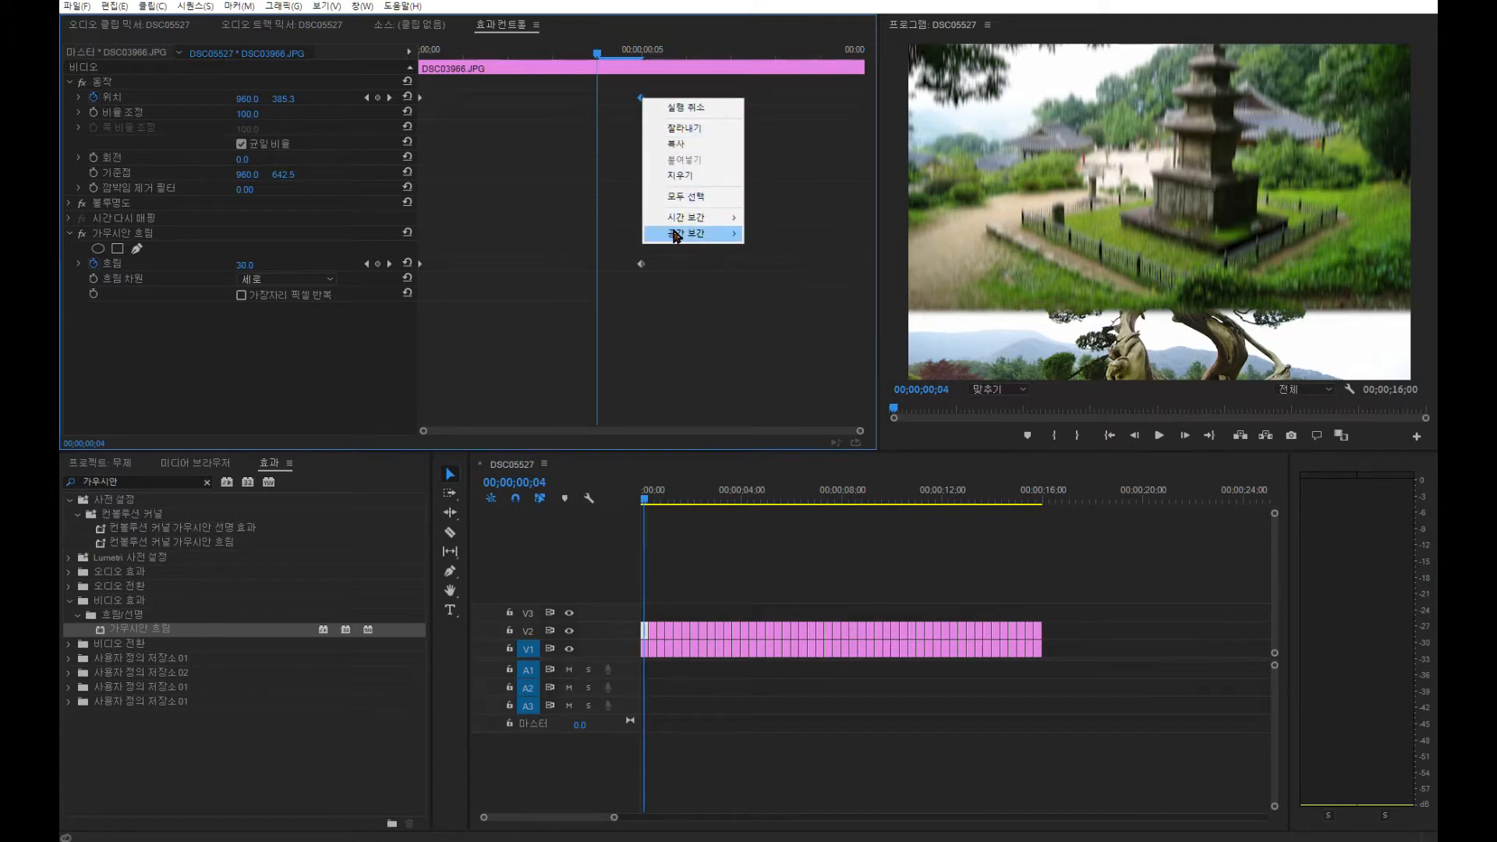
mouse_move(684, 221)
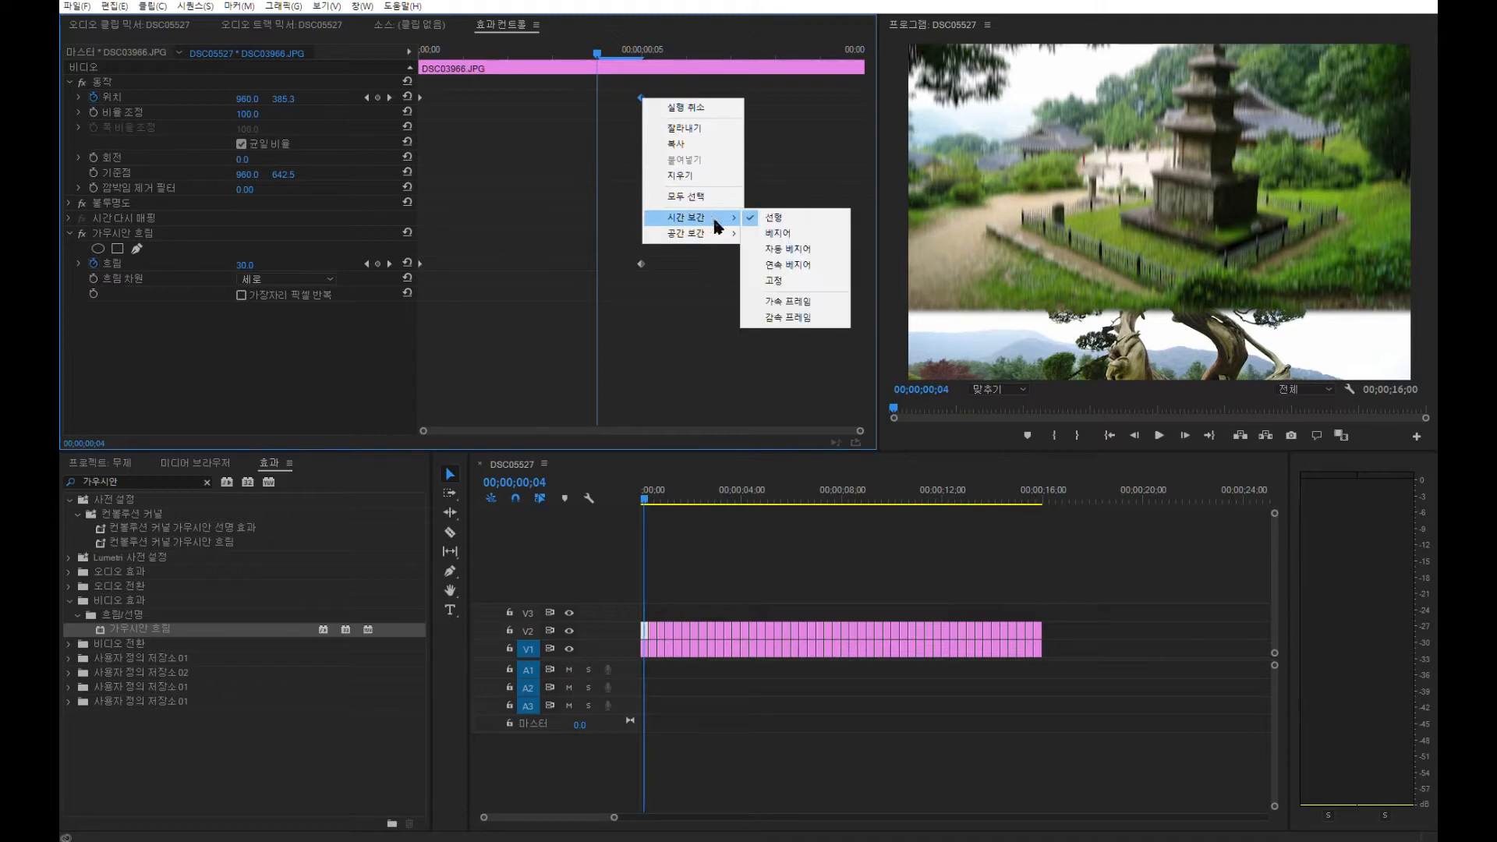
click(783, 301)
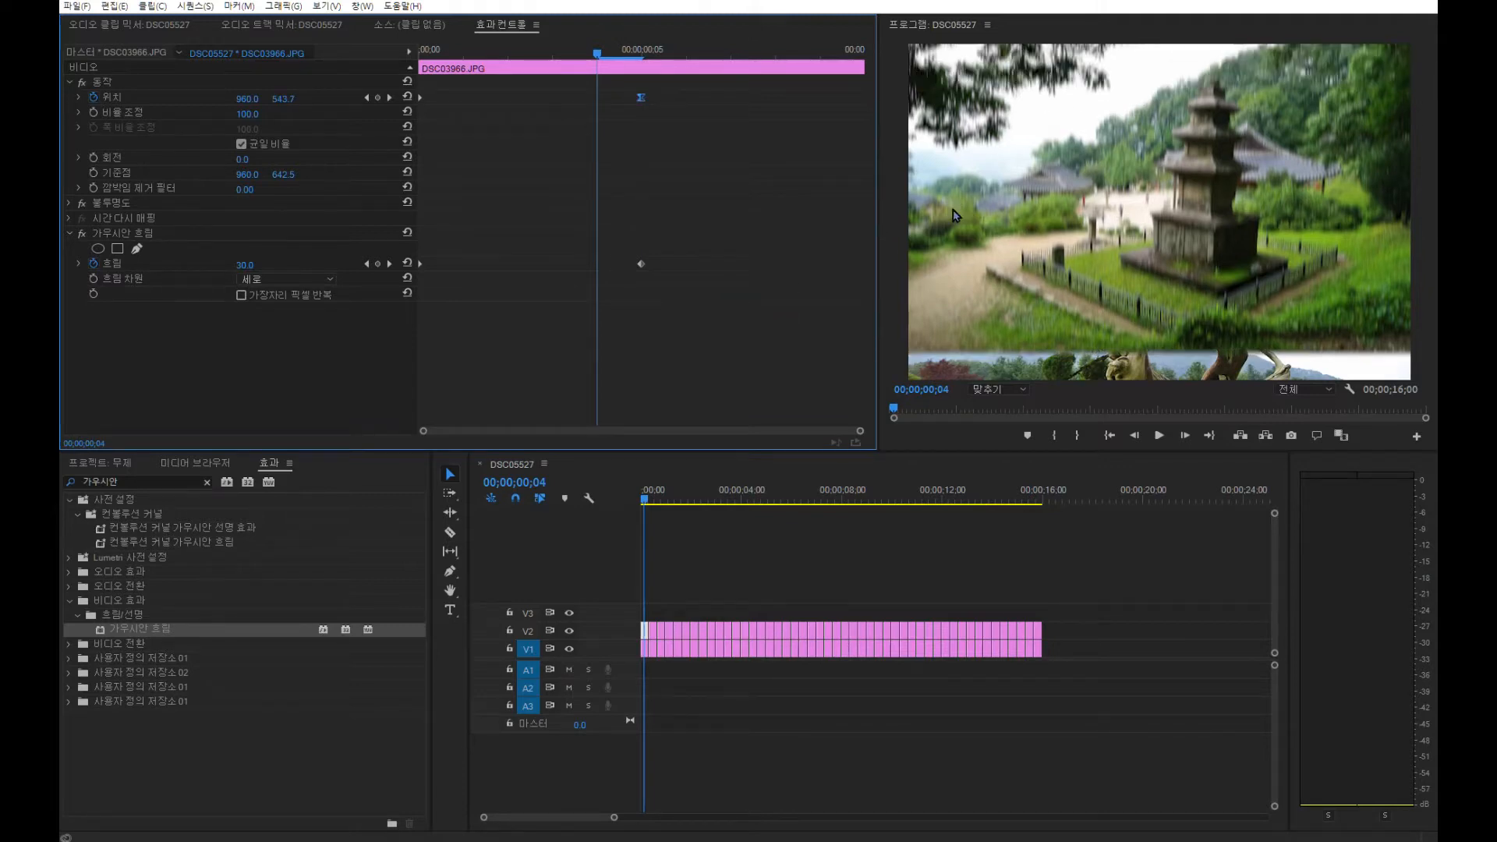
drag(597, 94, 628, 128)
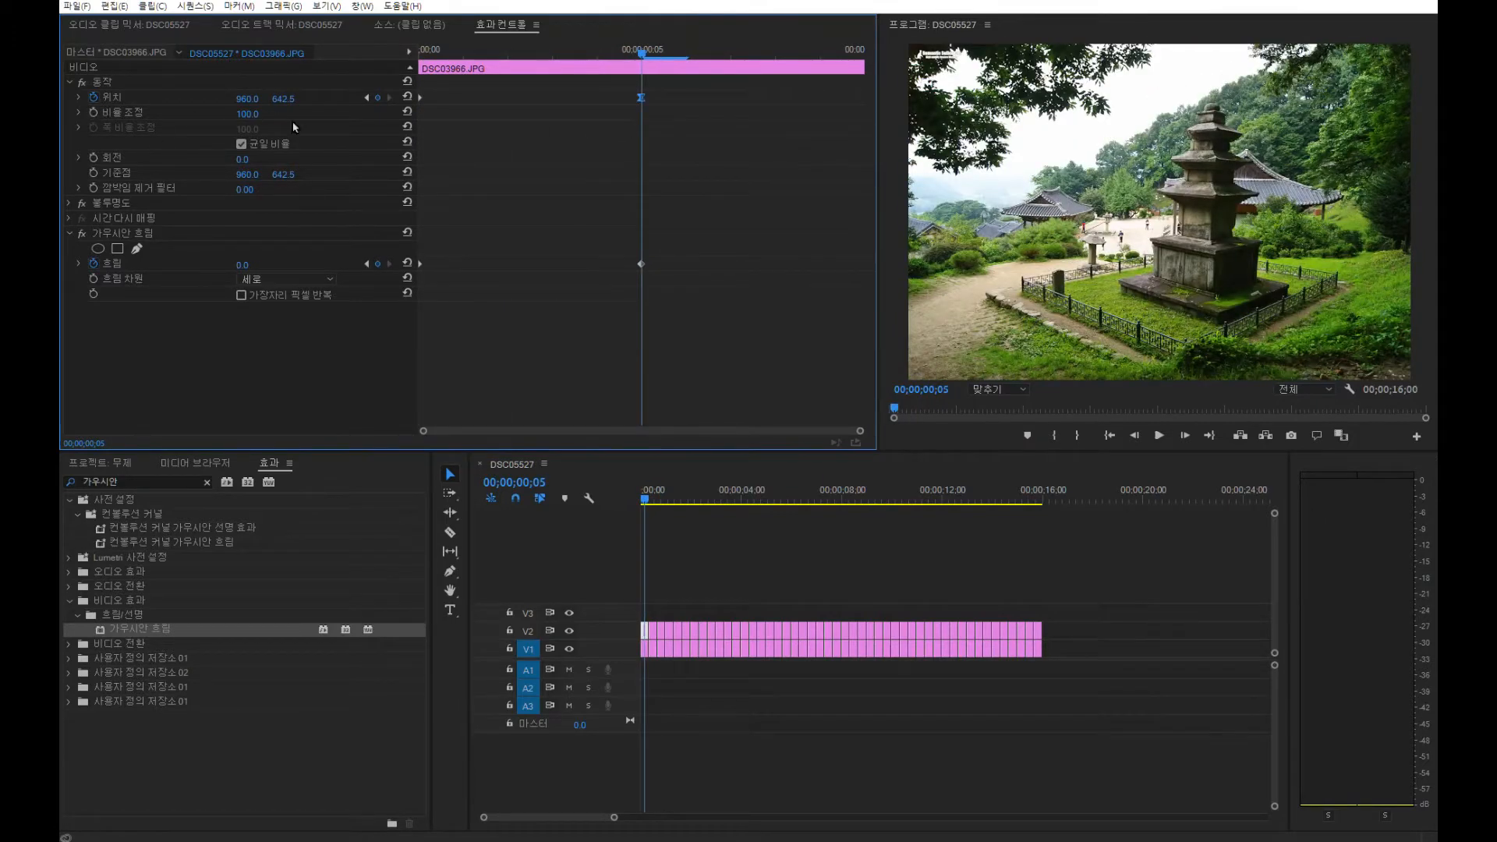
Lengthen the incoming velocity handle of the frame 5 Position keyframe so the slide-in starts fast and slows smoothly.
click(77, 96)
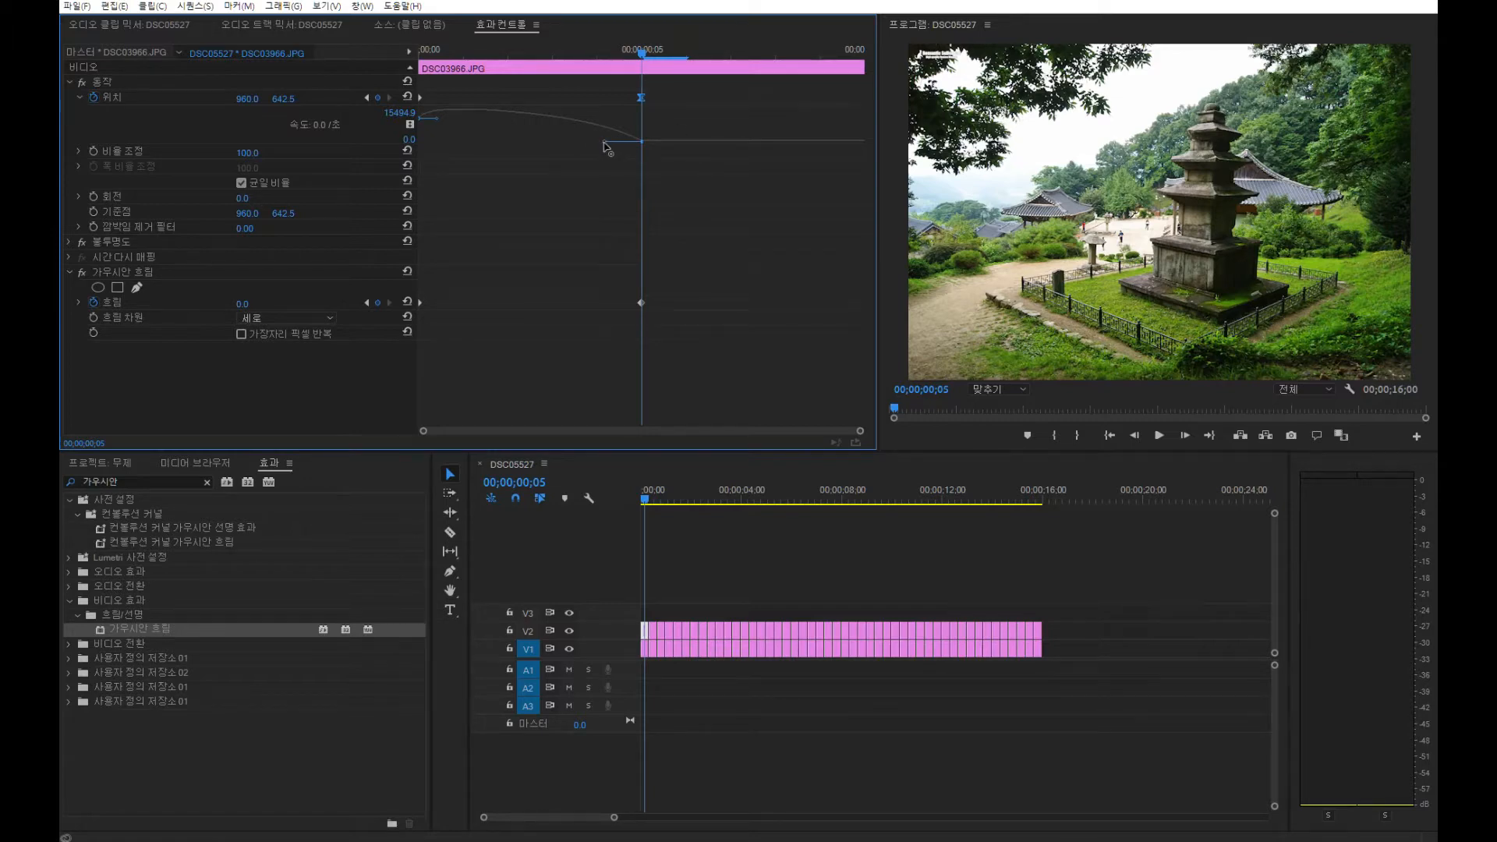
drag(604, 145, 559, 153)
drag(642, 57, 641, 129)
click(653, 630)
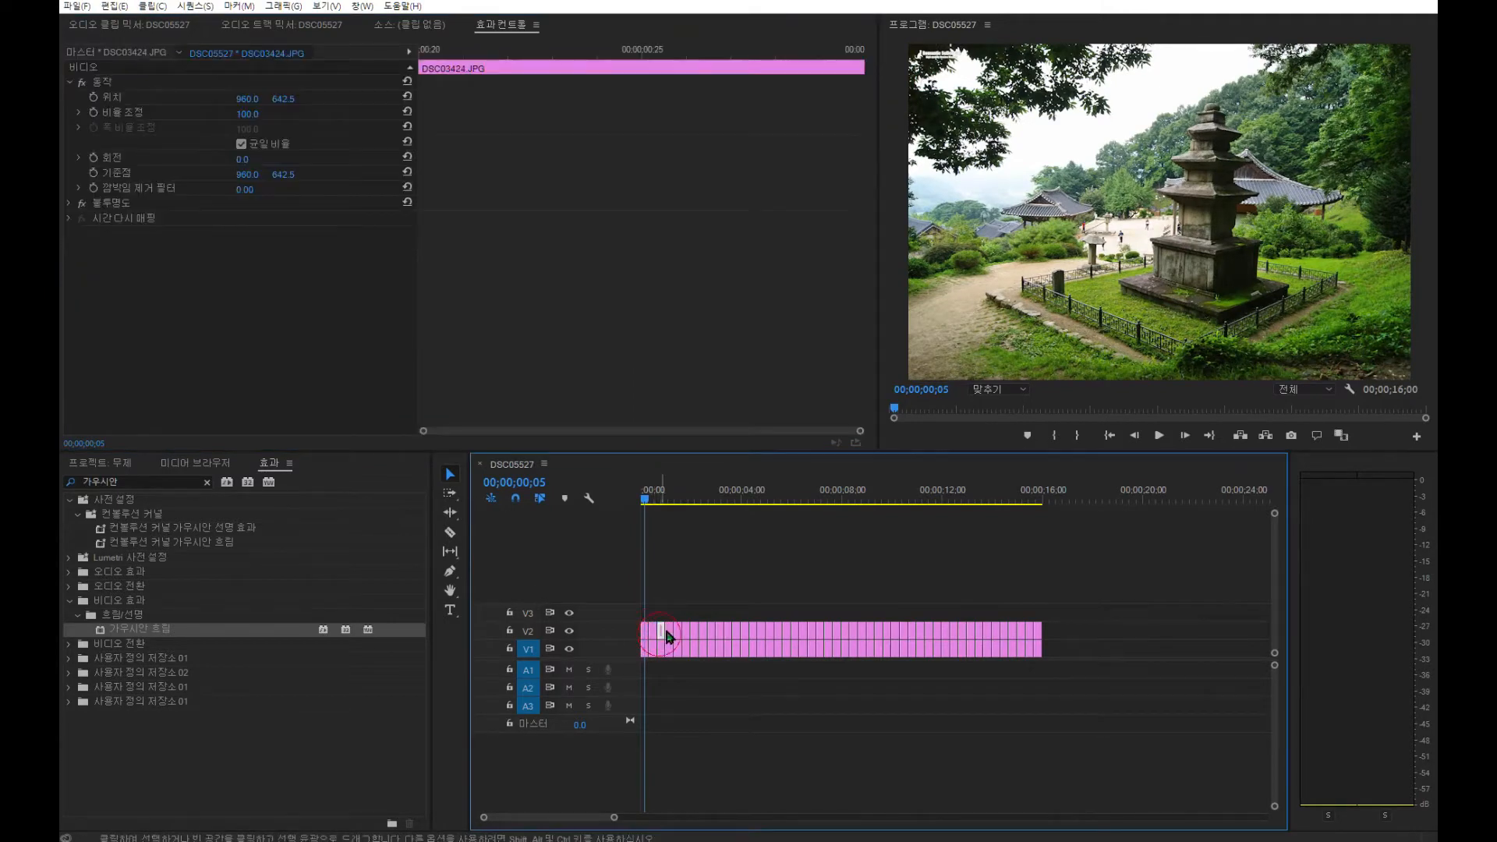
click(655, 635)
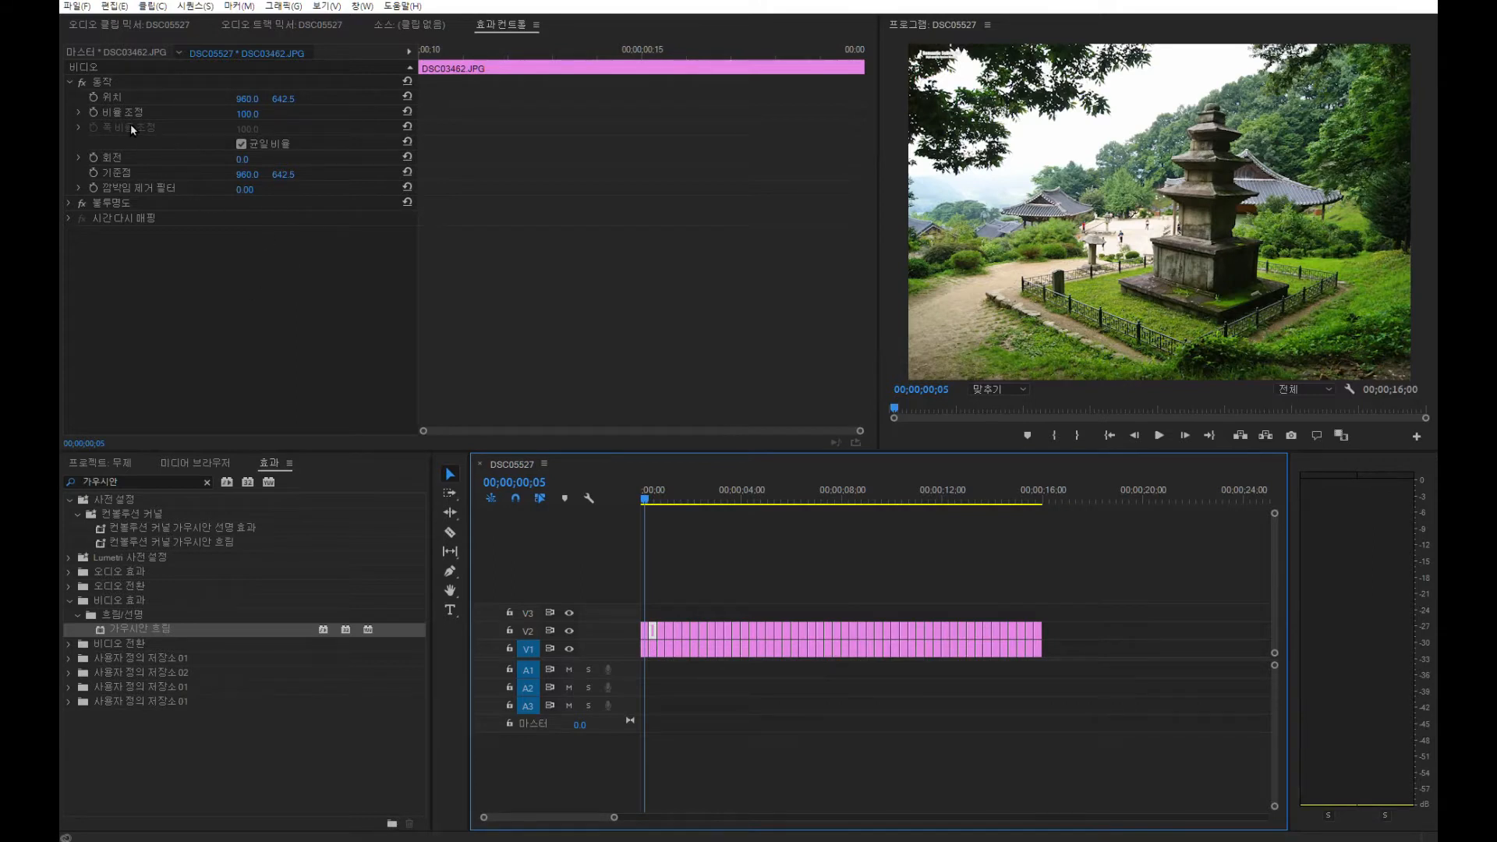
click(108, 83)
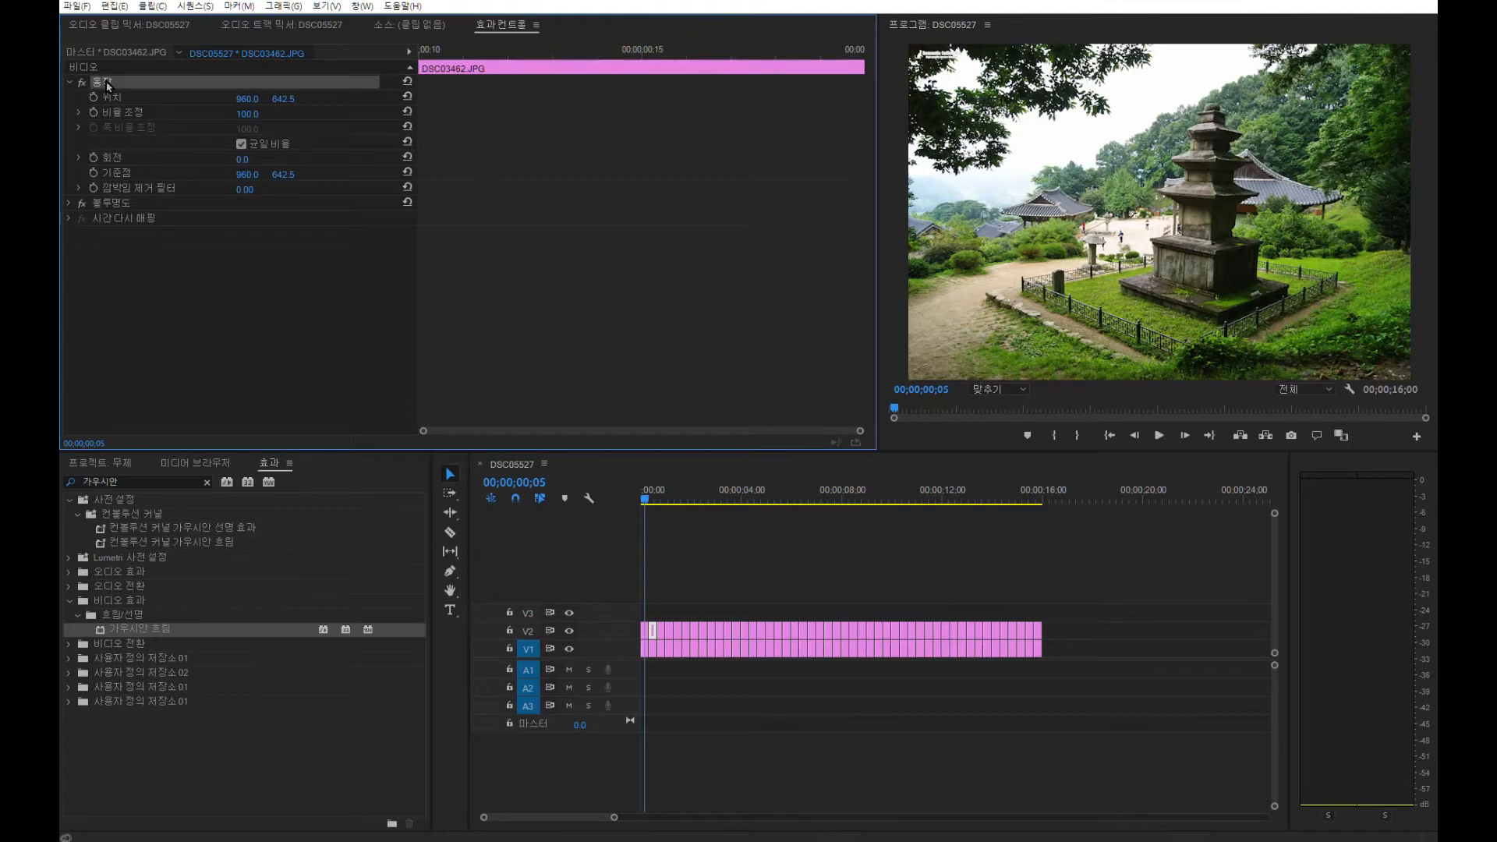
click(647, 631)
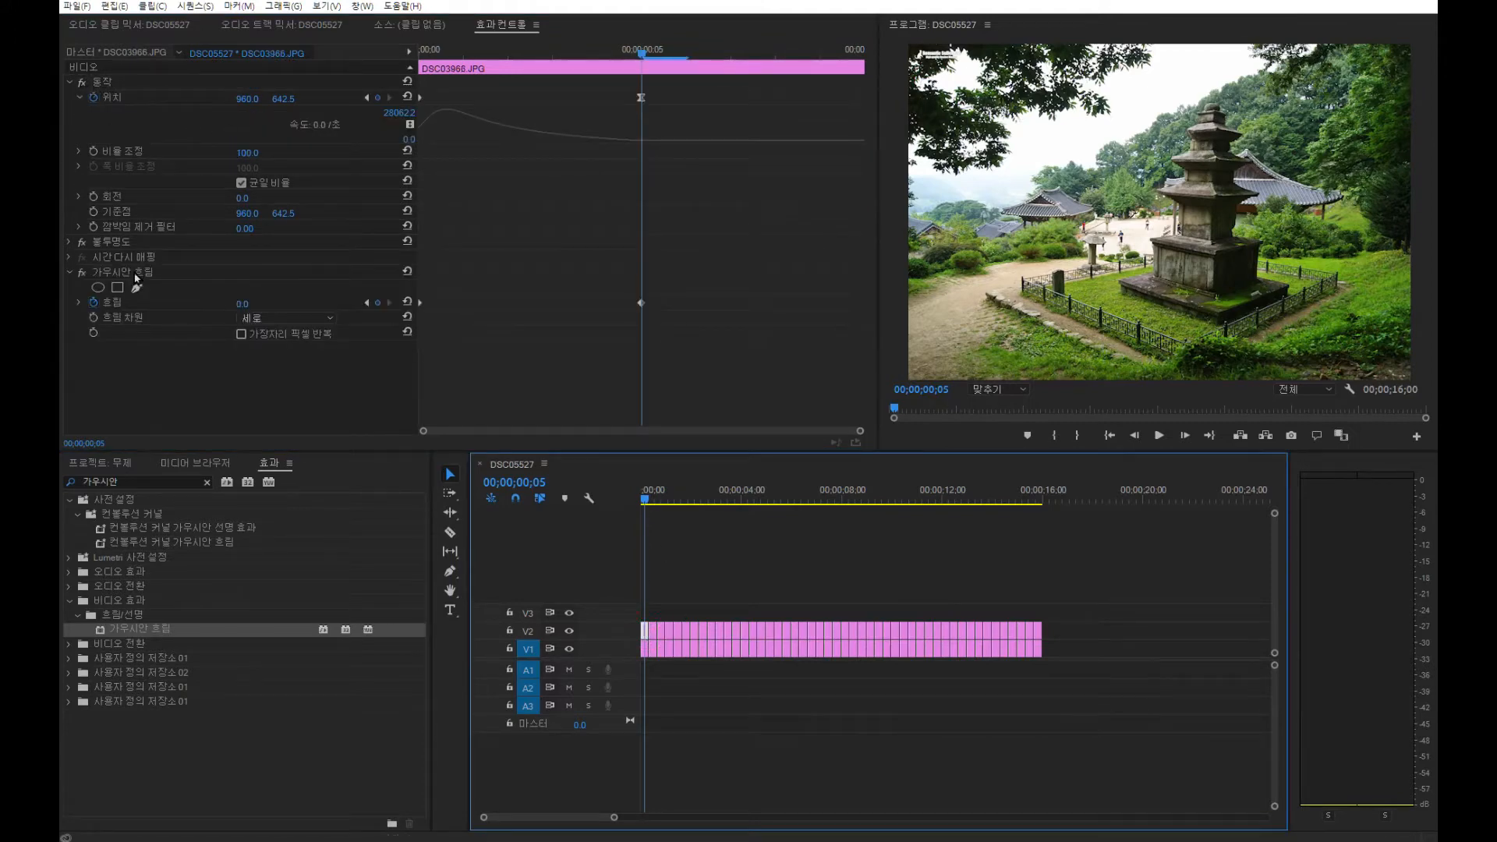
click(109, 82)
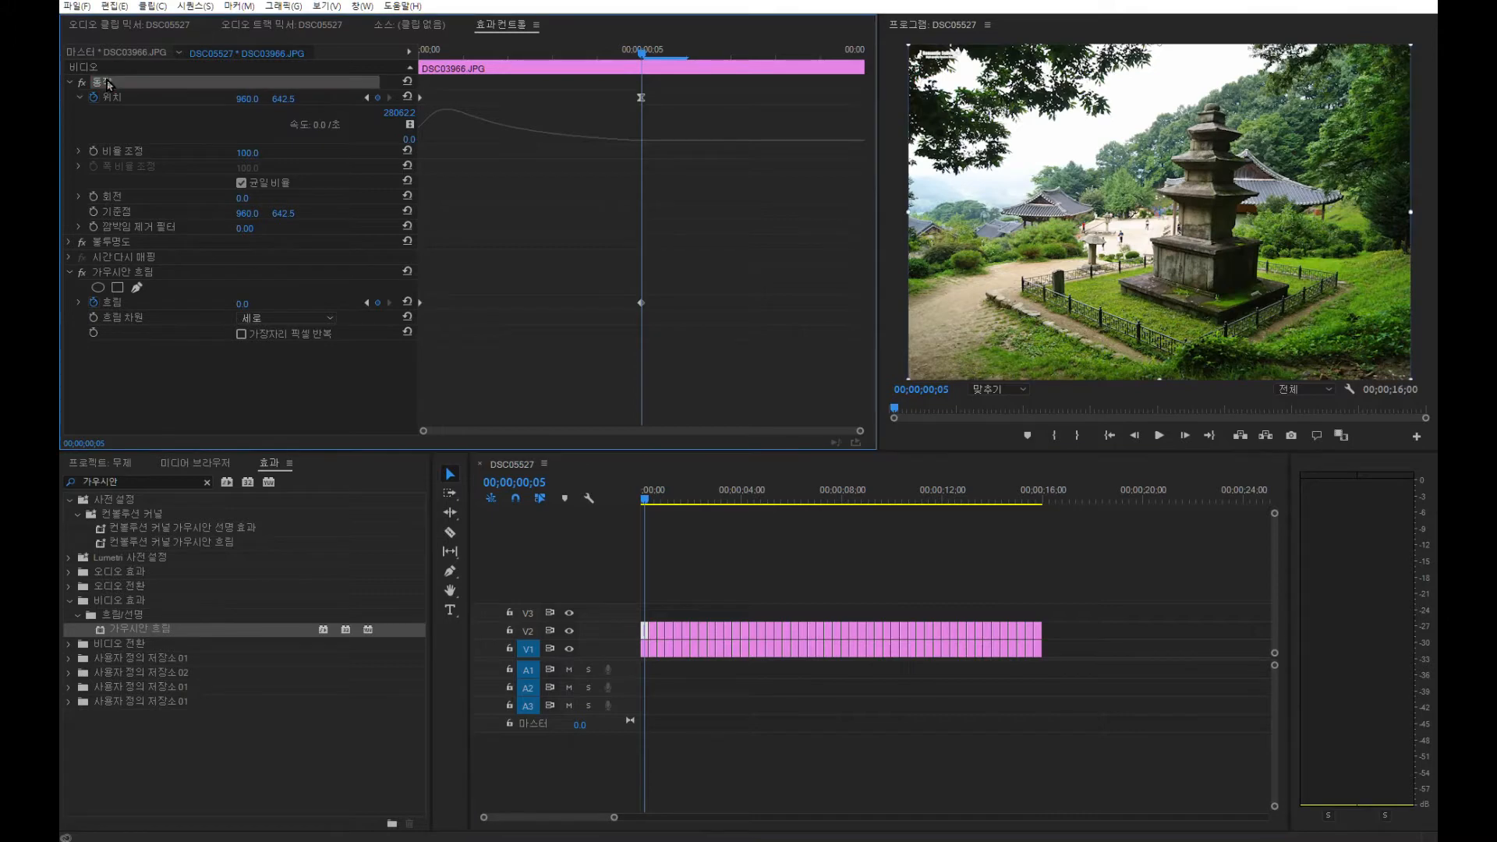
click(131, 277)
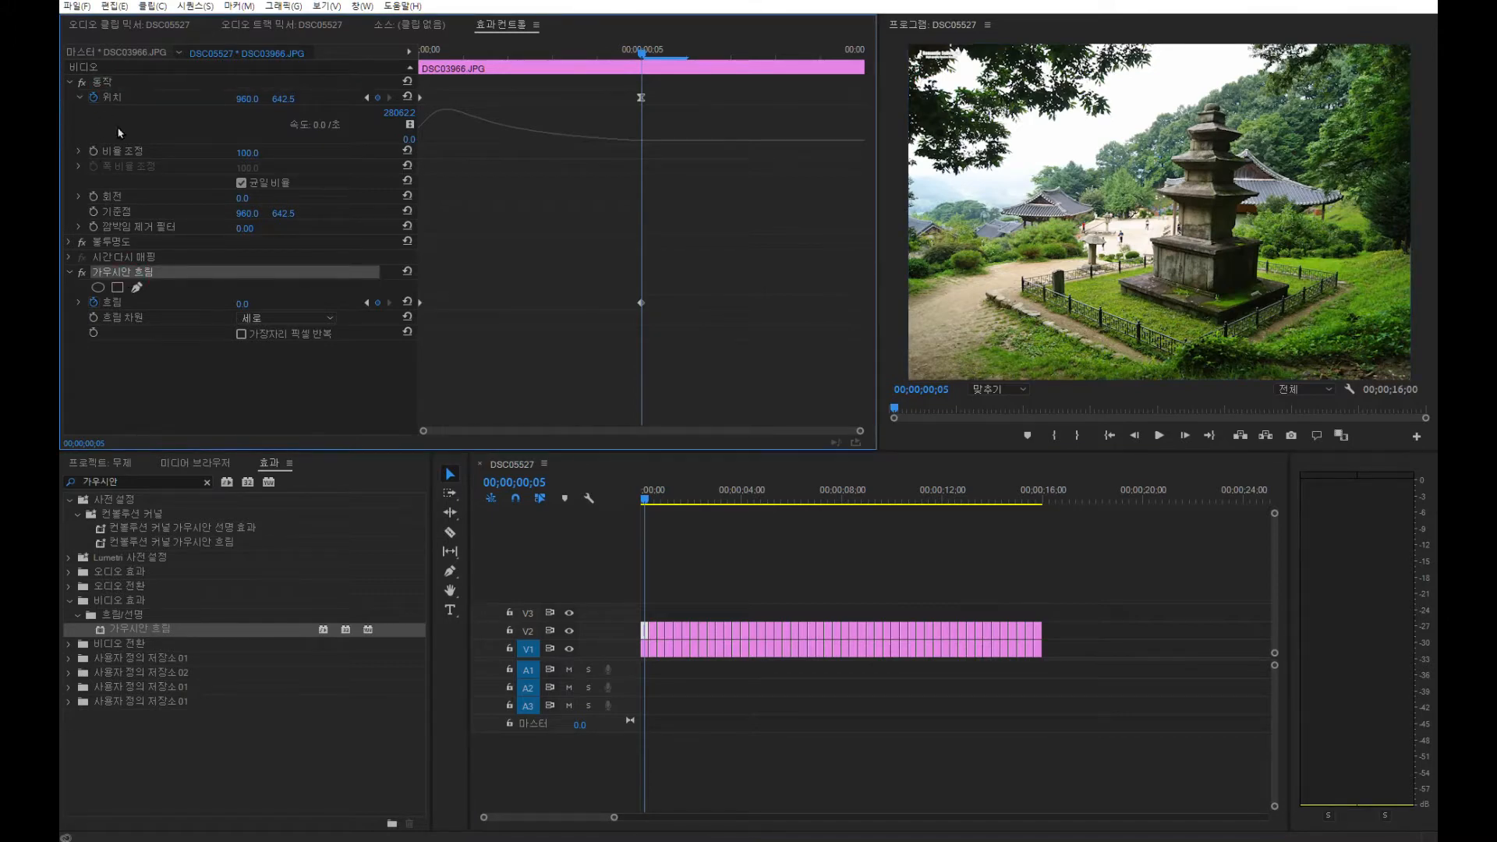
click(109, 86)
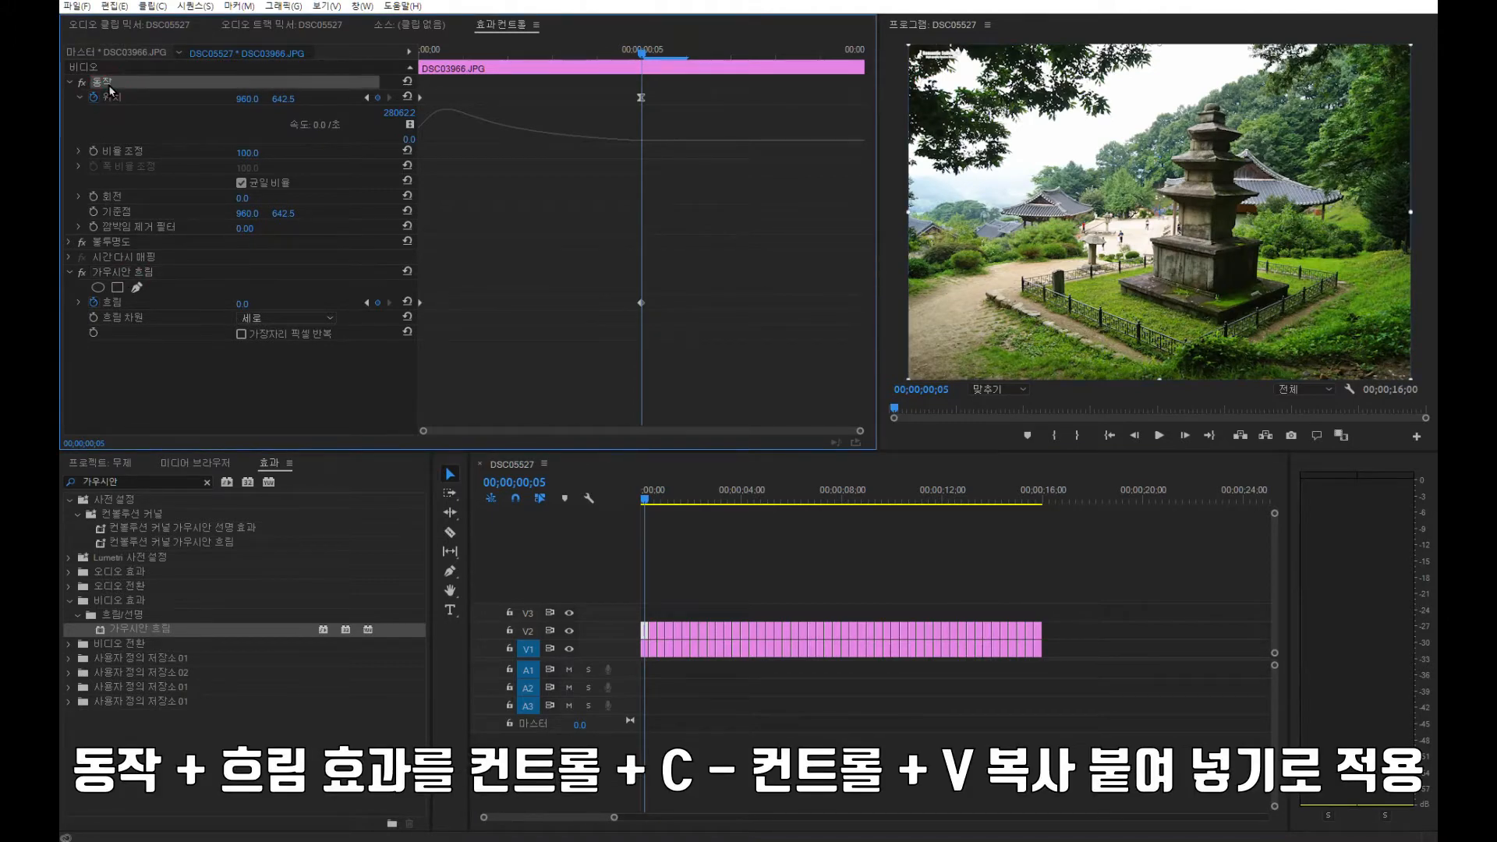
ctrl+click(132, 272)
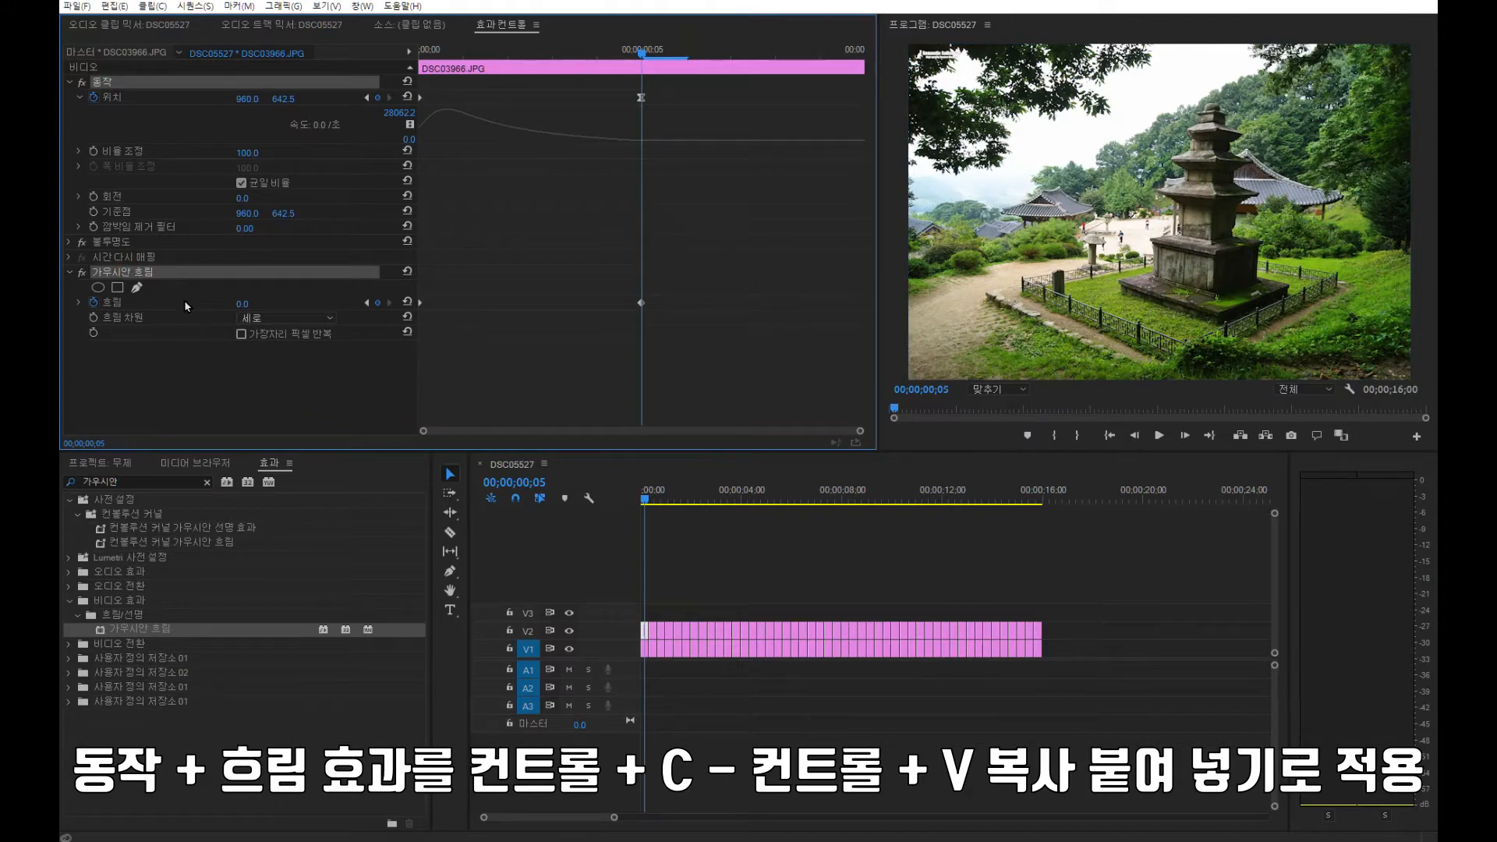
drag(1076, 609, 645, 638)
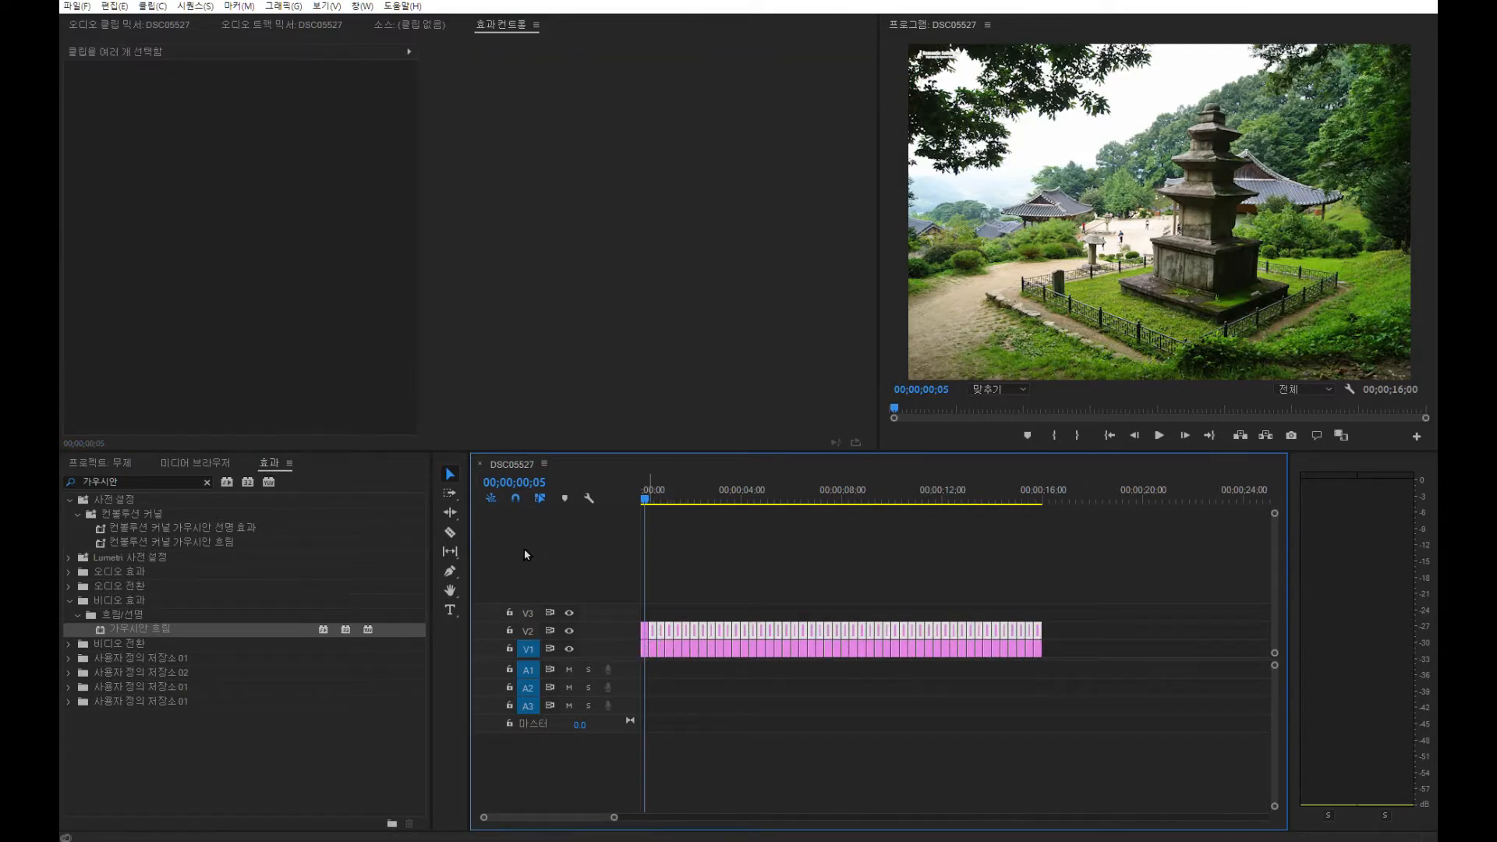
click(878, 574)
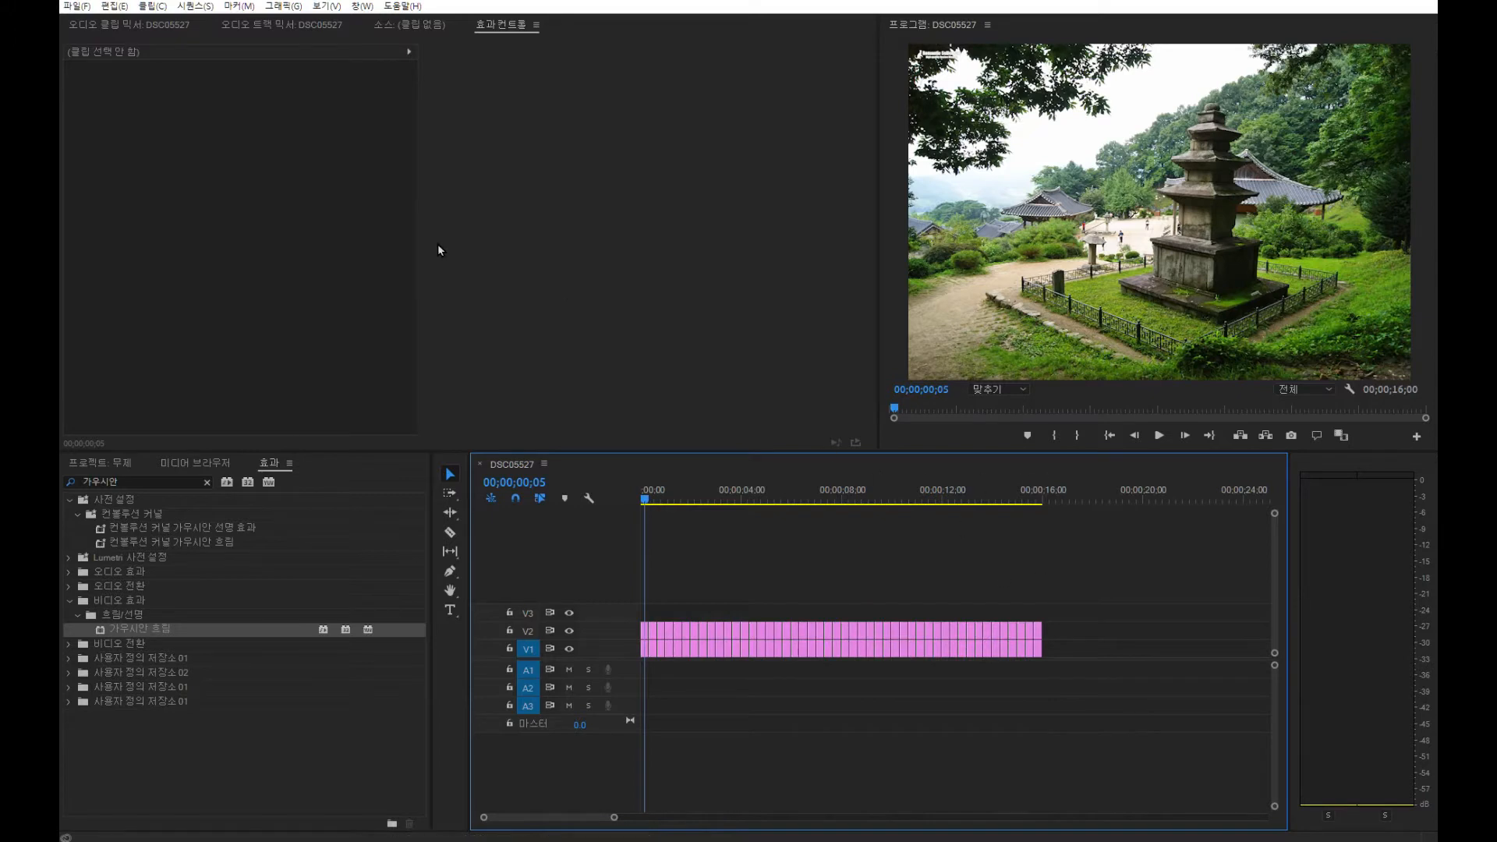
Save the first V2 clip's Motion (동작) and Gaussian Blur effects together as a preset named 마블 효과.
click(645, 636)
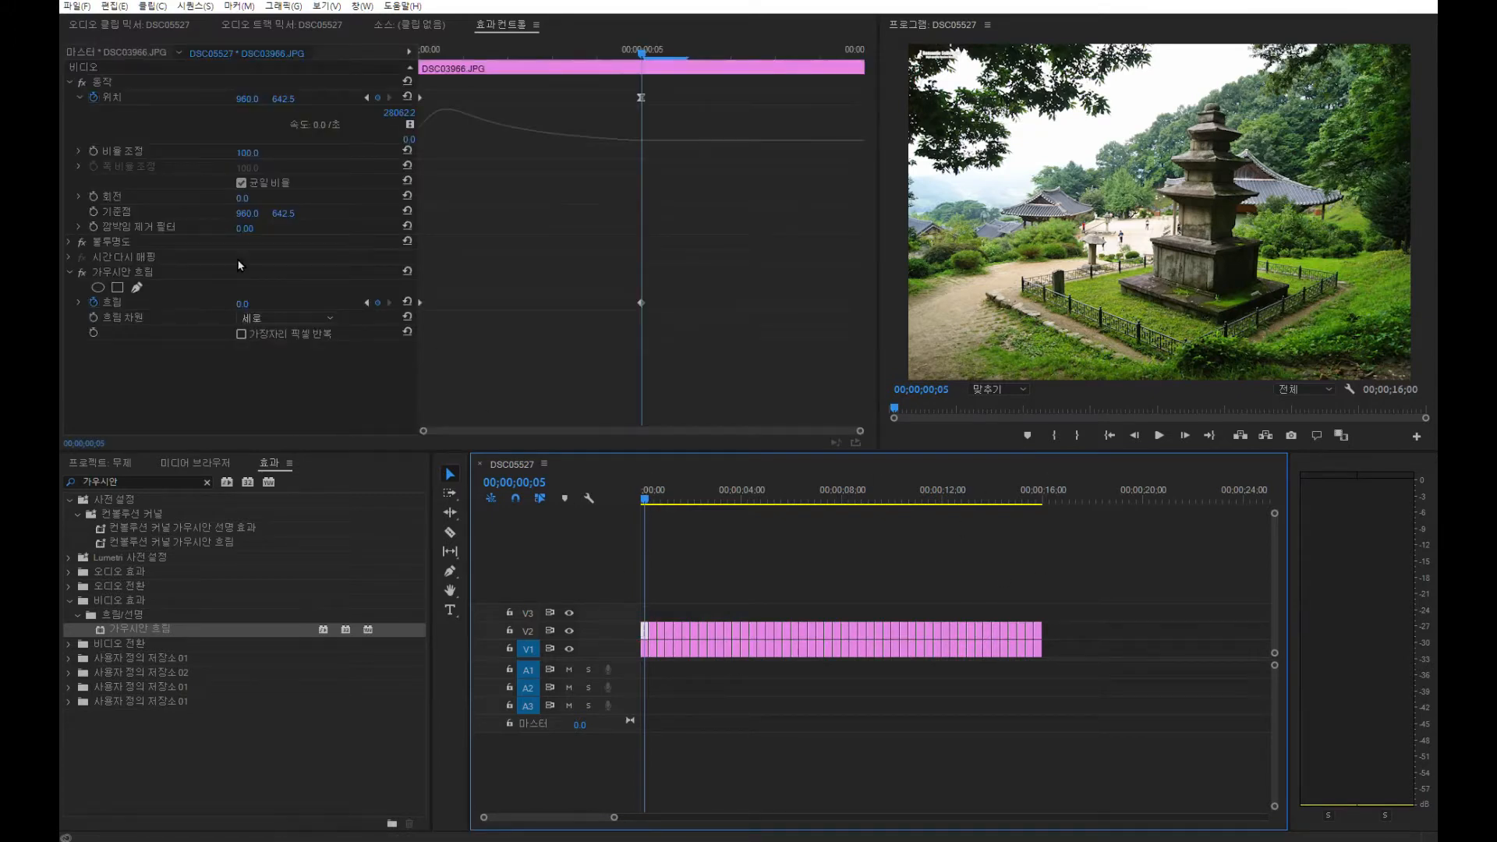
click(103, 83)
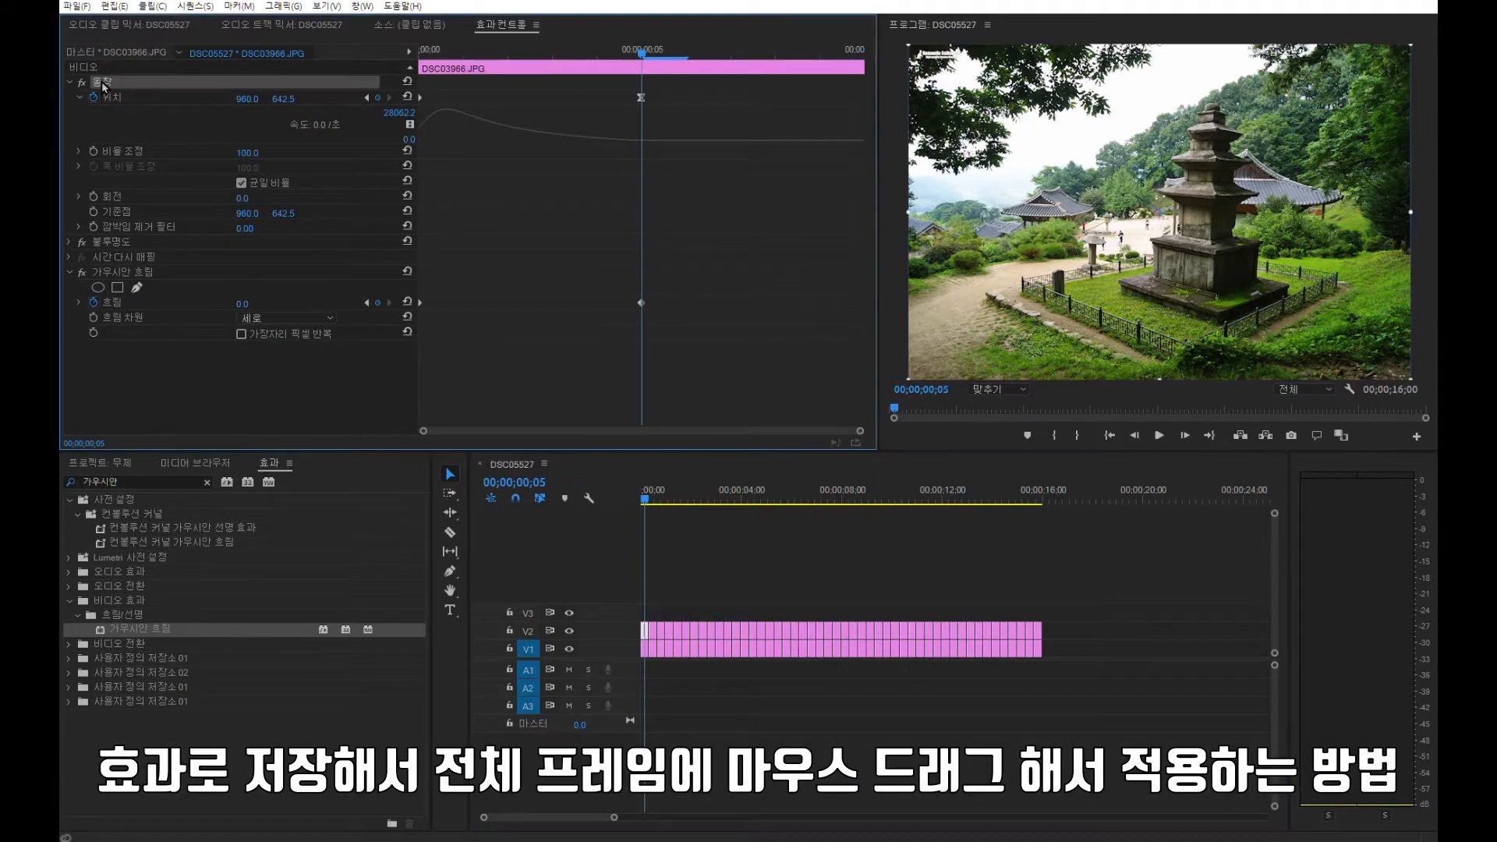
ctrl+click(124, 278)
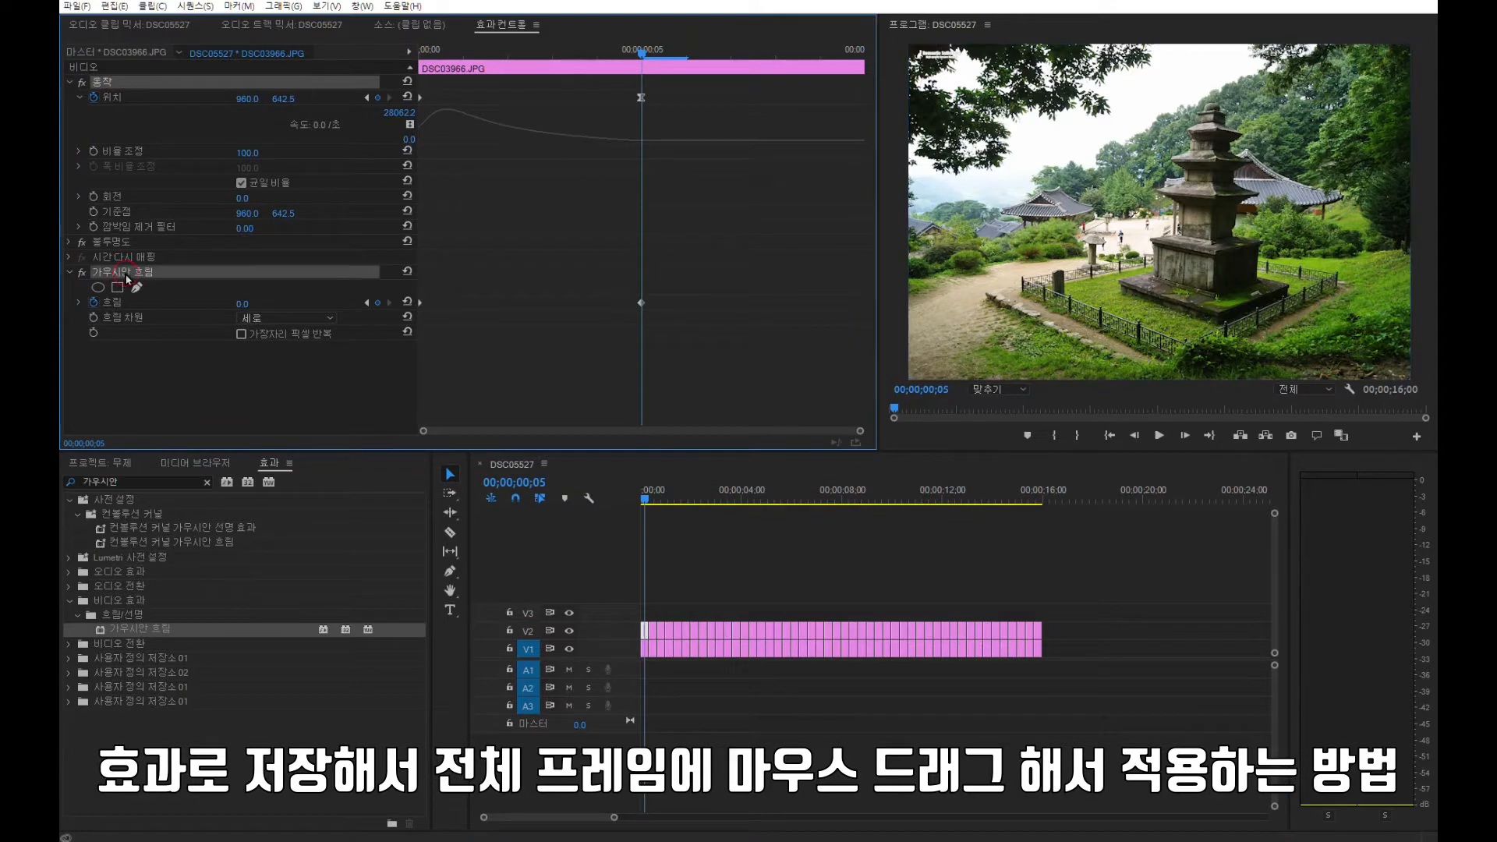
right_click(120, 81)
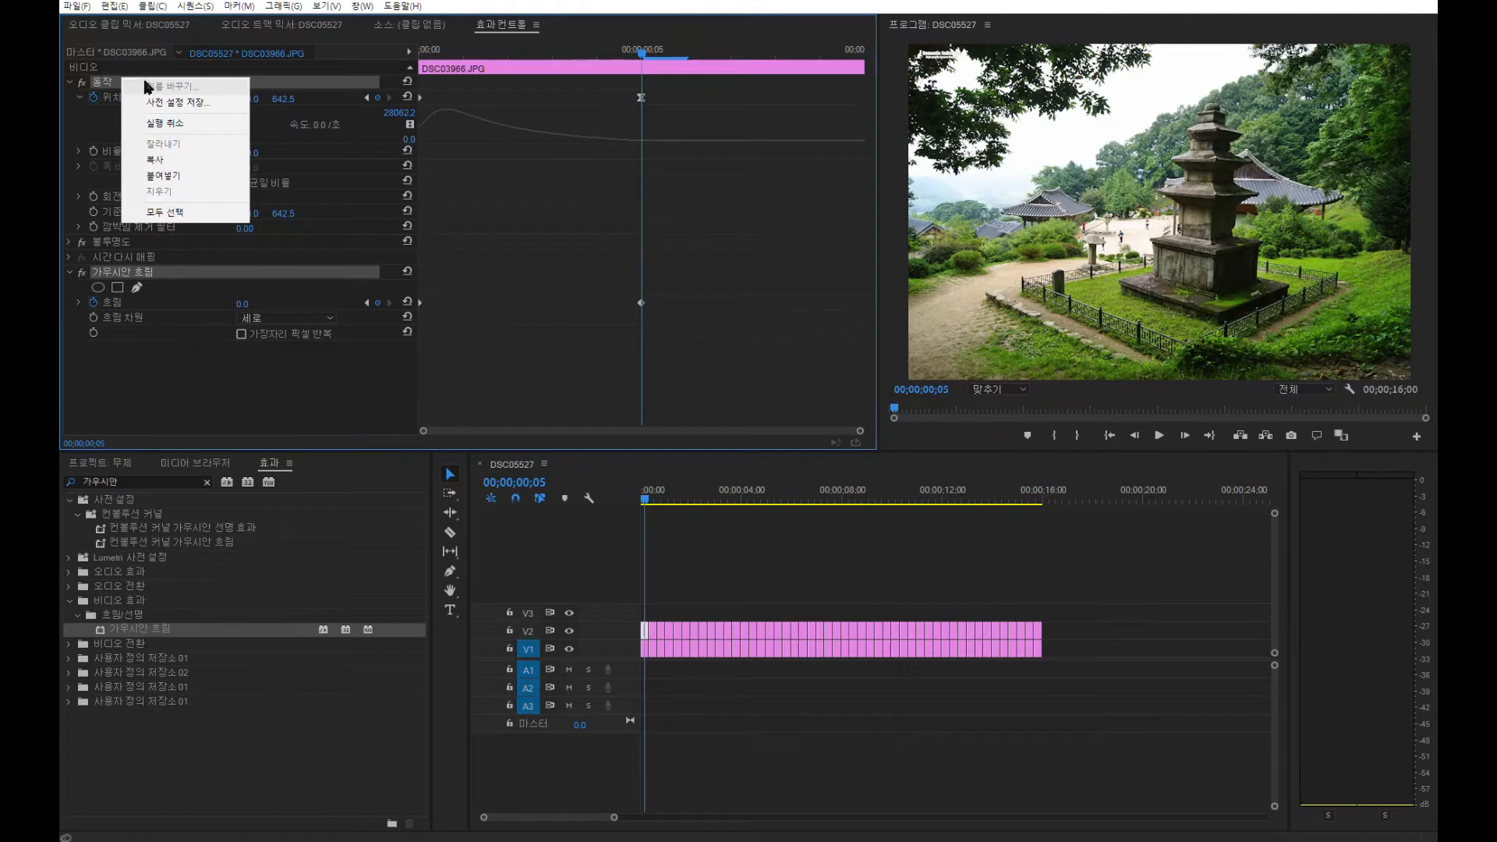
click(199, 104)
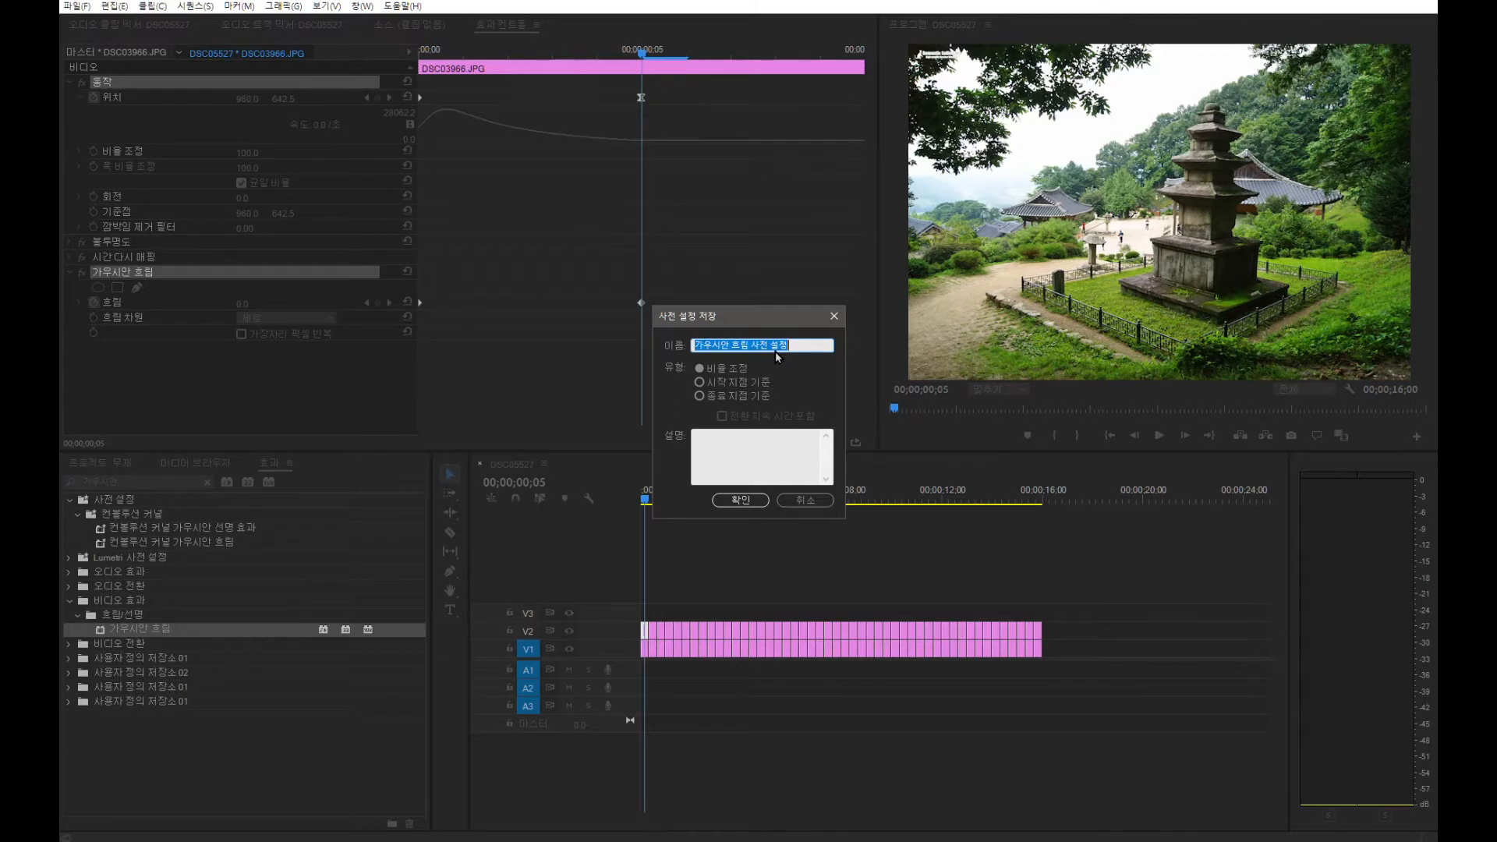
text(마트)
click(740, 500)
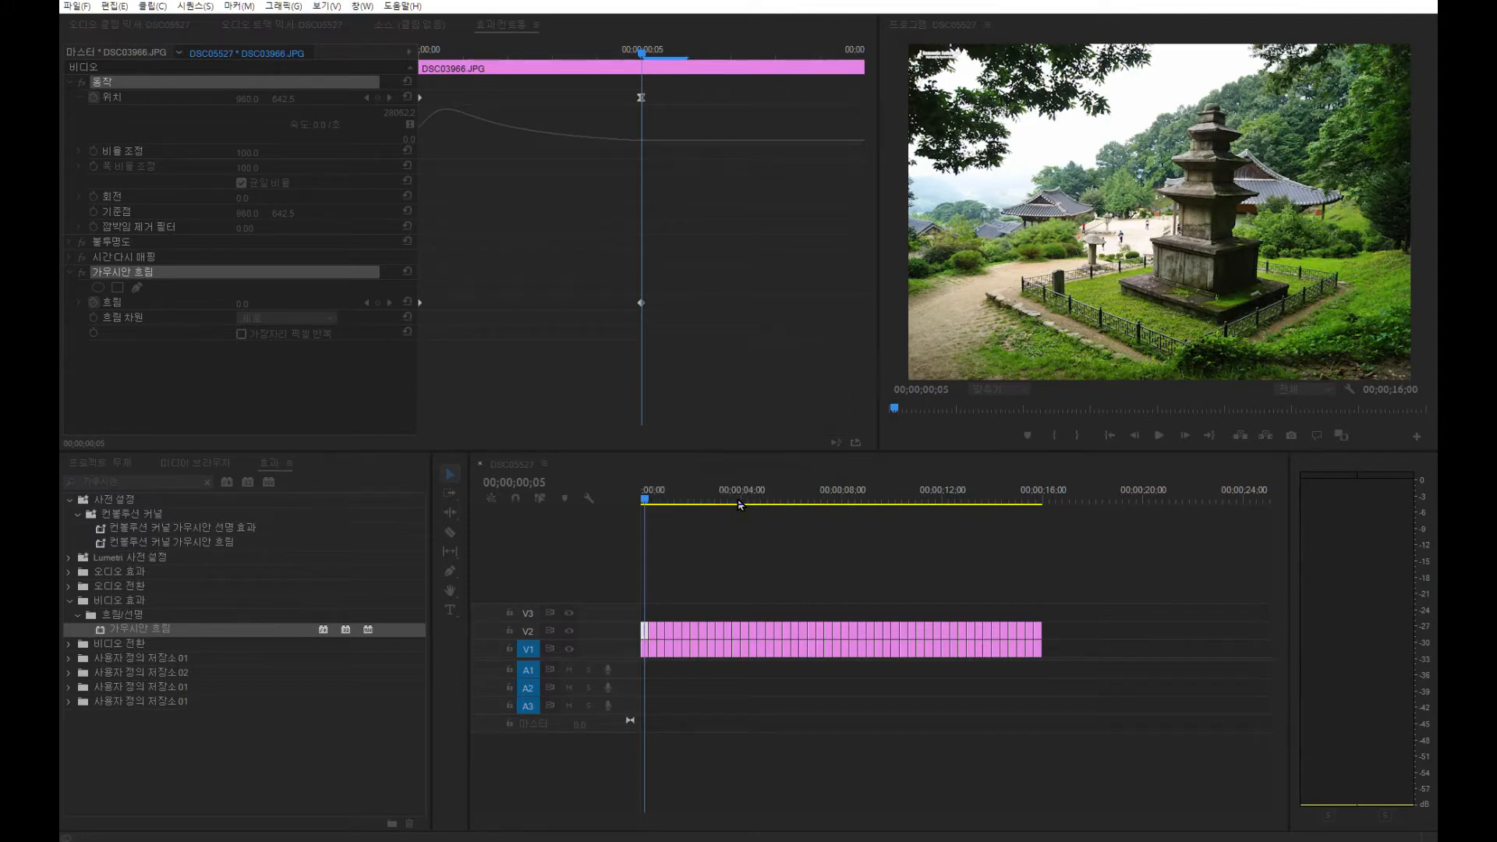
Apply the 마블 효과 preset to all the remaining V2 clips and play the slideshow from the start.
drag(139, 513, 647, 624)
drag(123, 515, 663, 628)
click(630, 503)
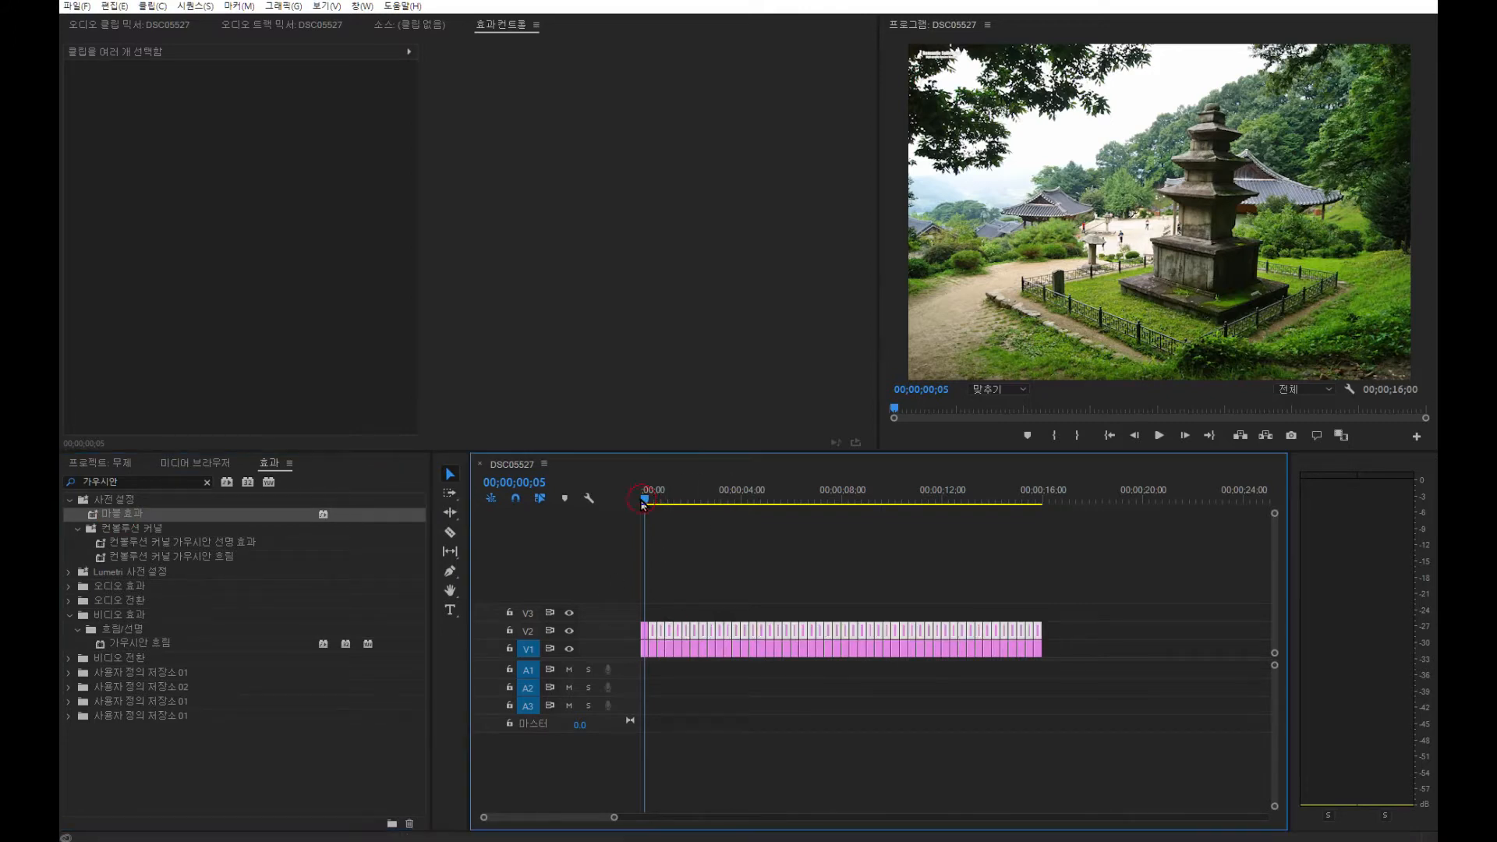
key(Home)
click(1159, 437)
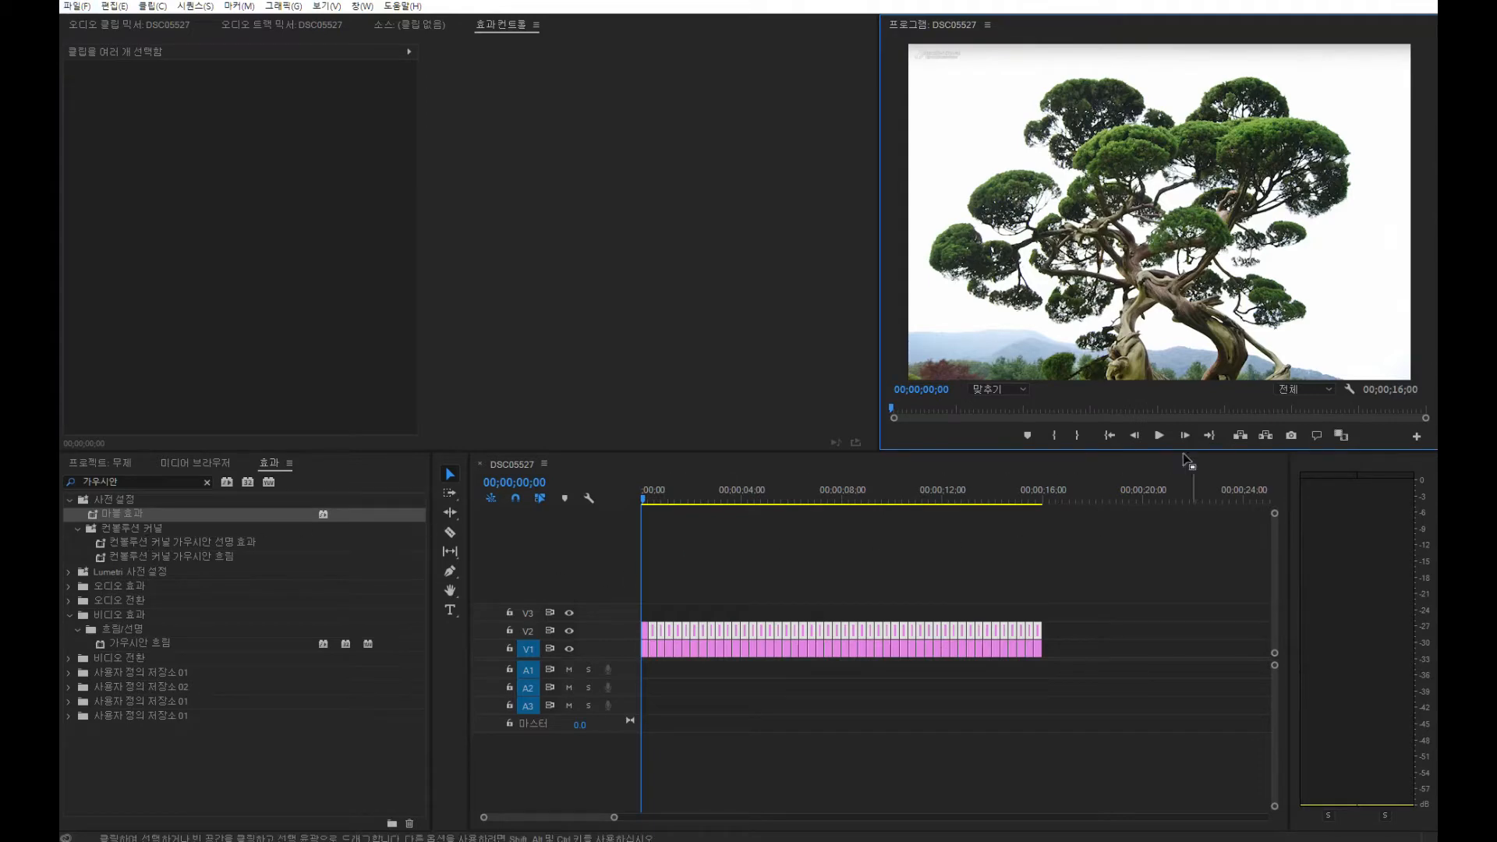
click(1161, 436)
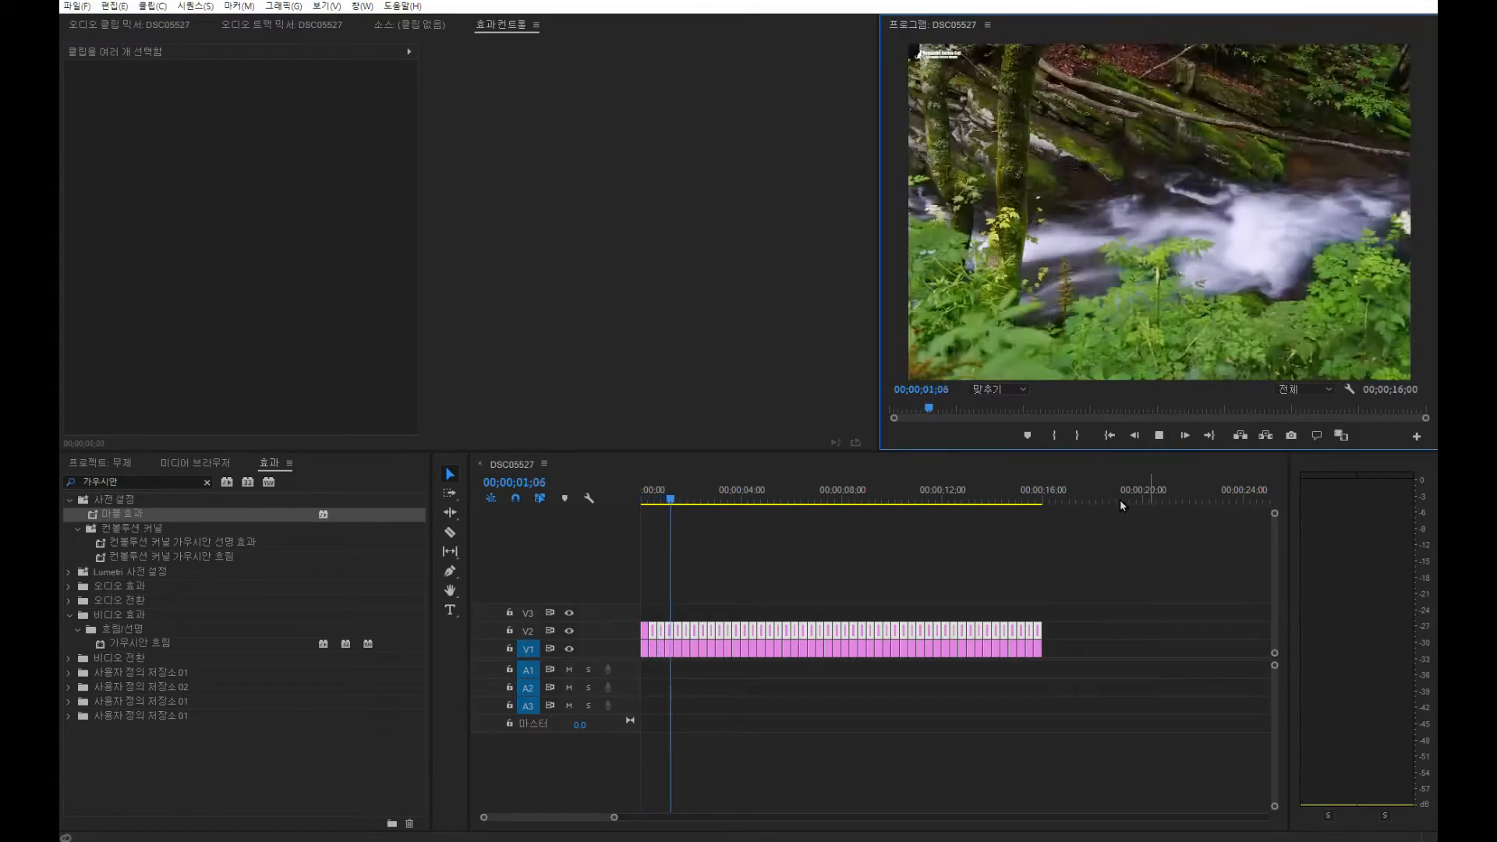
click(1159, 435)
drag(727, 506, 756, 504)
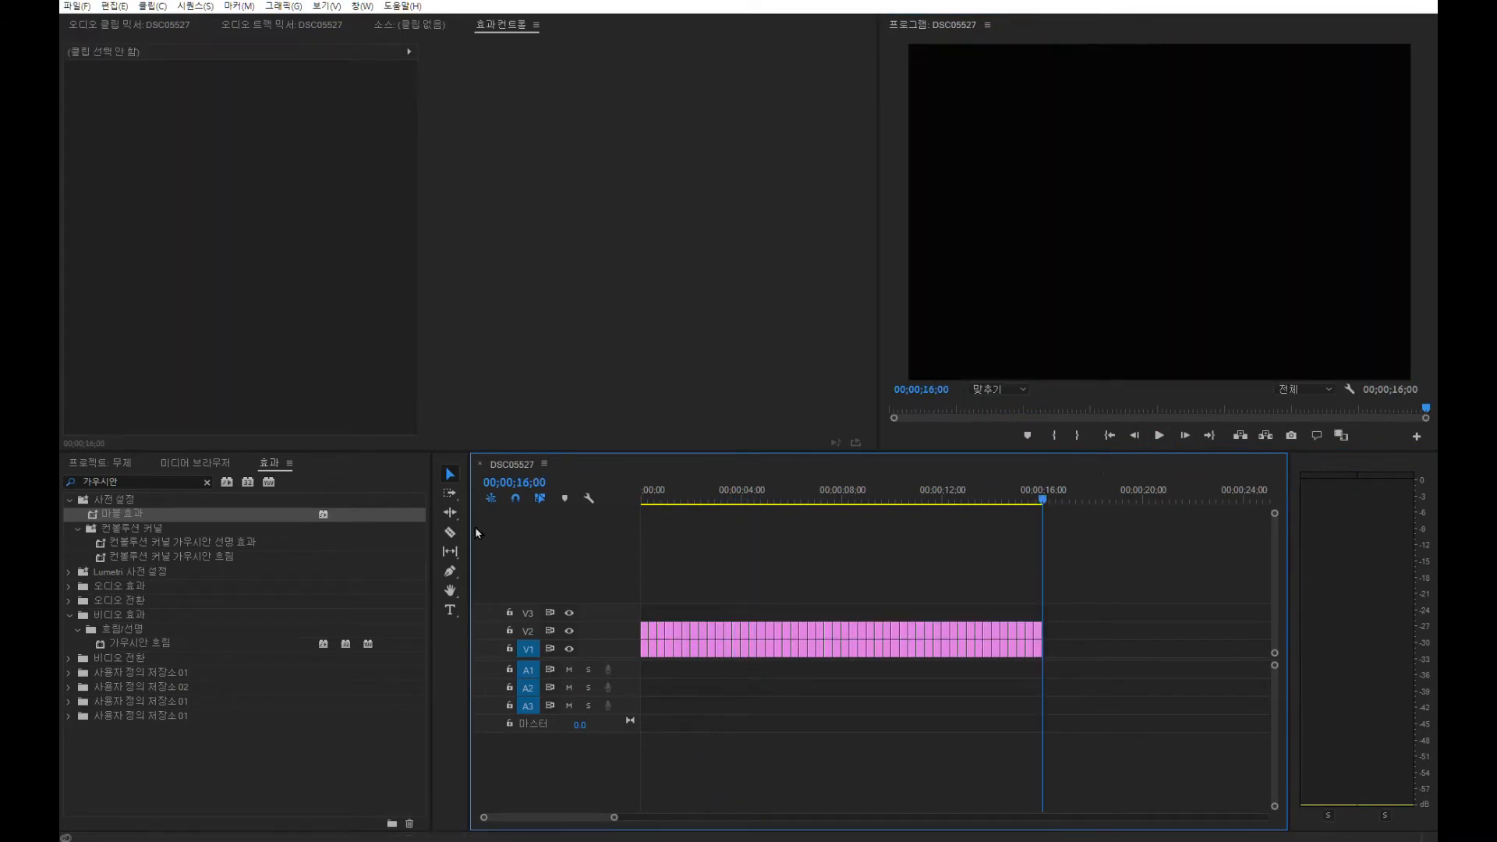
Nest all the clips on V1 and V2 into one sequence named 마블.
drag(1149, 567, 633, 706)
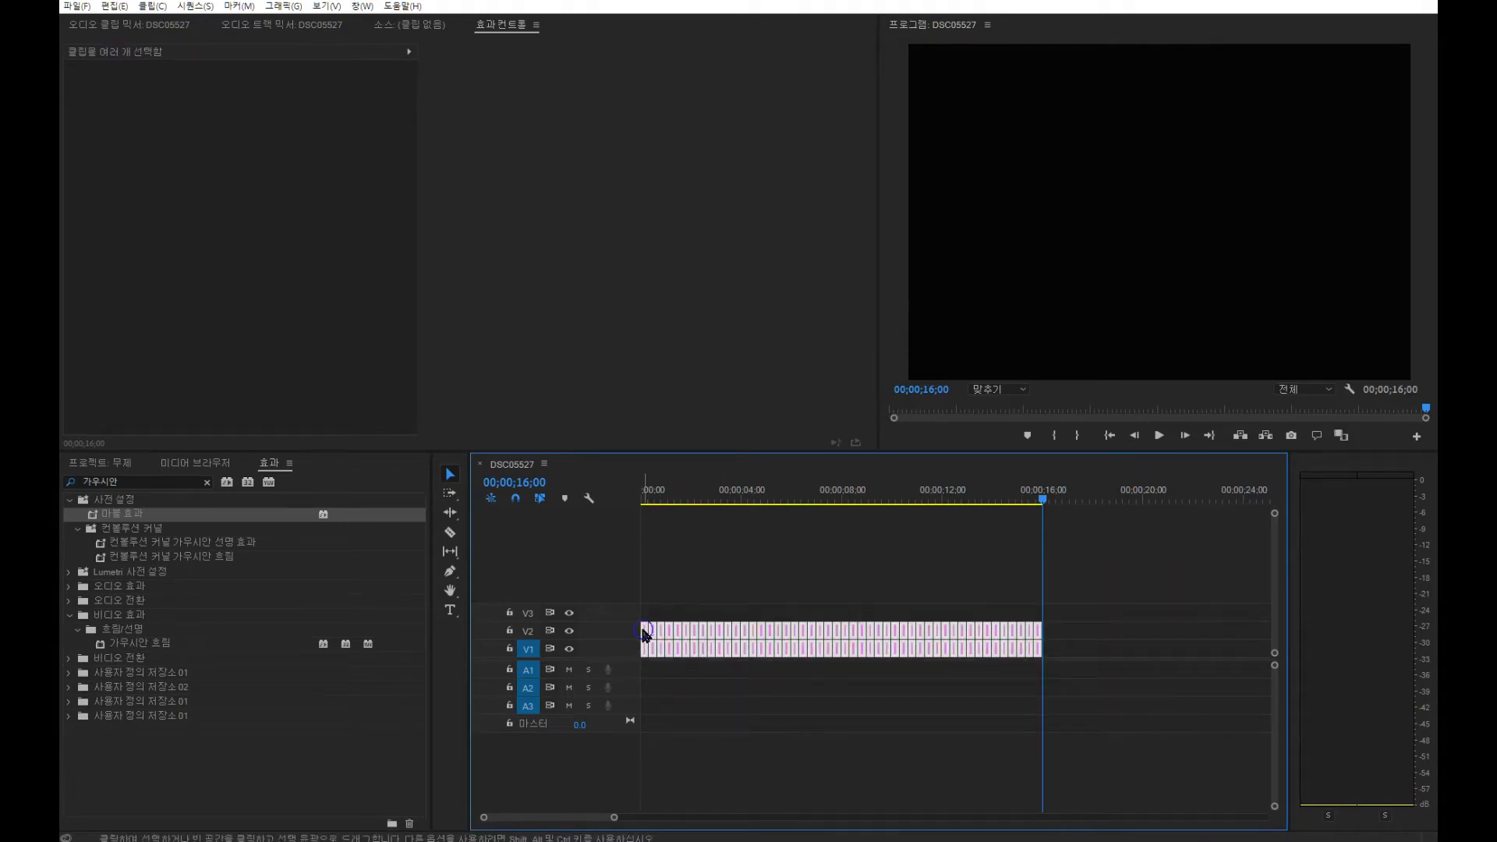
right_click(644, 634)
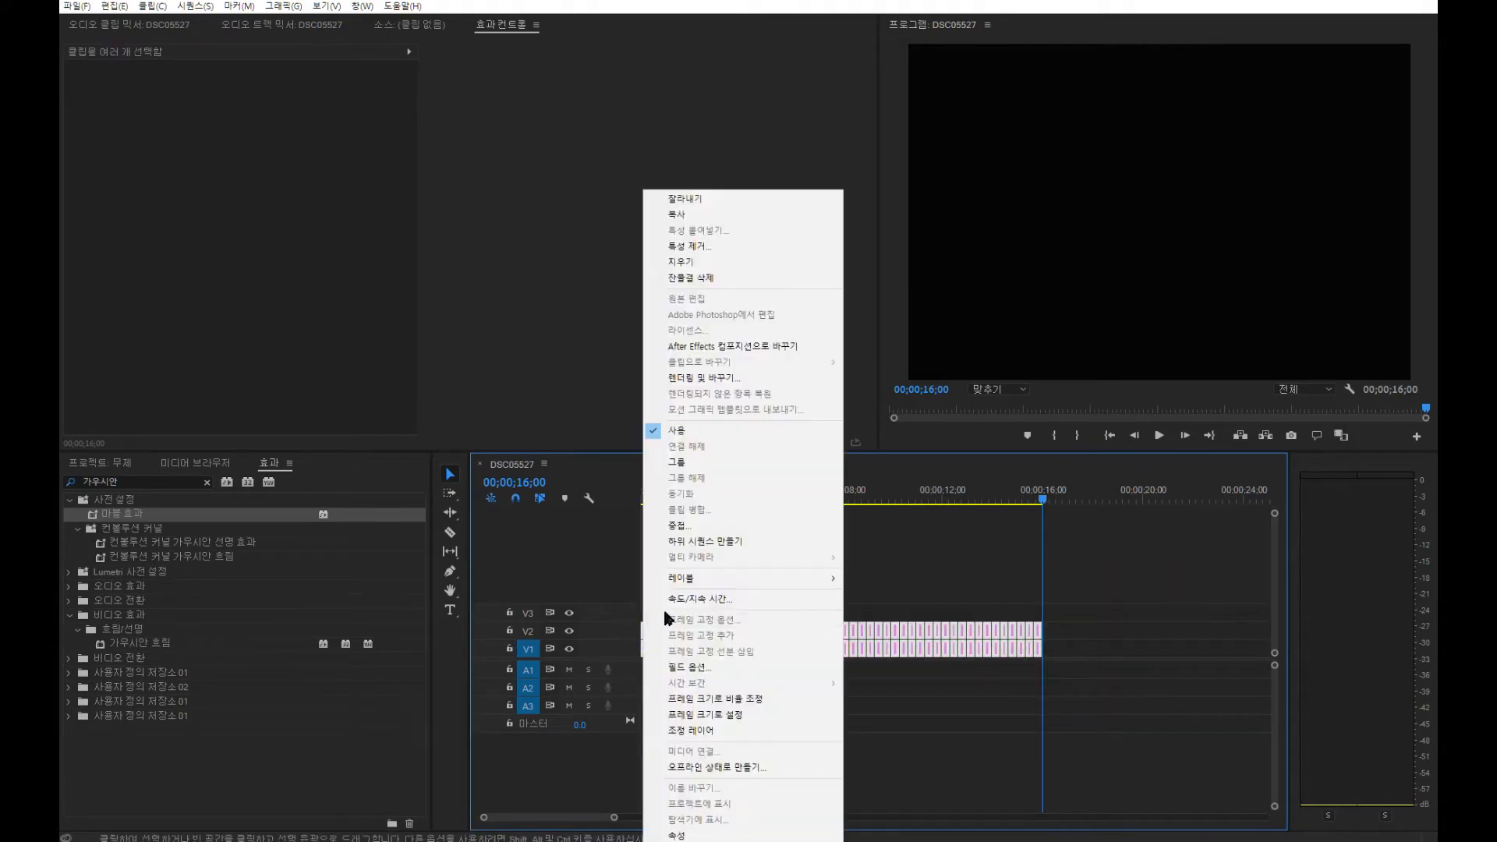
click(680, 528)
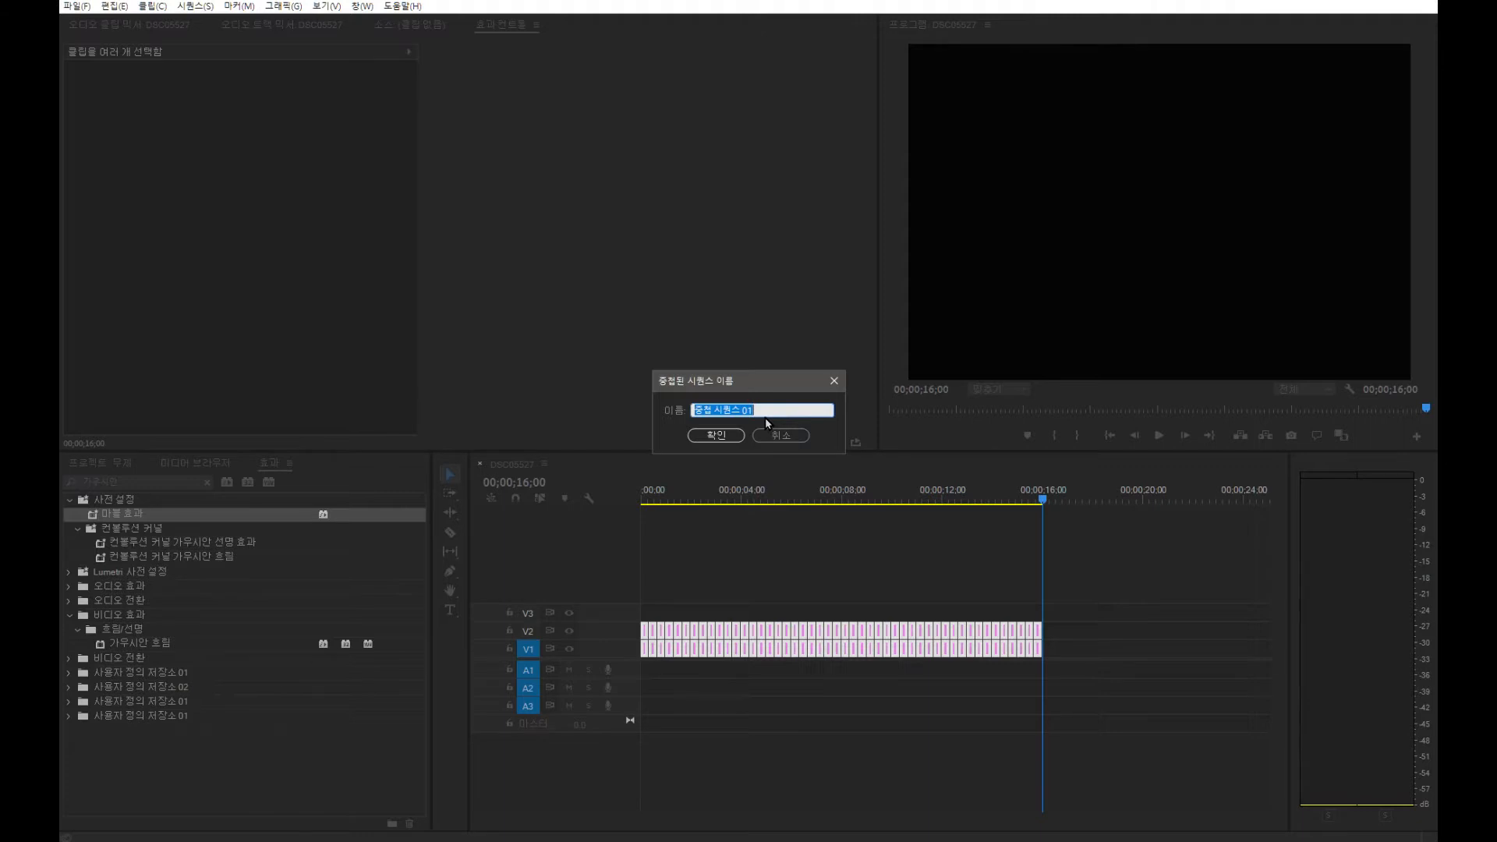
text(마블)
key(Return)
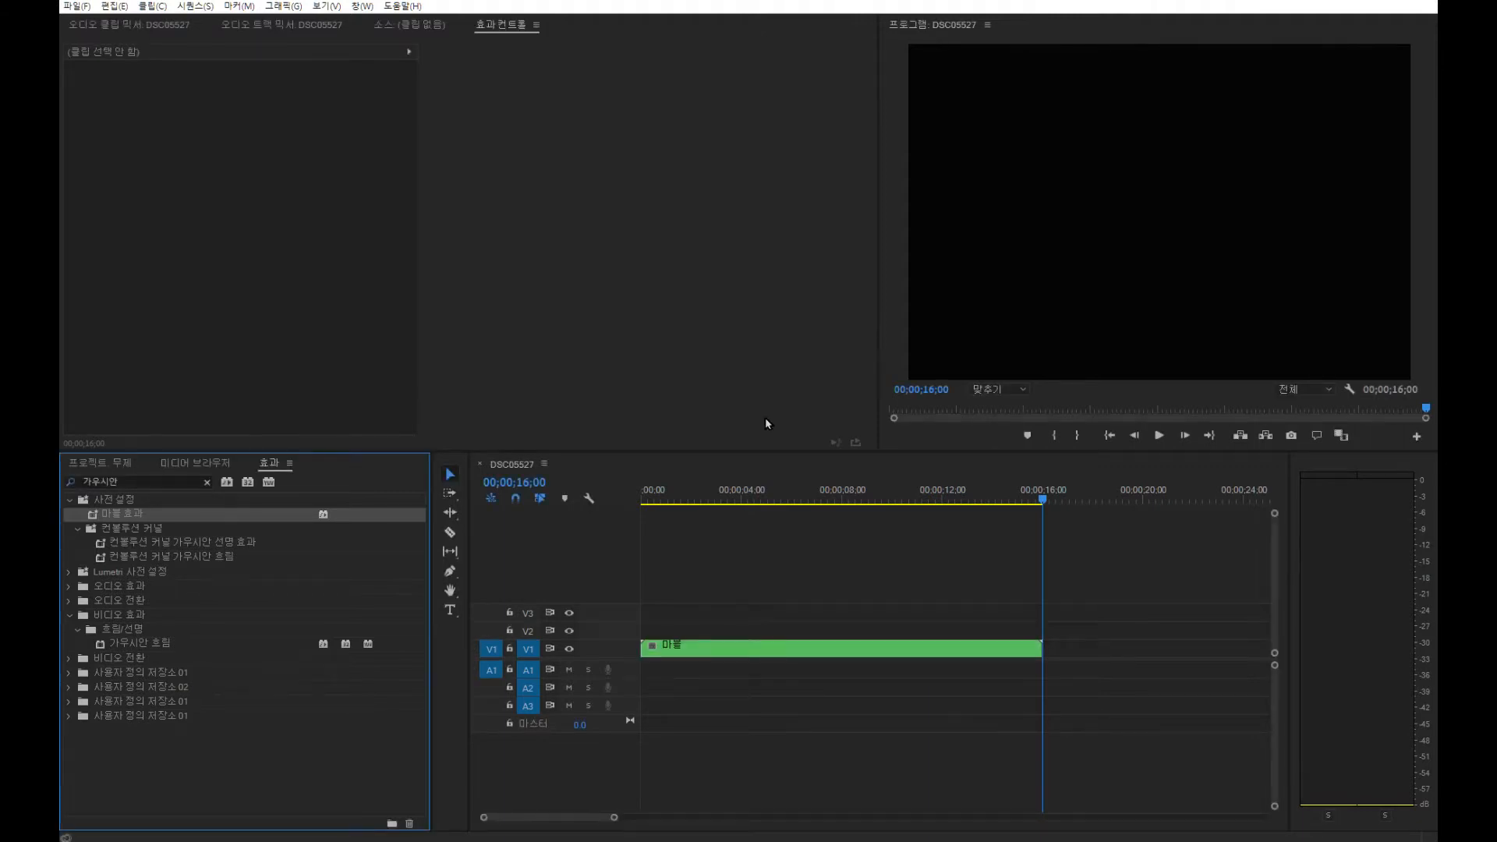
drag(1104, 560, 661, 730)
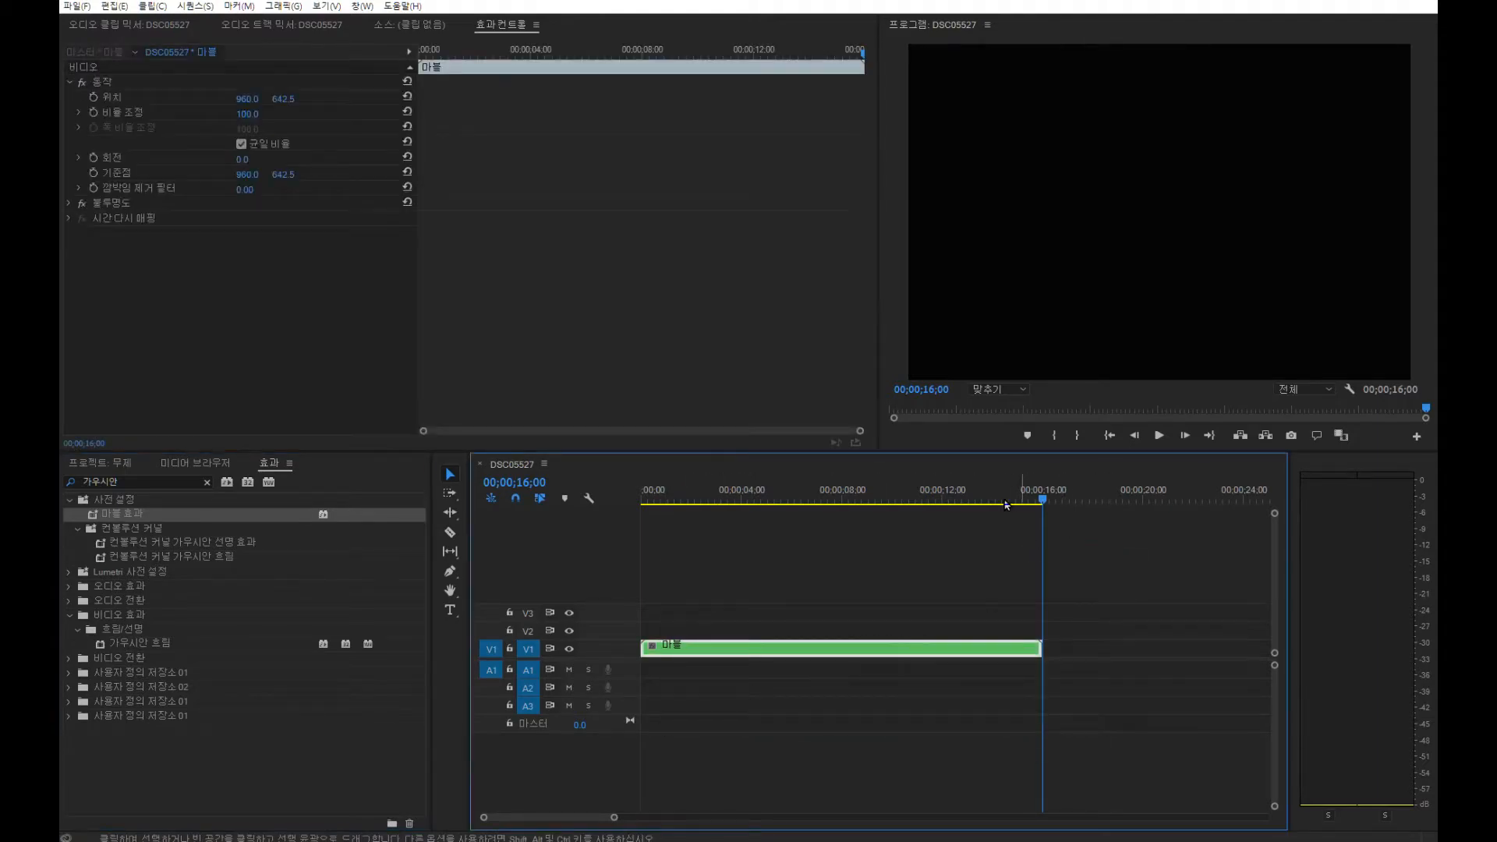
Preview the nested 마블 clip and split it at 00;00;09;23 with the Razor tool.
click(884, 503)
key(space)
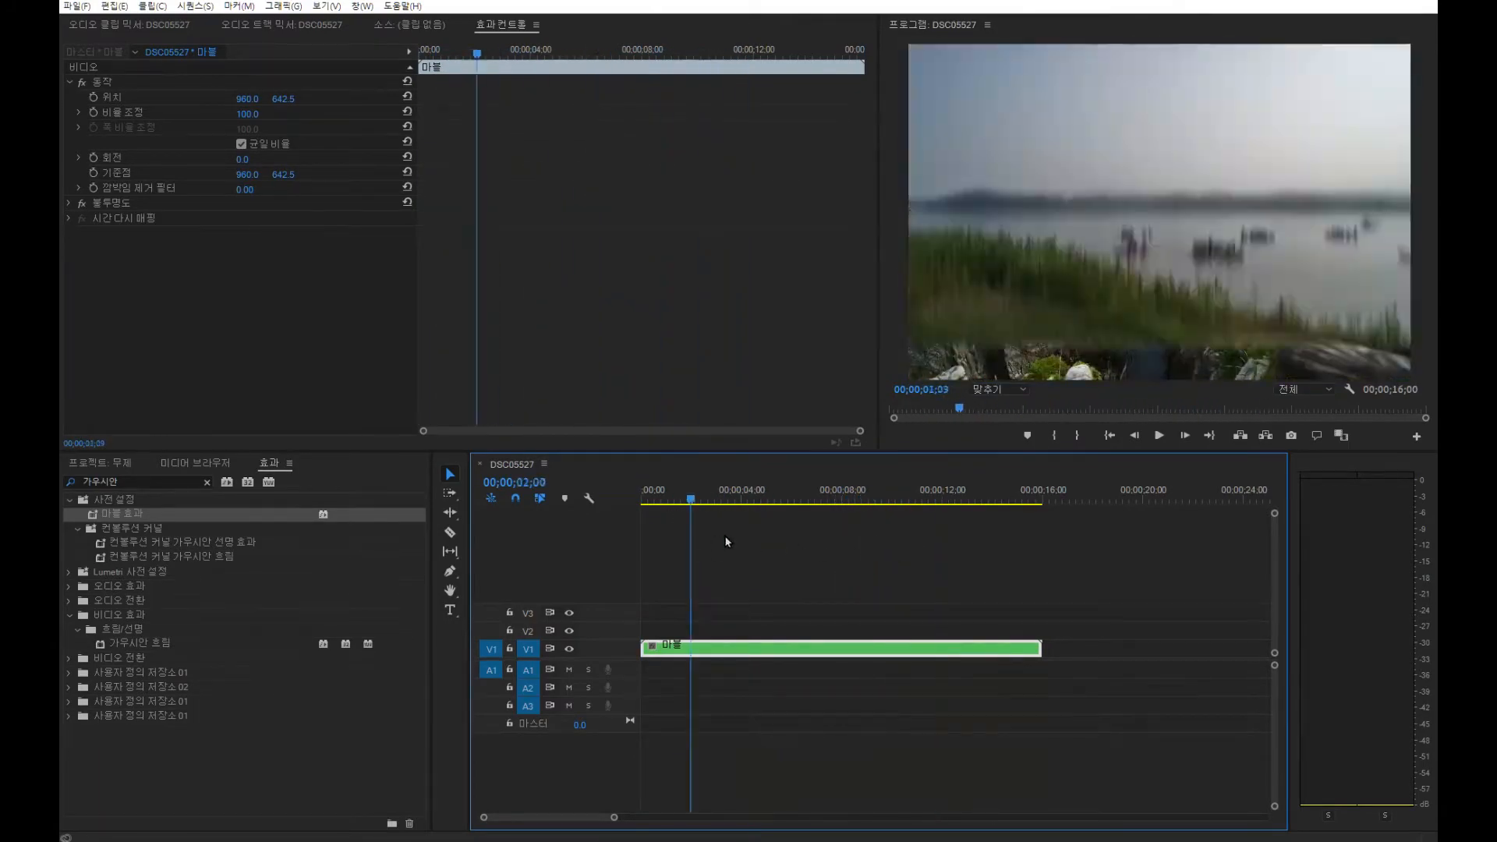
drag(889, 549, 888, 555)
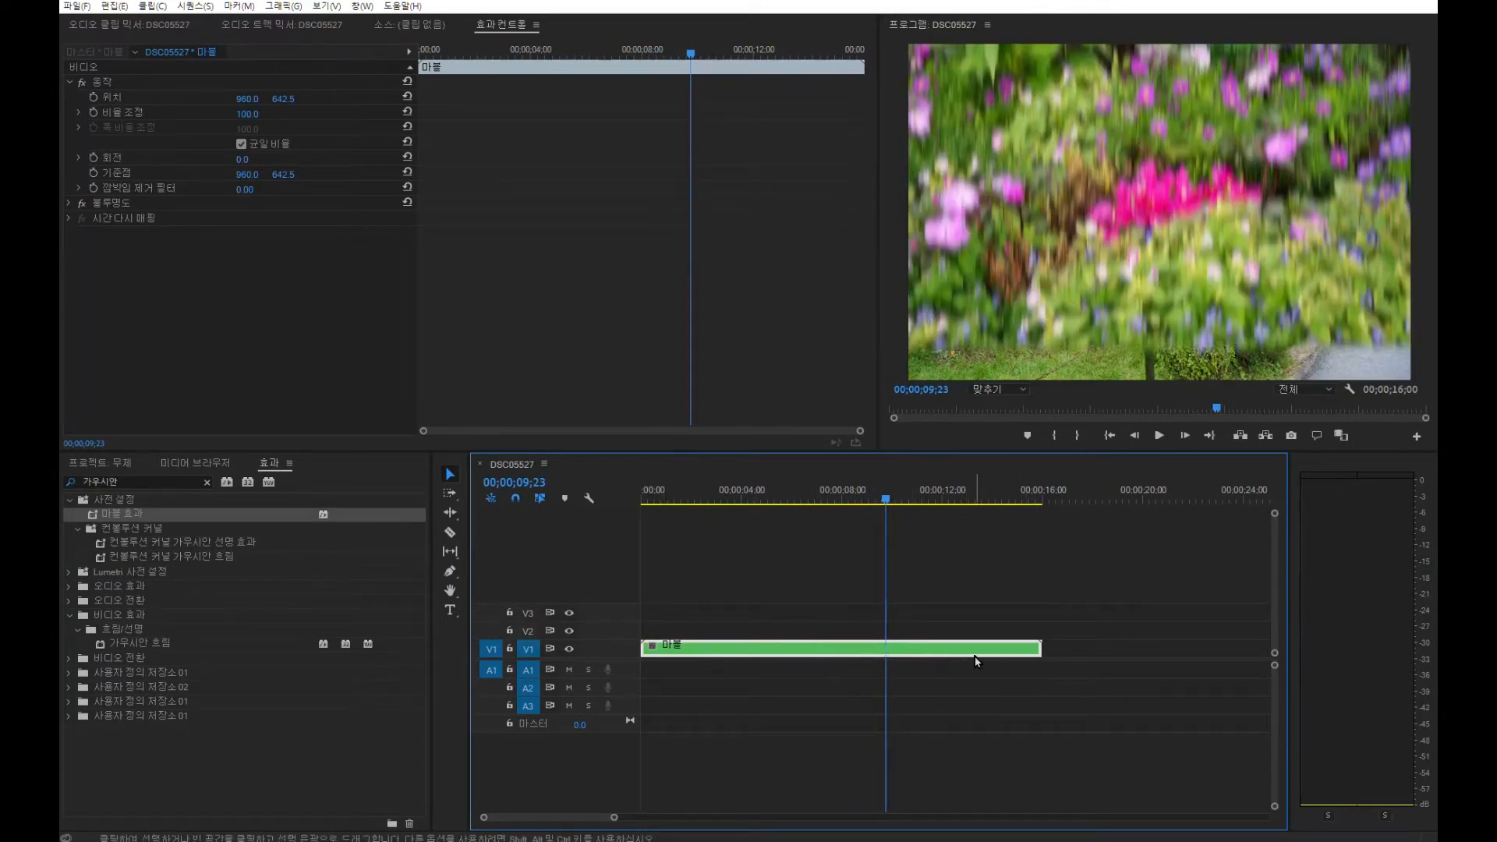
click(451, 533)
click(889, 648)
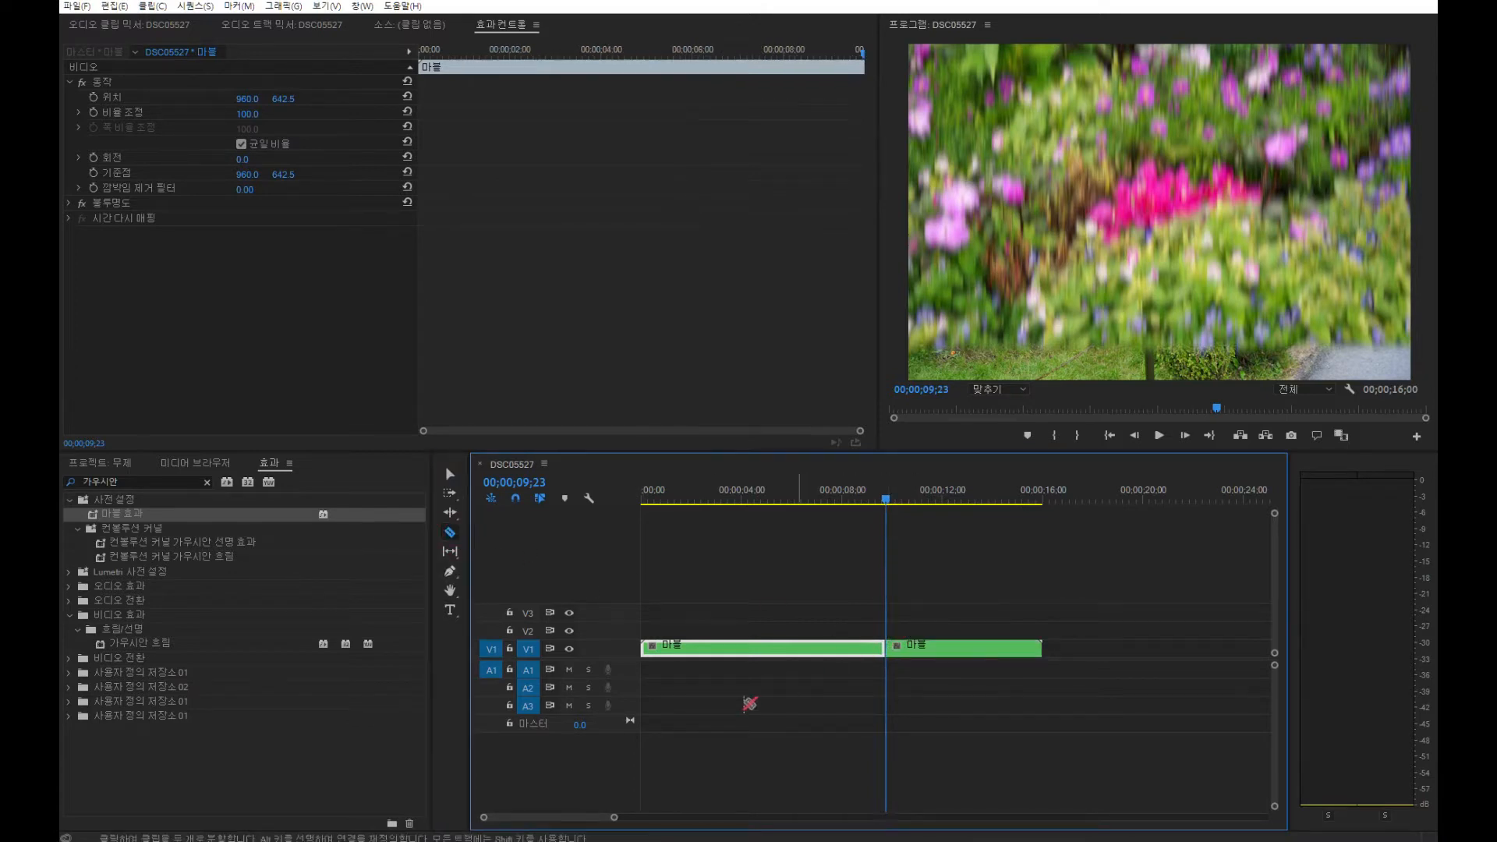
click(450, 474)
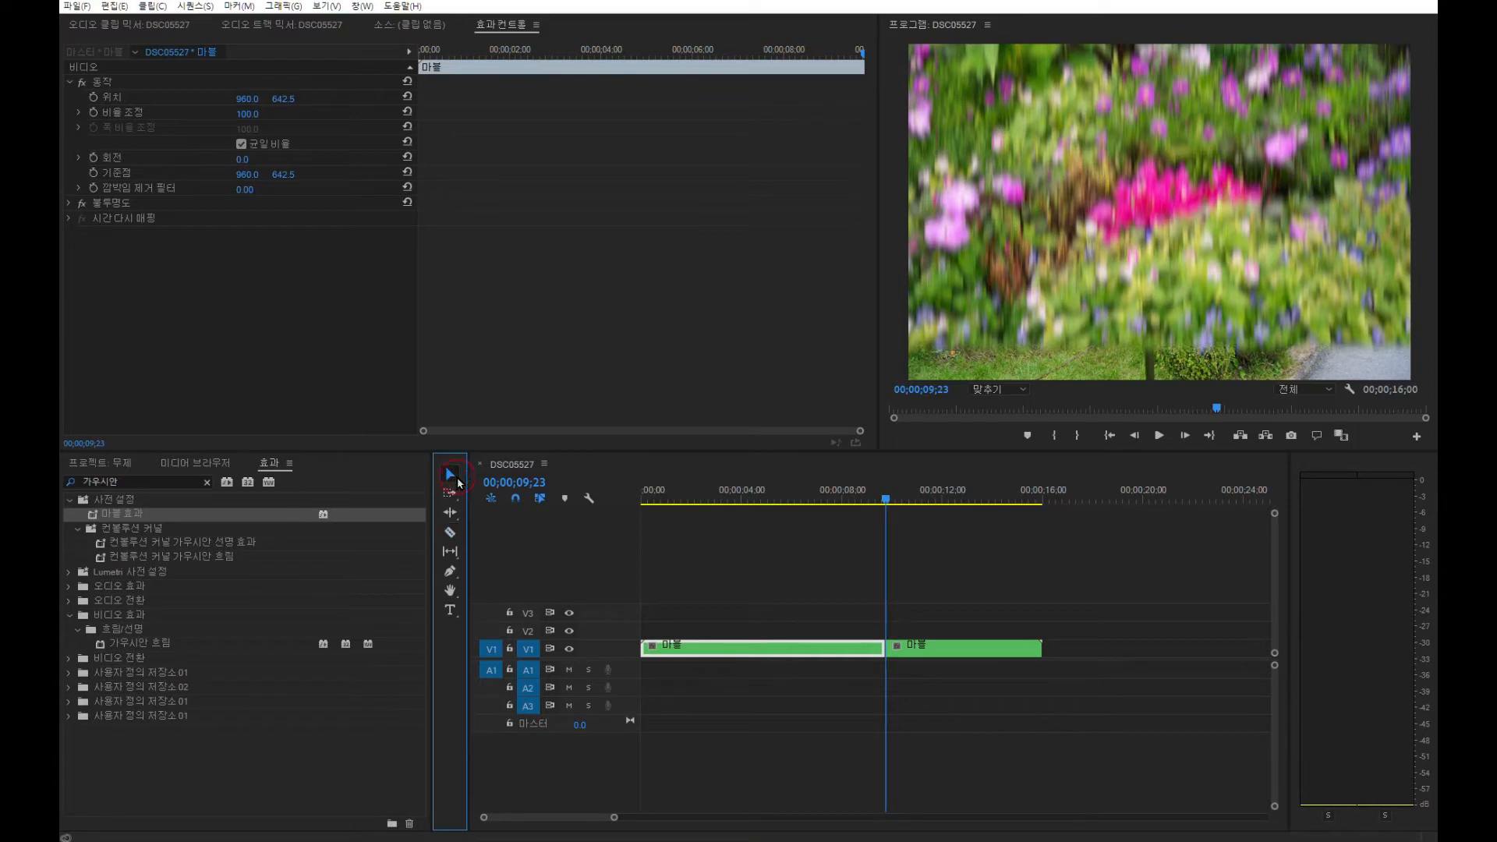
right_click(785, 653)
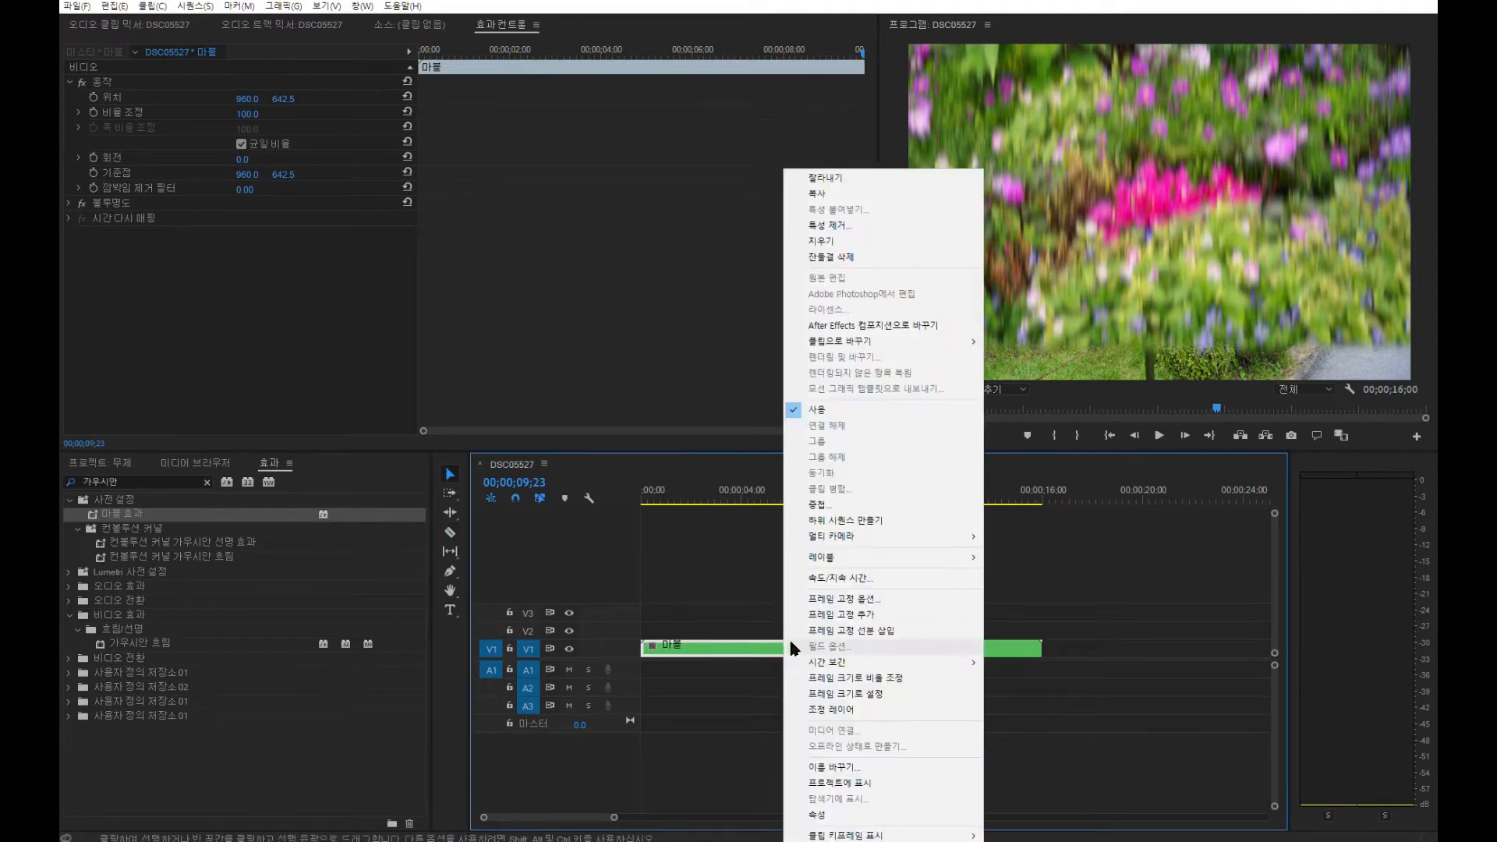
click(818, 578)
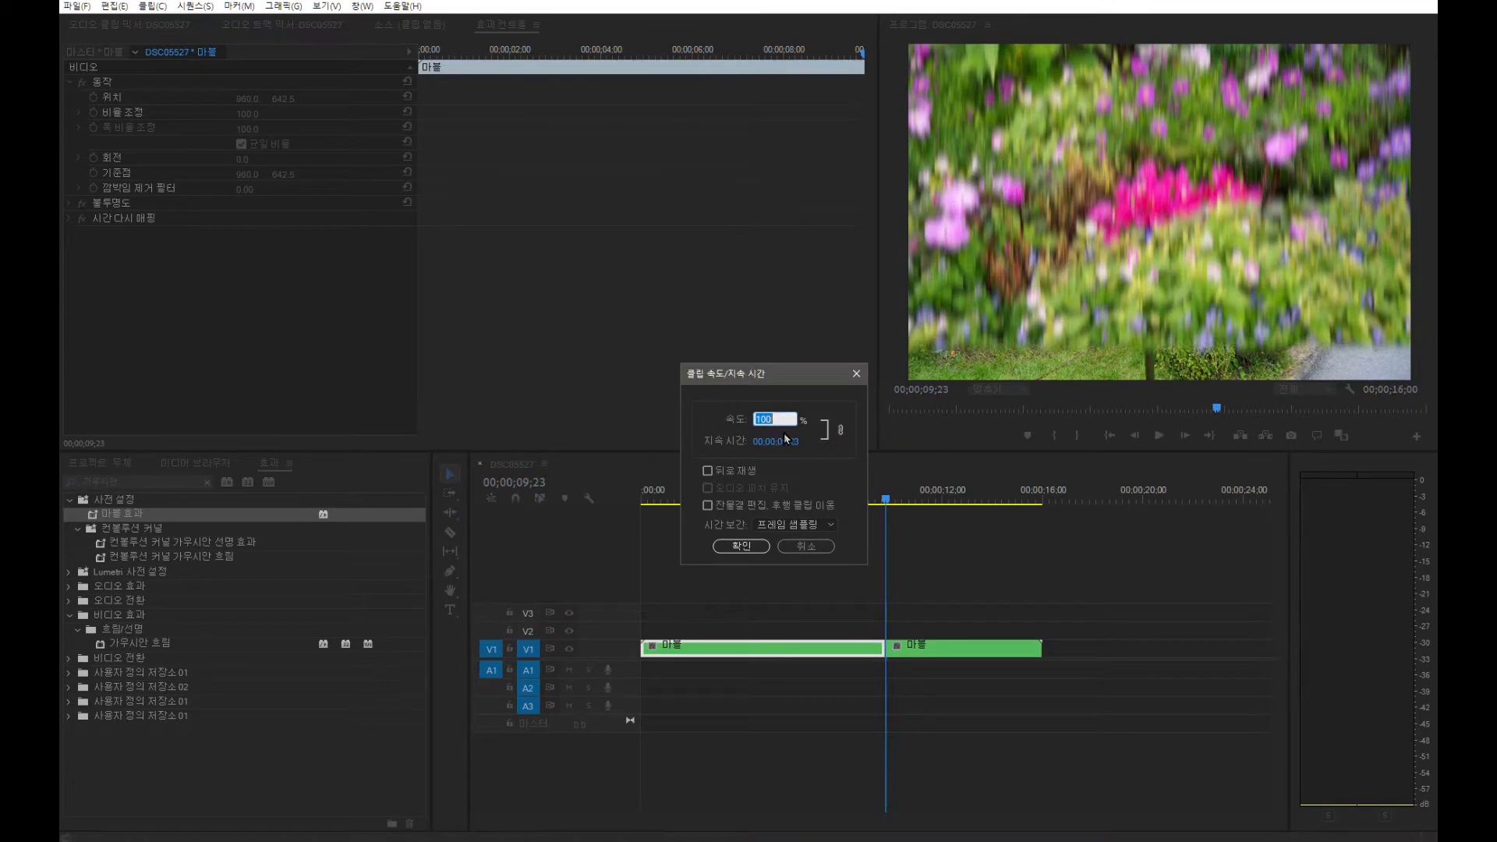
double_click(785, 421)
click(857, 375)
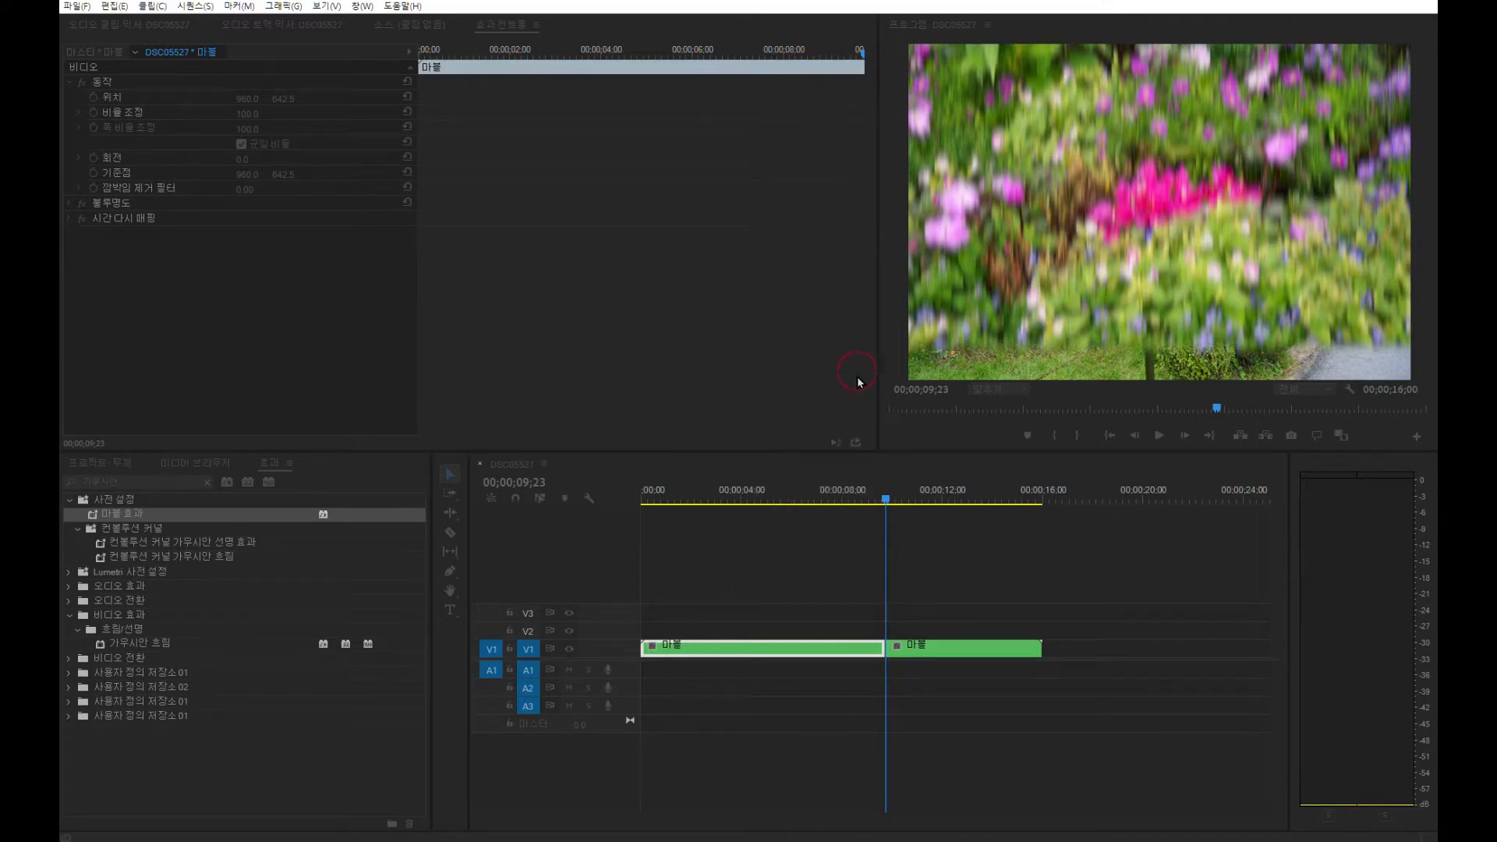
Play part of the first 마블 clip from 00;00;01;22 to judge its pace.
drag(887, 499, 684, 498)
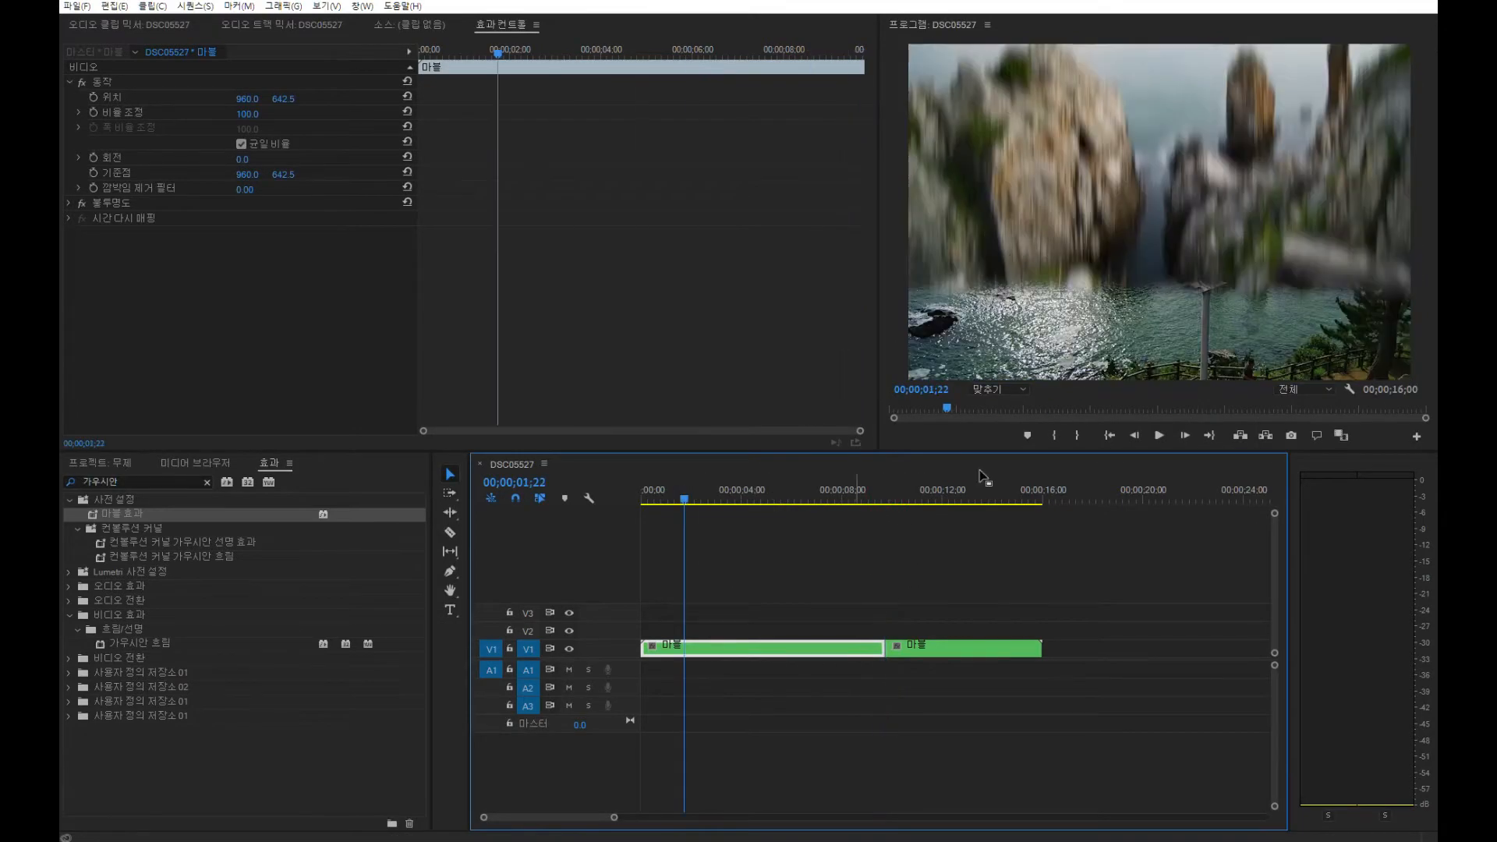
click(1162, 439)
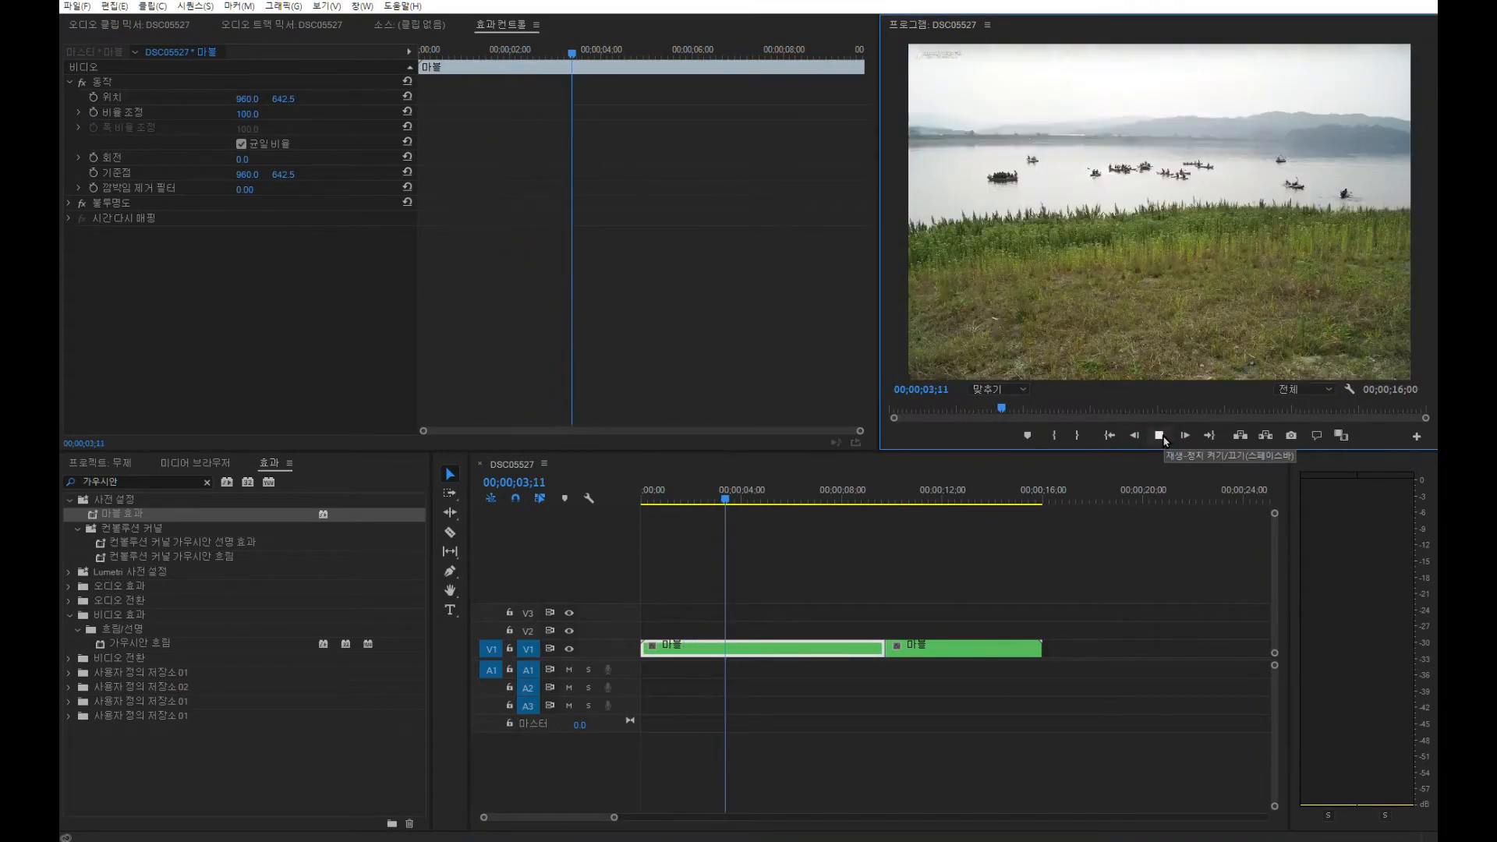
click(1160, 436)
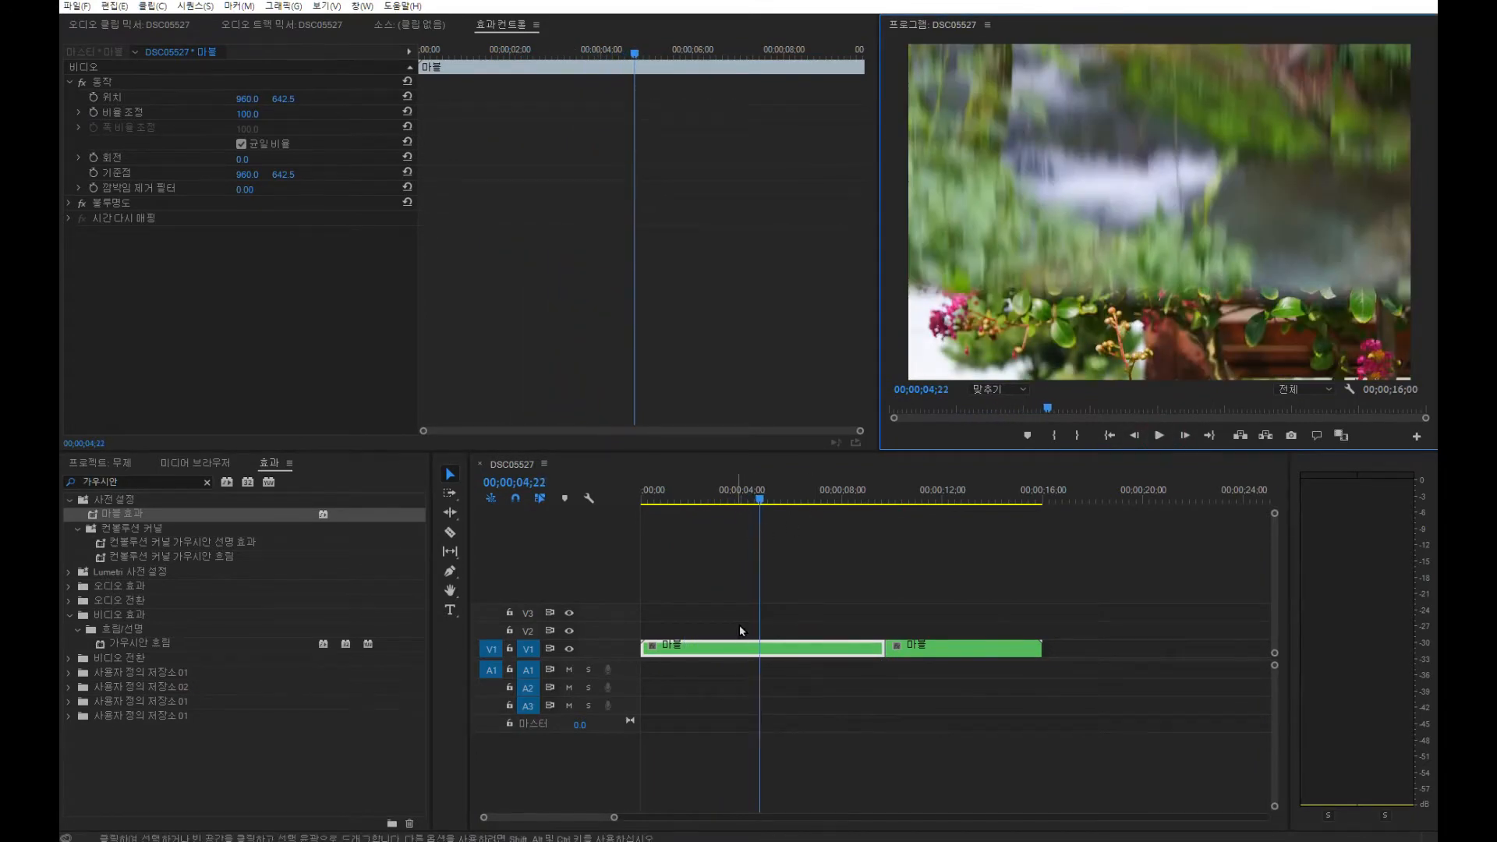
Try a 200% speed on the first 마블 clip without ripple editing, and undo it.
right_click(768, 651)
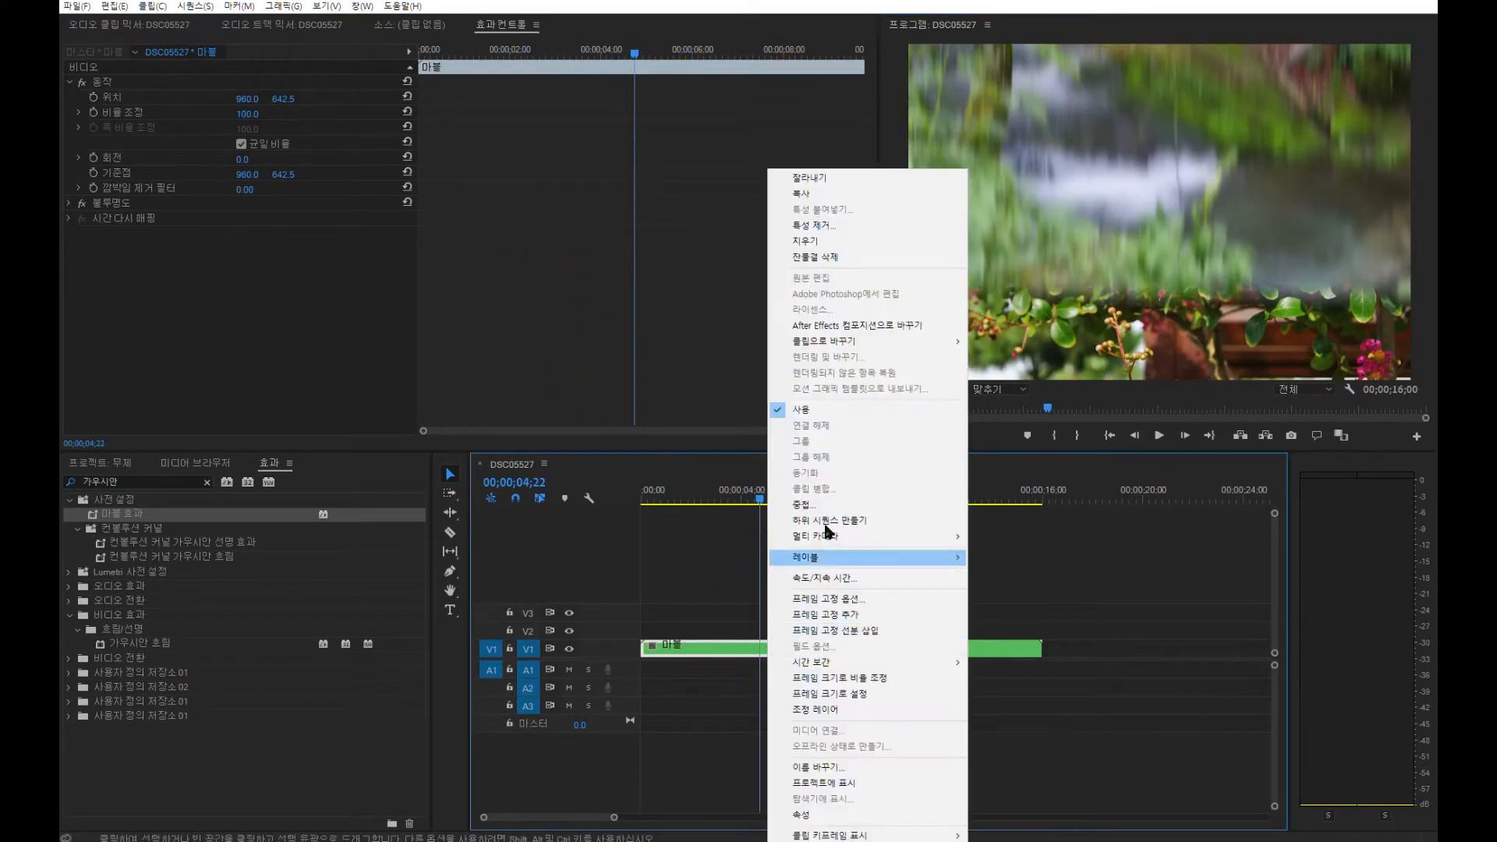
click(842, 578)
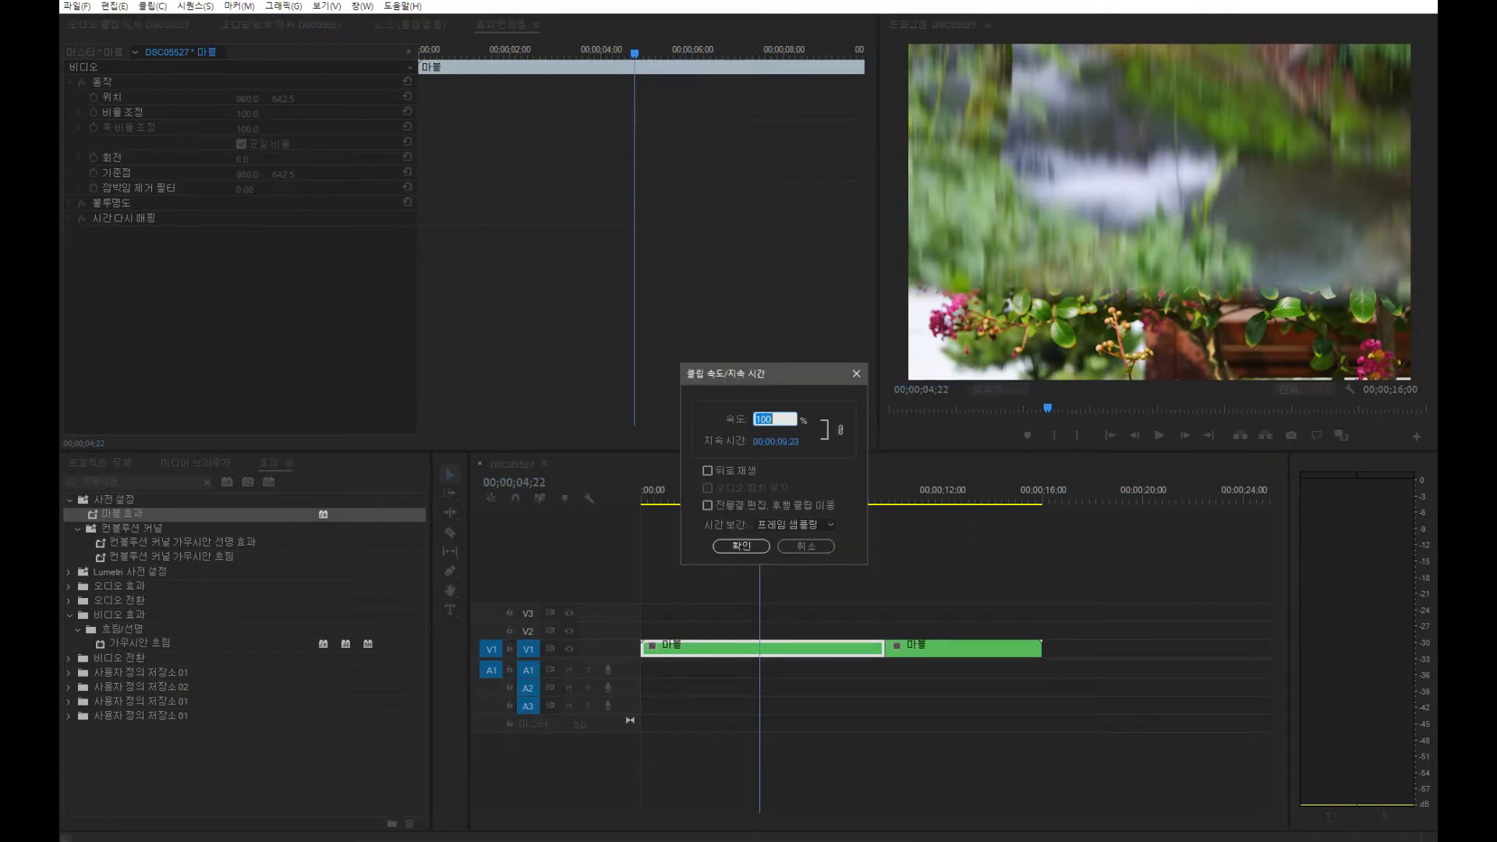
click(741, 546)
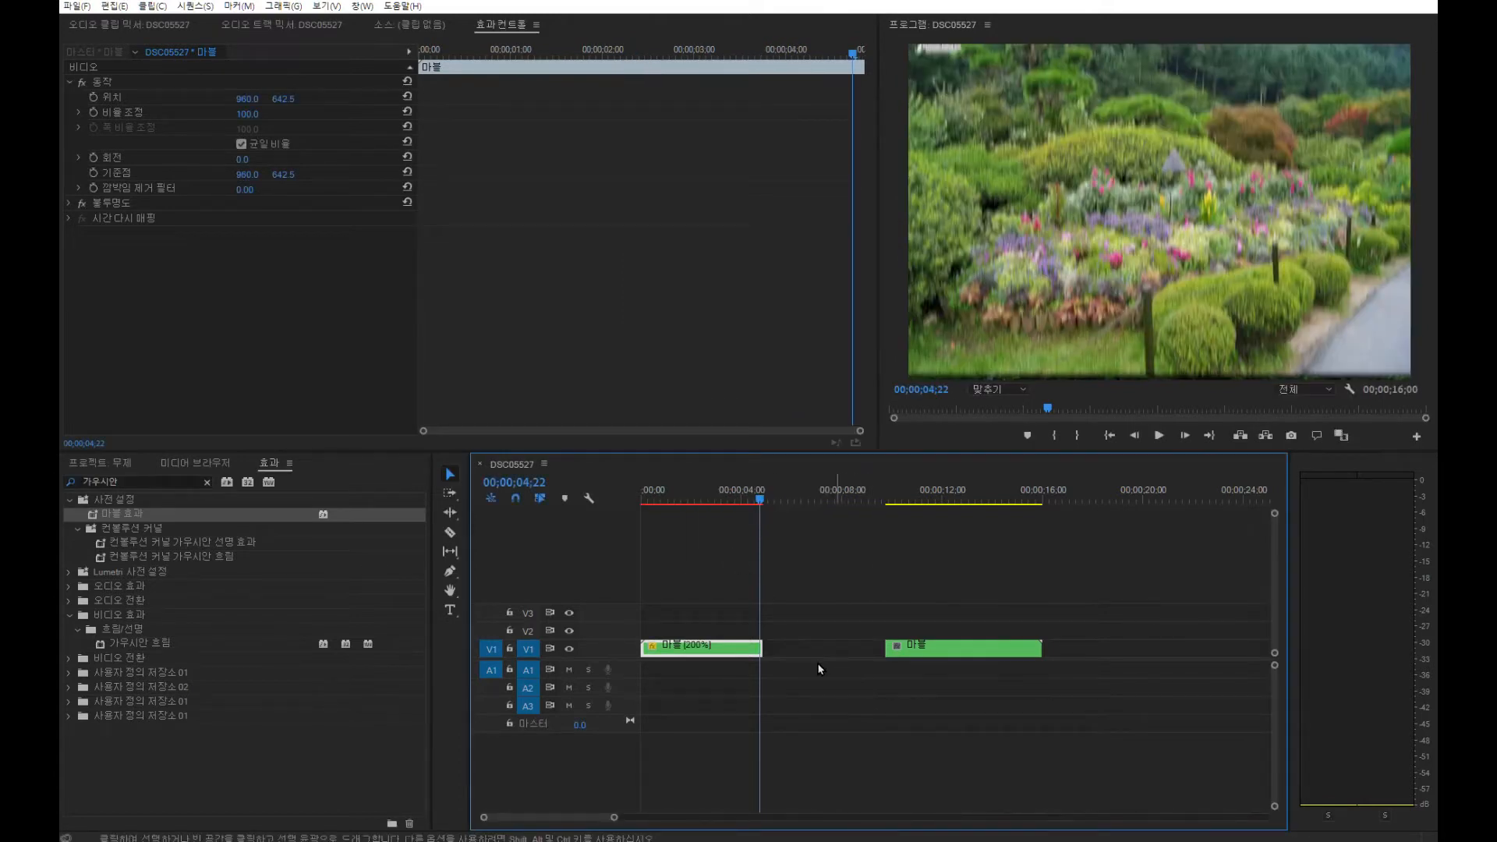
mouse_move(948, 655)
mouse_down()
mouse_move(851, 649)
mouse_move(922, 650)
mouse_up()
click(899, 696)
key(ctrl+z)
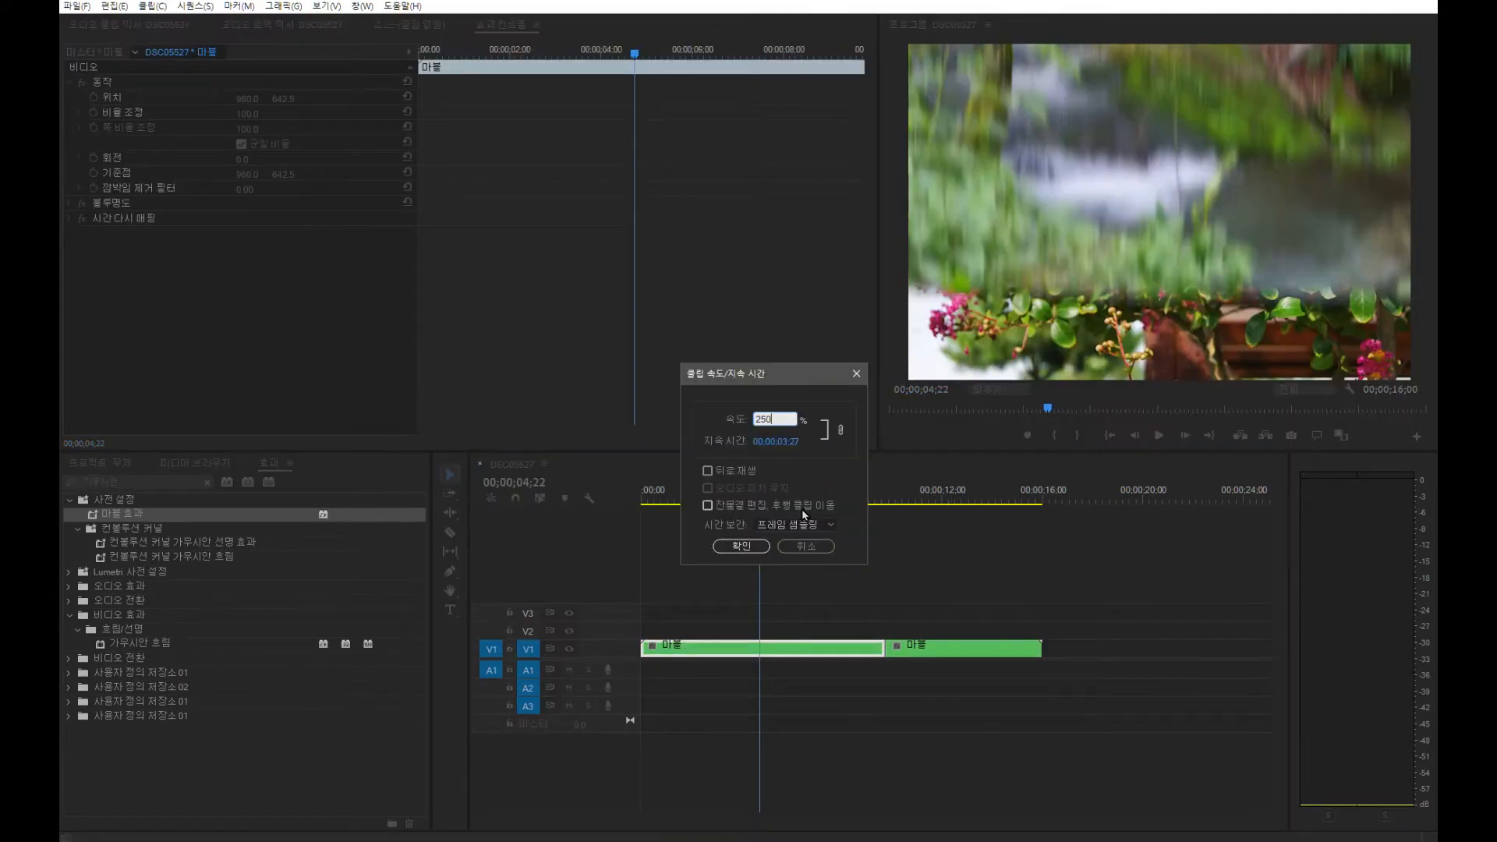
Set the first 마블 clip's speed to 250% with ripple edit (잔물결 편집) enabled and preview it from the start.
click(707, 505)
click(741, 545)
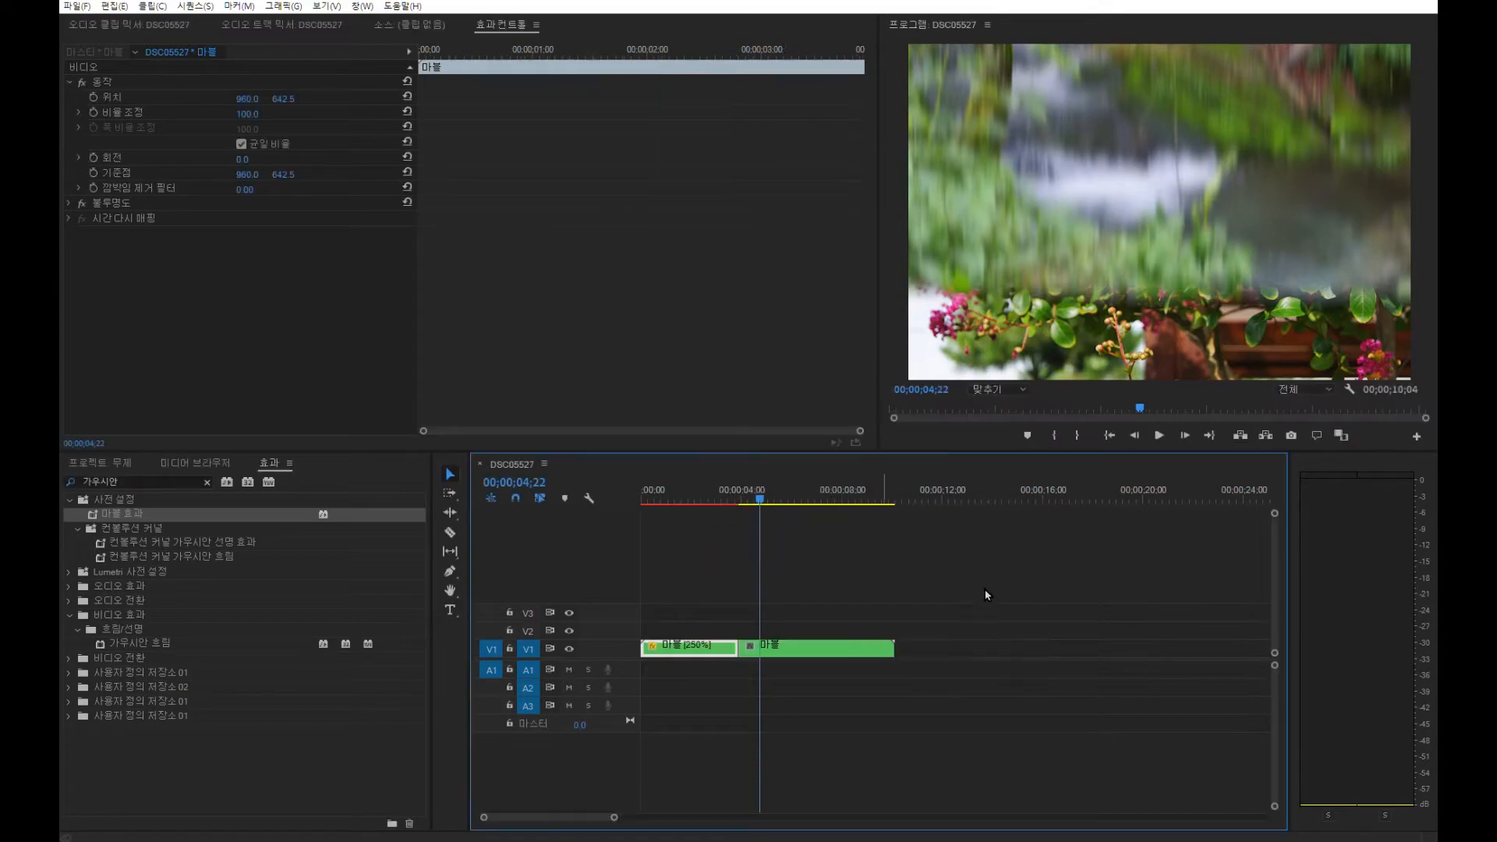
drag(695, 499, 639, 497)
key(space)
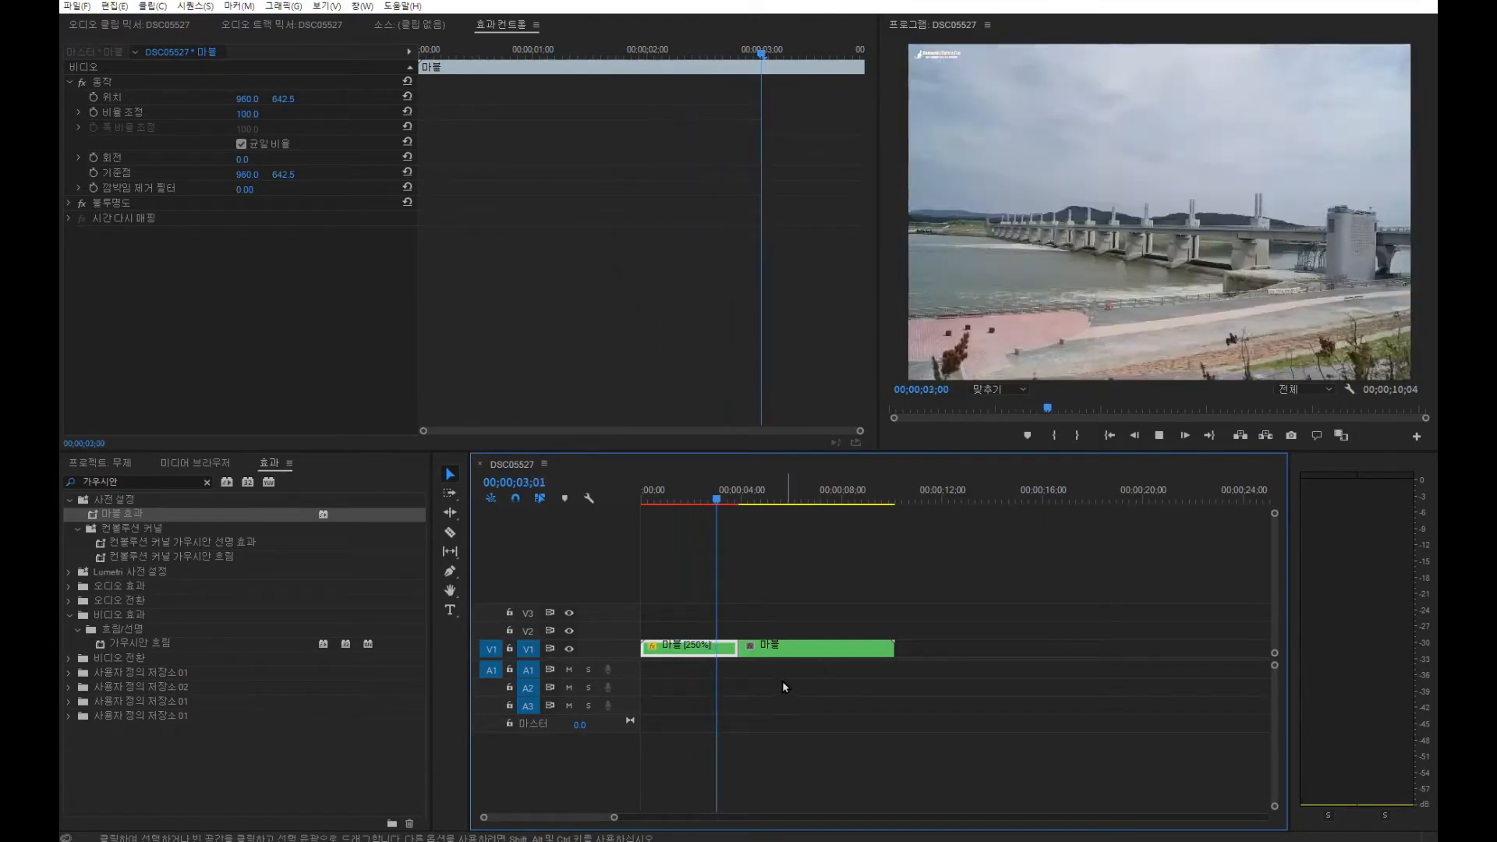
key(space)
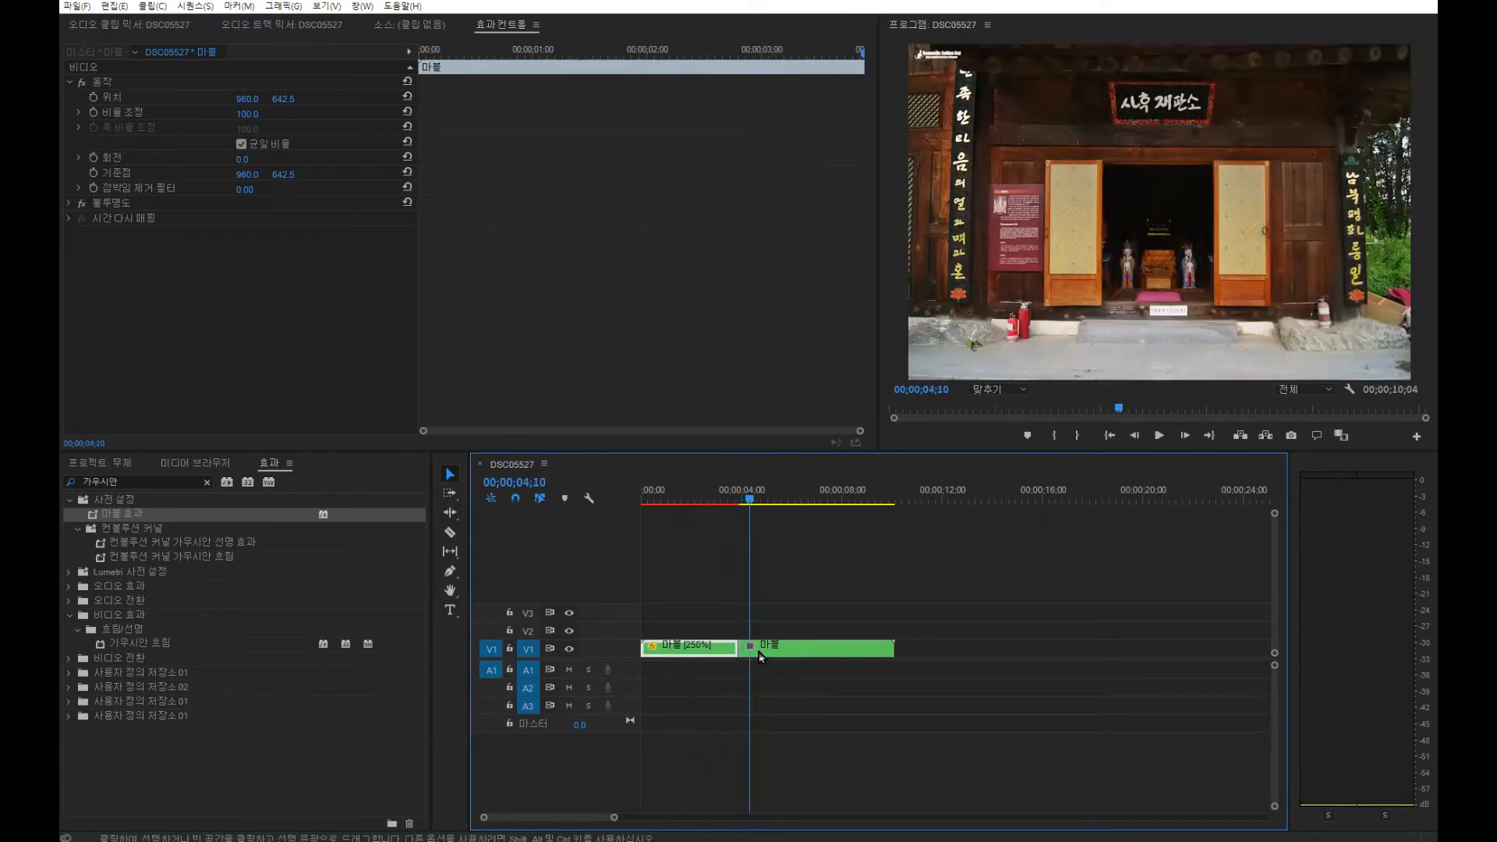
Set the second 마블 clip's speed to 350% with ripple edit enabled and play the sequence from the start.
right_click(777, 646)
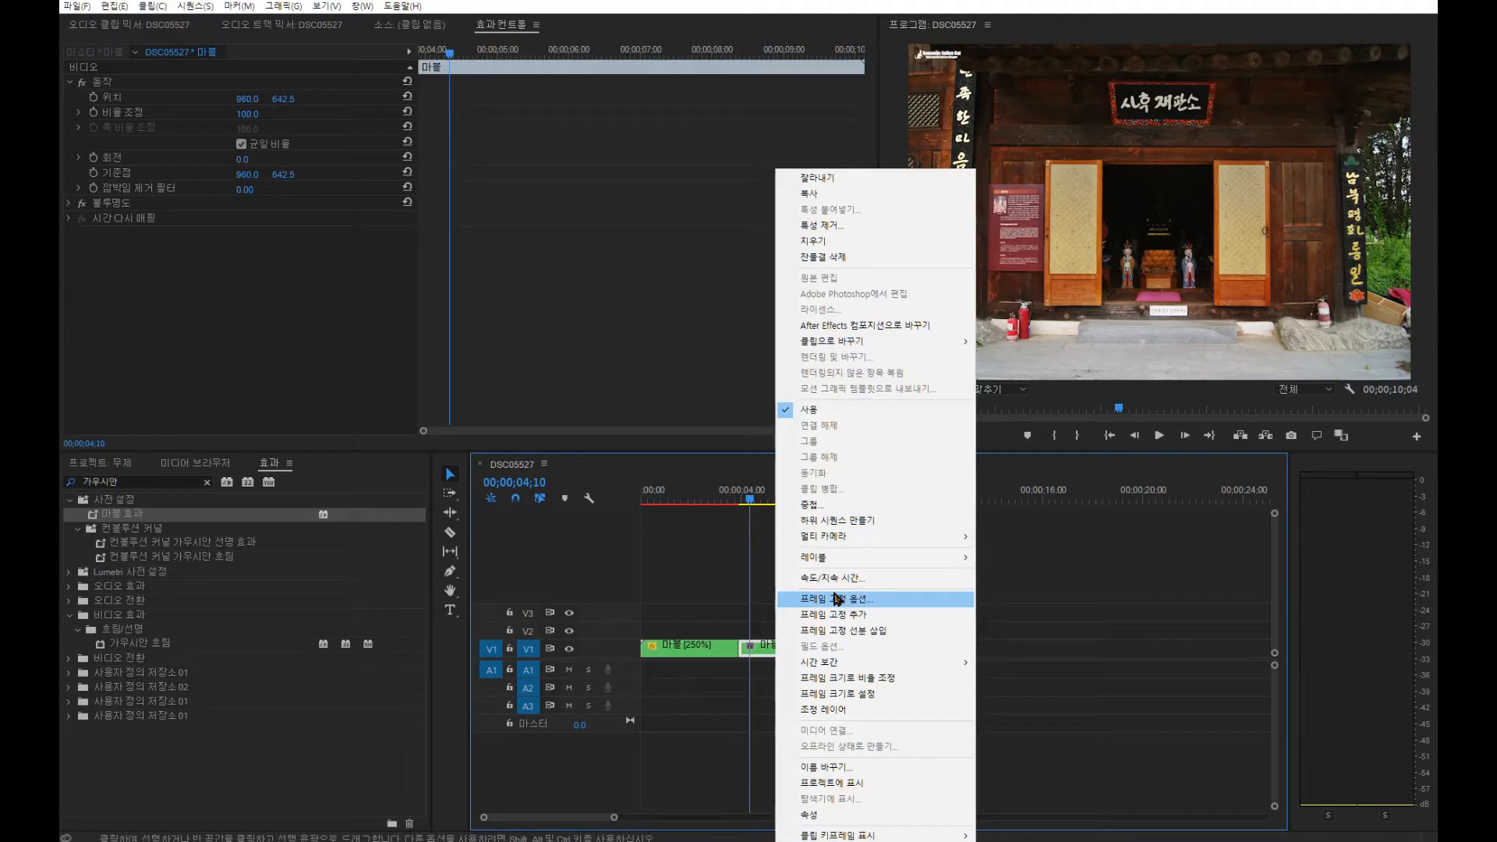
click(826, 578)
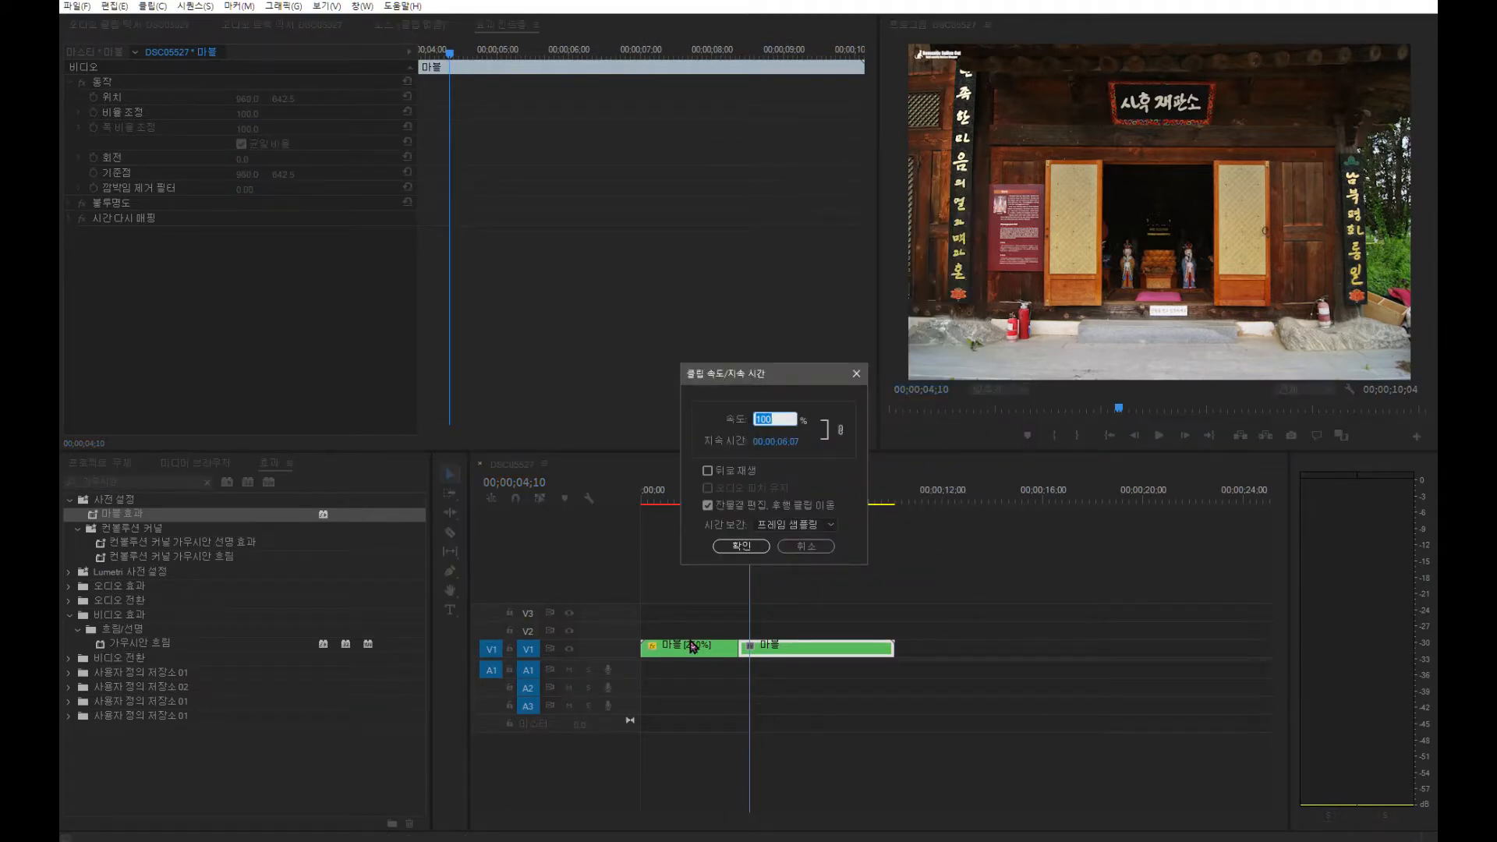
text(350)
key(Return)
drag(655, 493, 585, 493)
key(space)
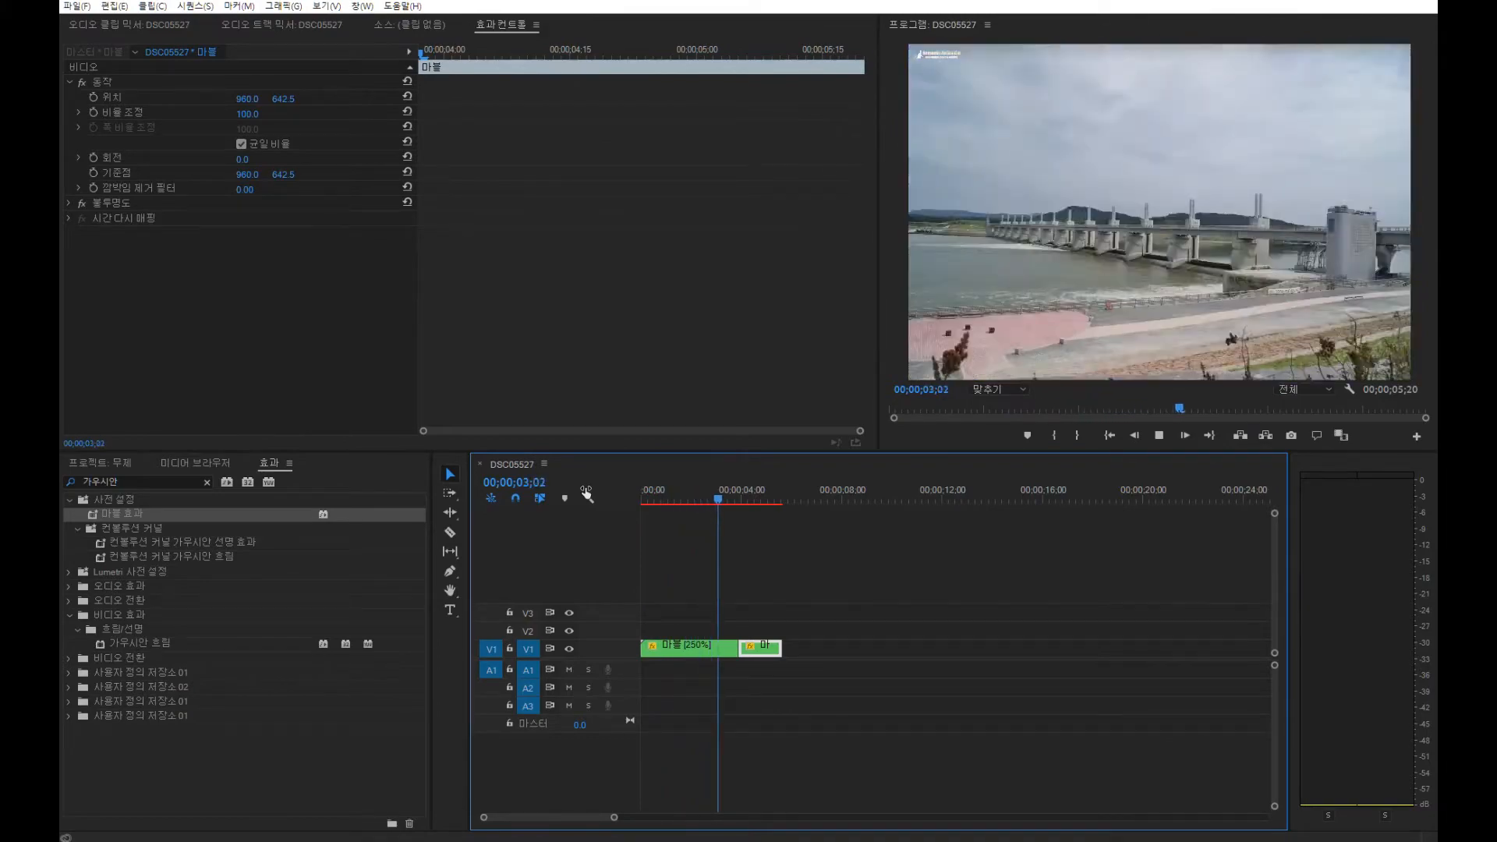
key(space)
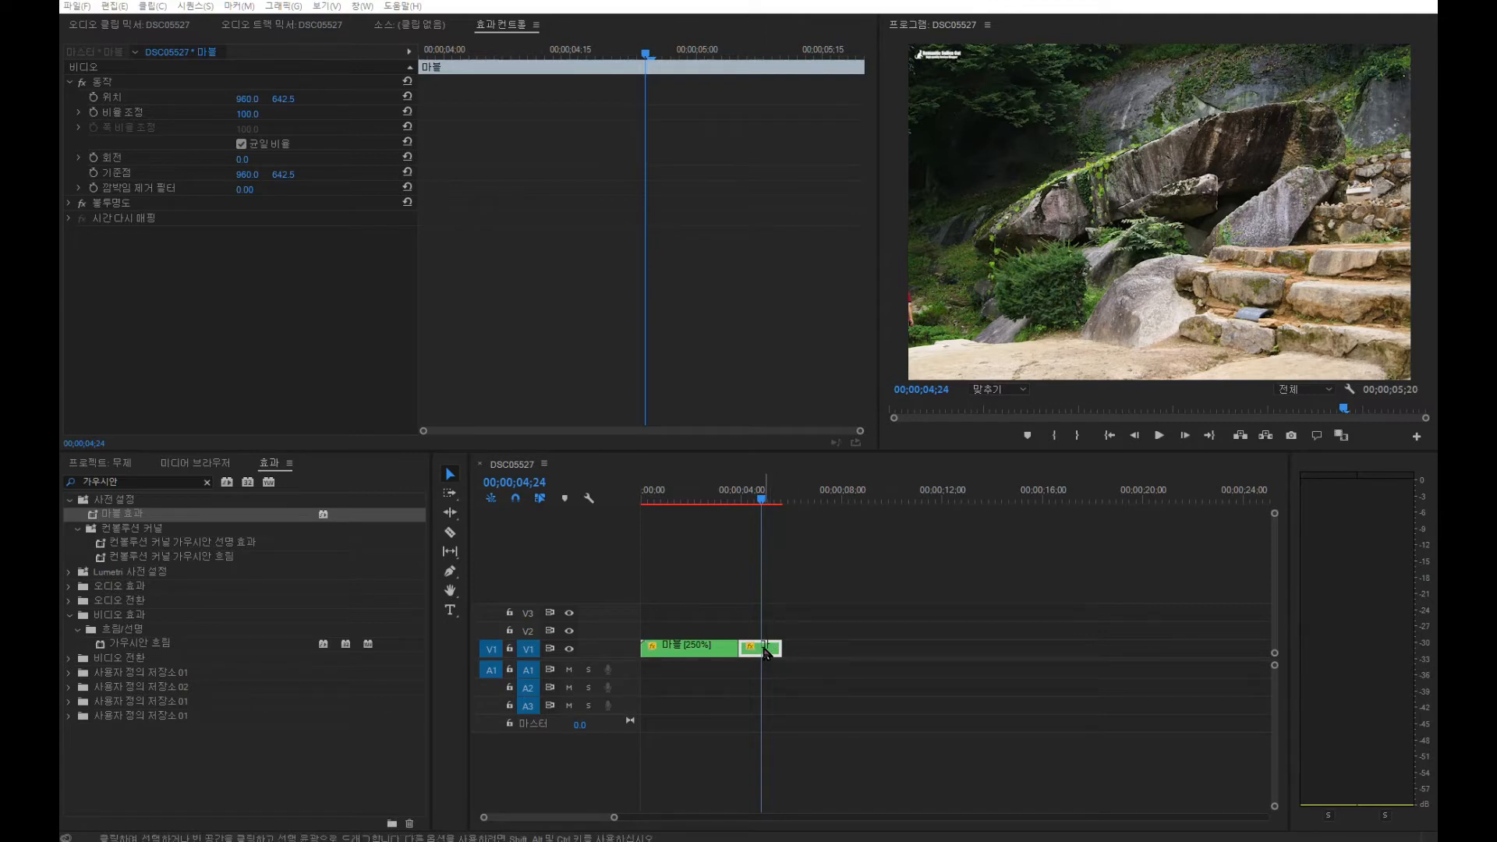
Duplicate the second 마블 clip five times, placing the copies end to end on V1.
click(770, 652)
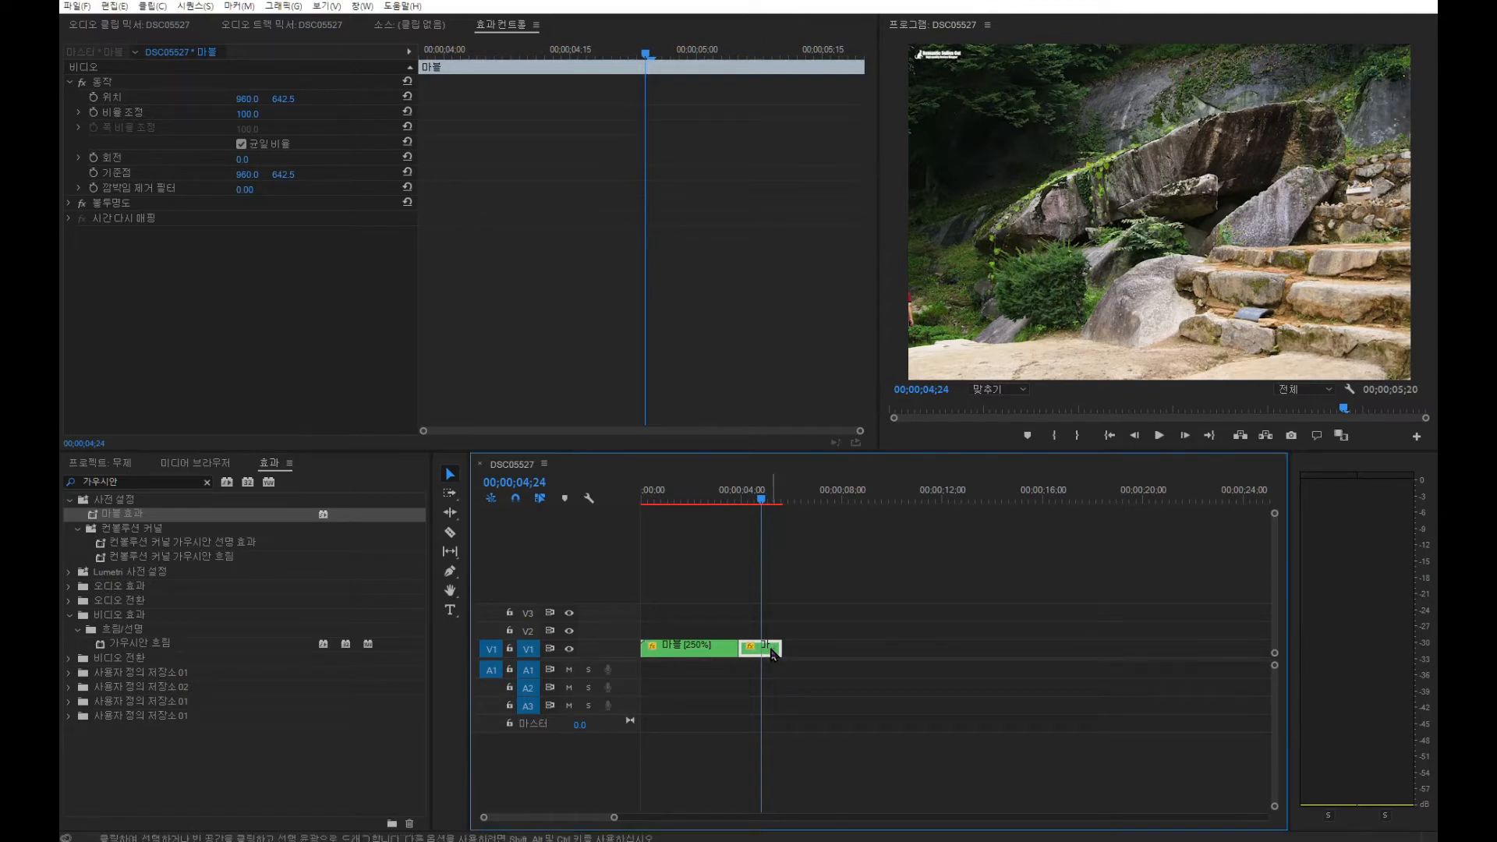
drag(771, 652, 950, 664)
drag(764, 654, 992, 663)
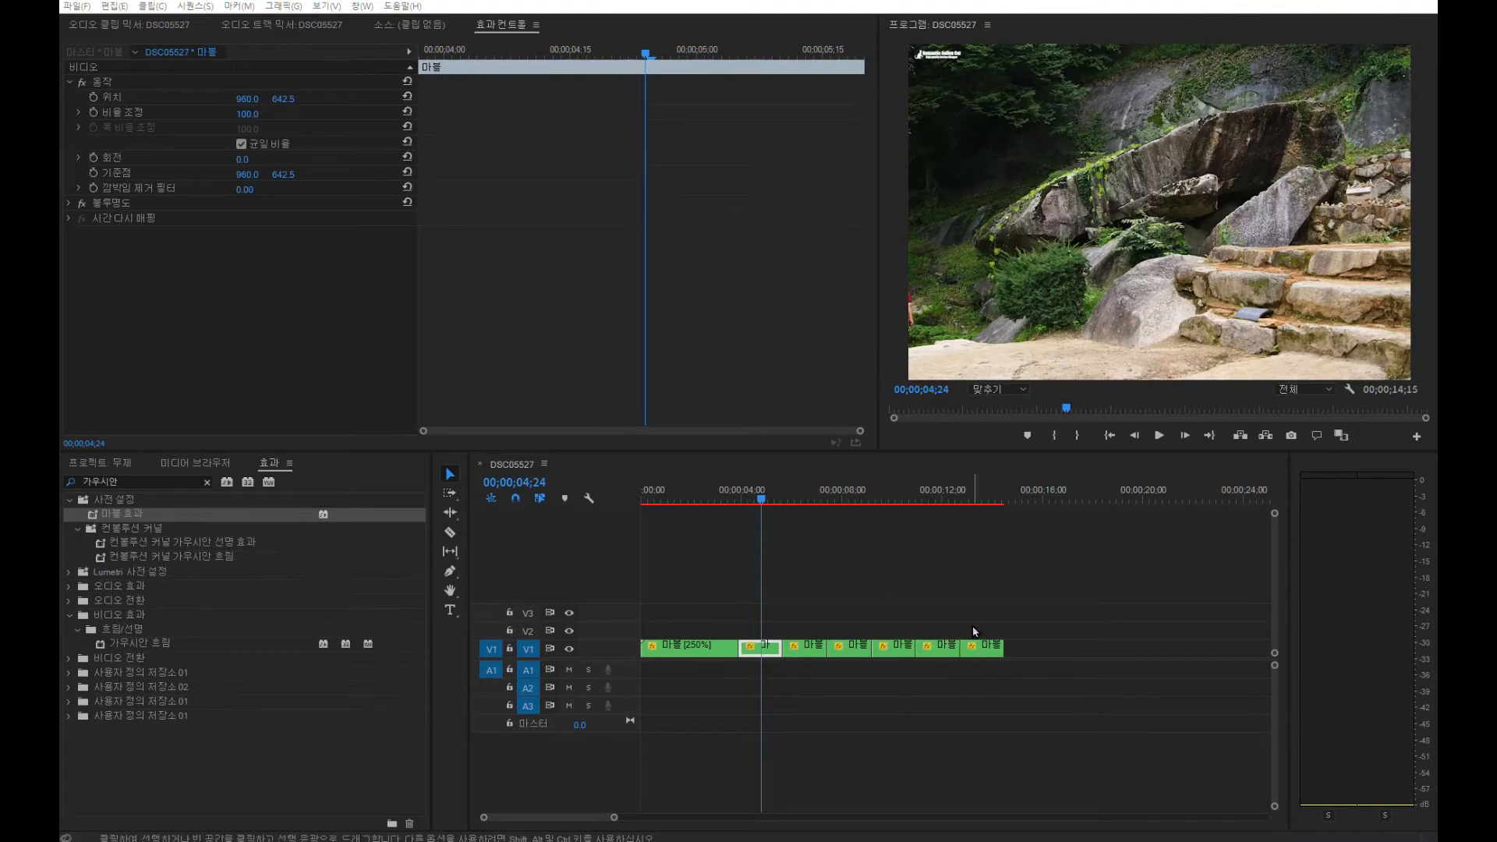
Nest all the 마블 clips on V1 into one sequence named 마블2.
drag(1054, 617, 623, 712)
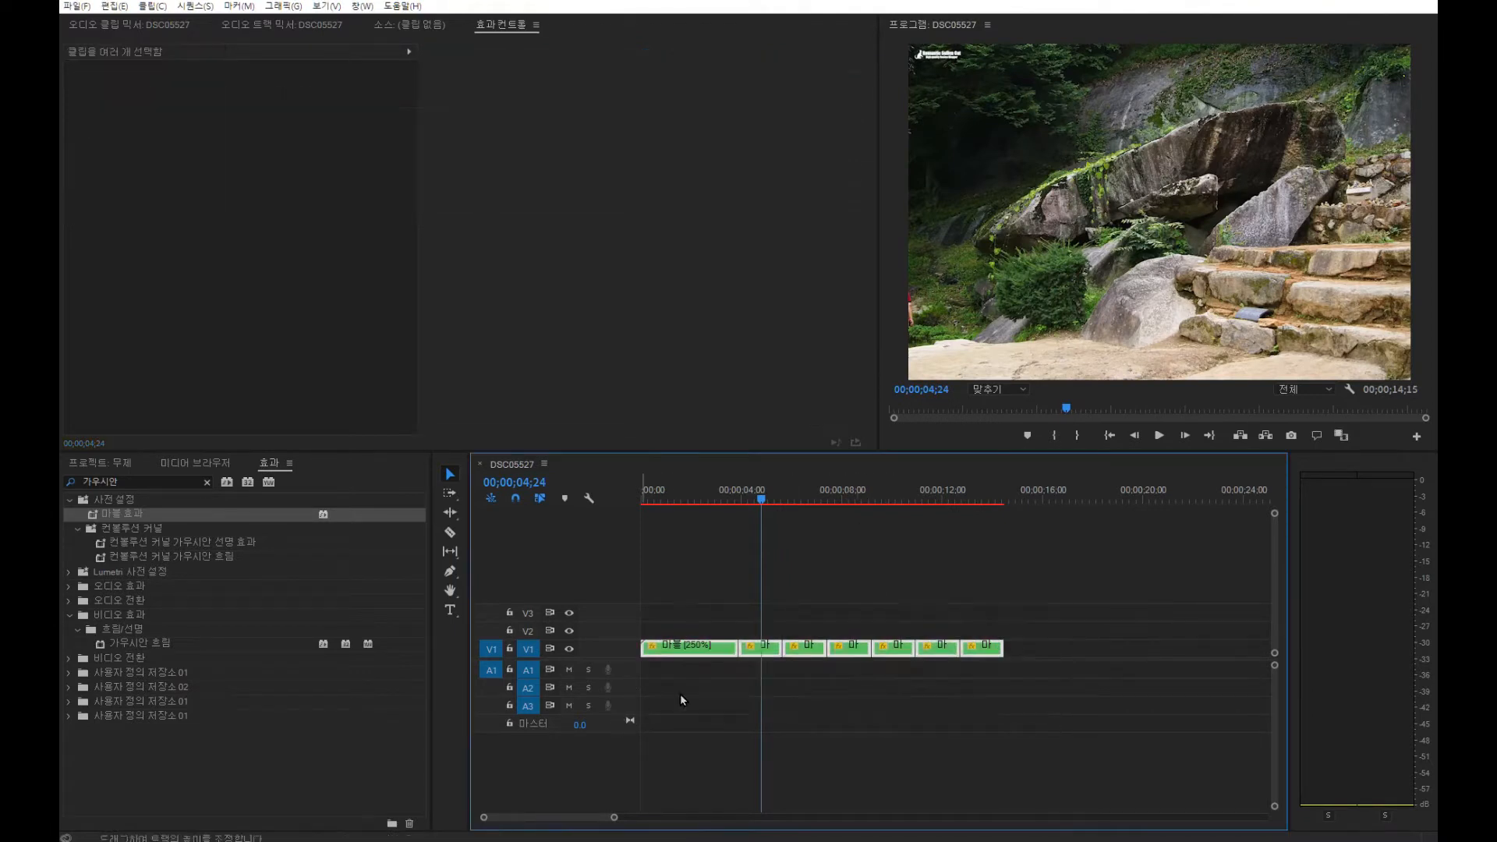
right_click(726, 647)
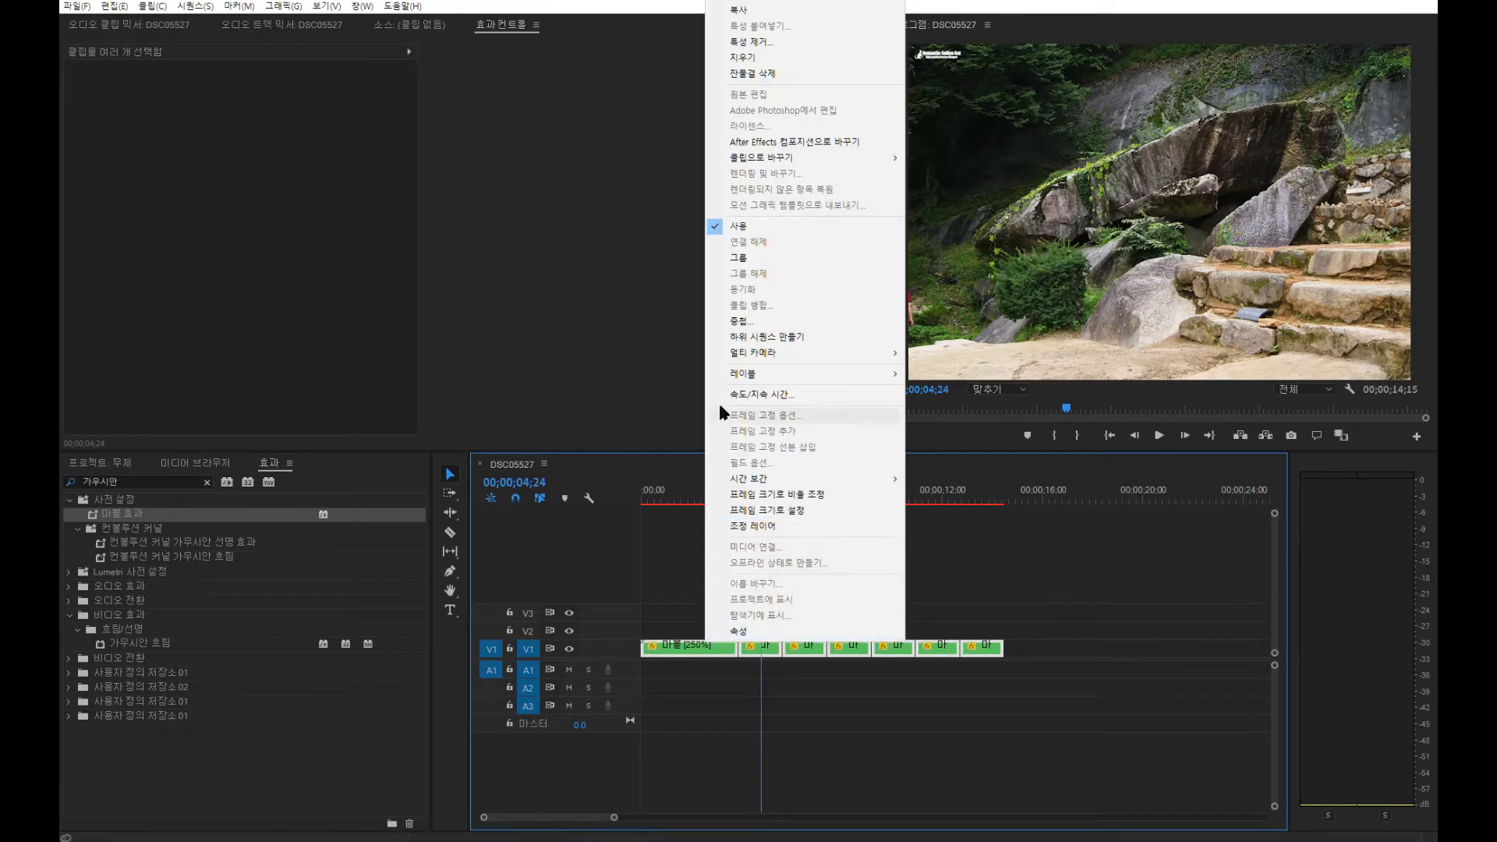
click(738, 321)
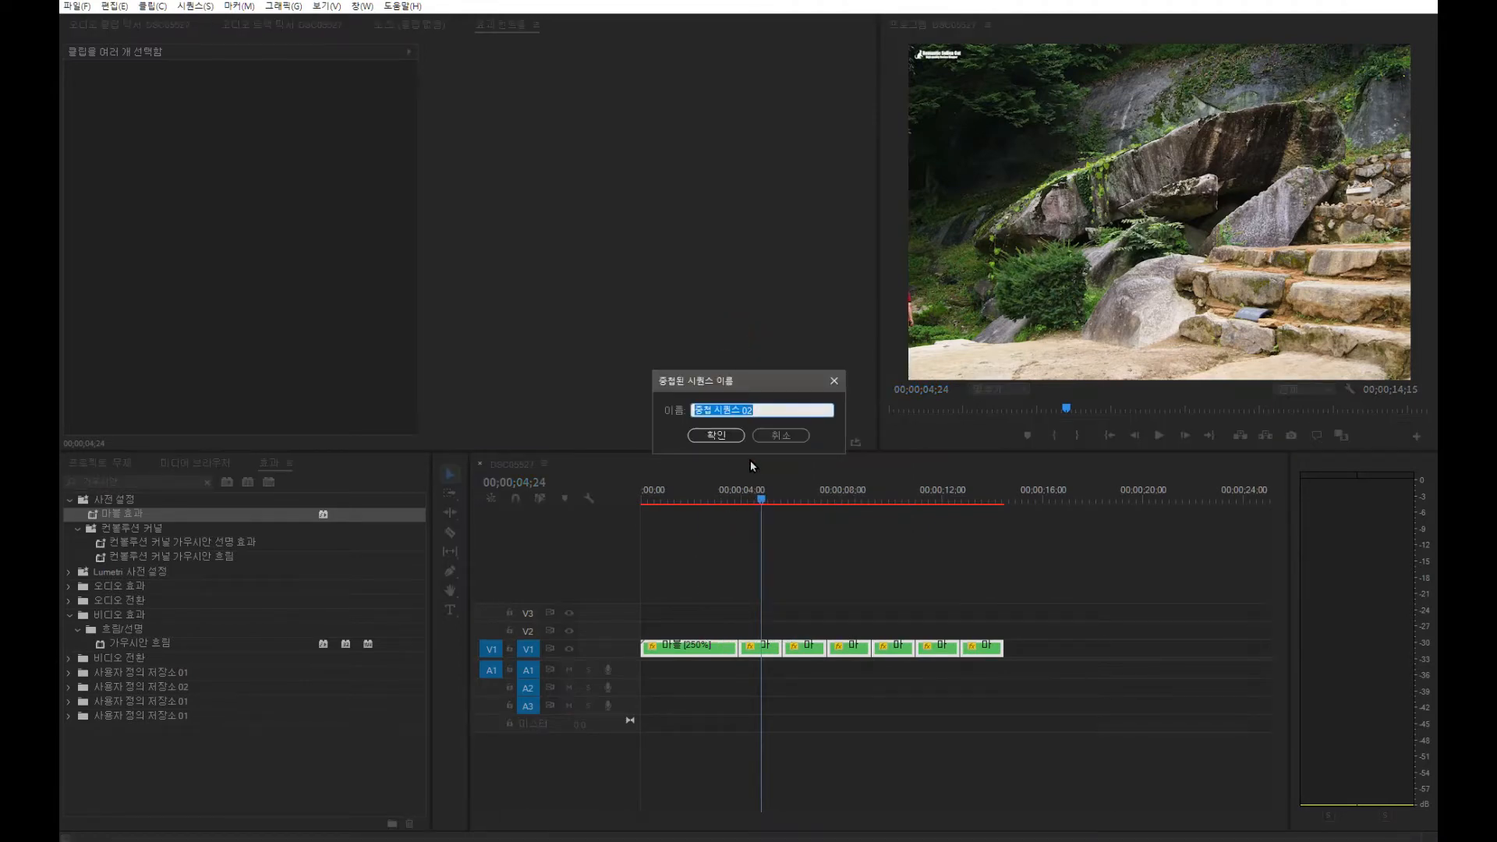
text(마블2)
key(Return)
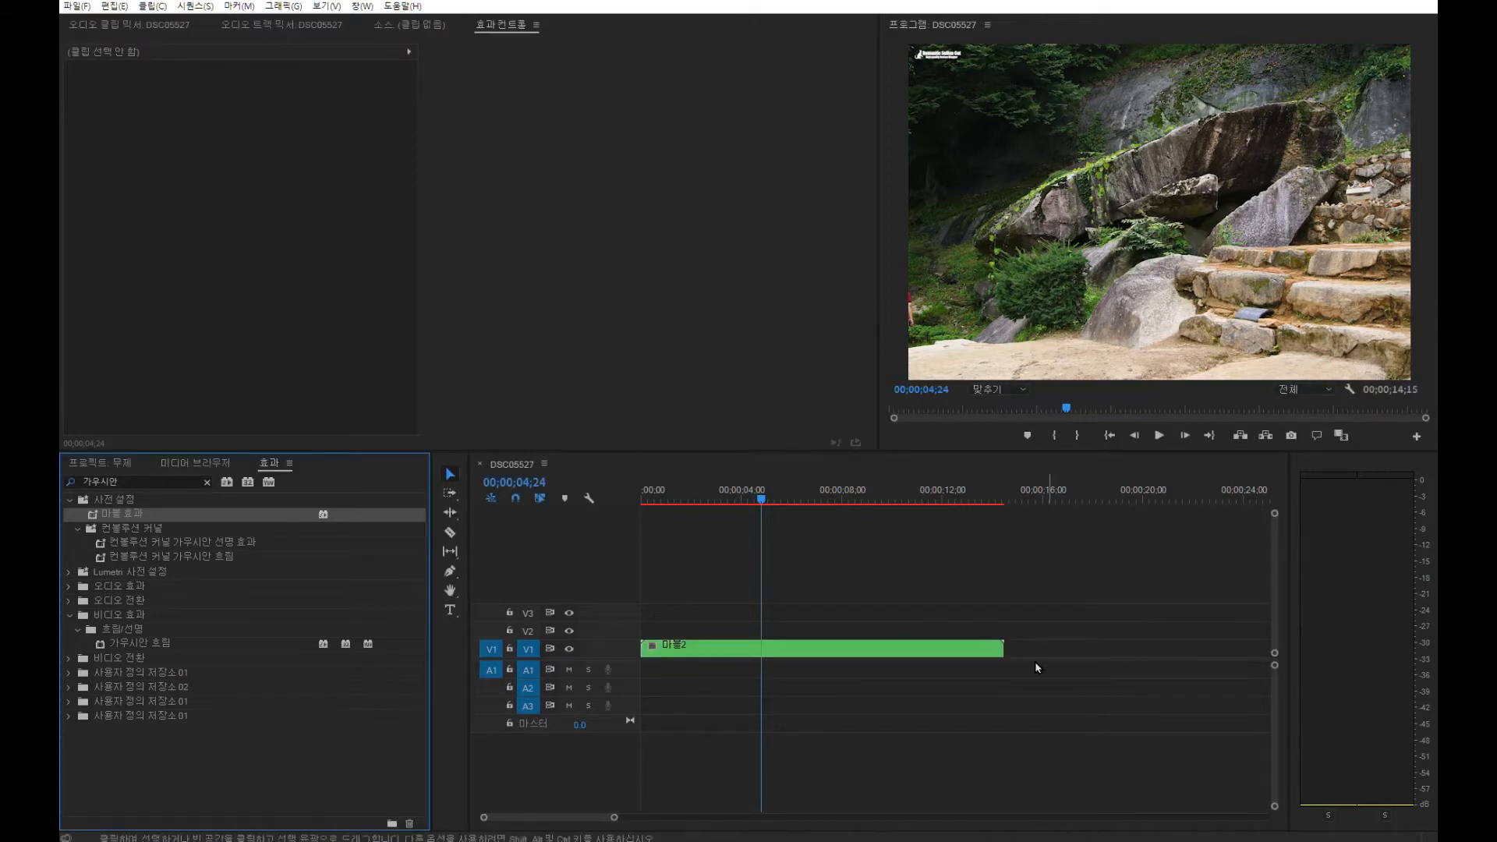
Start a new color matte (색상 매트) in the project, accepting 1920 x 1285, 29.97 fps drop-frame and square pixels.
click(432, 708)
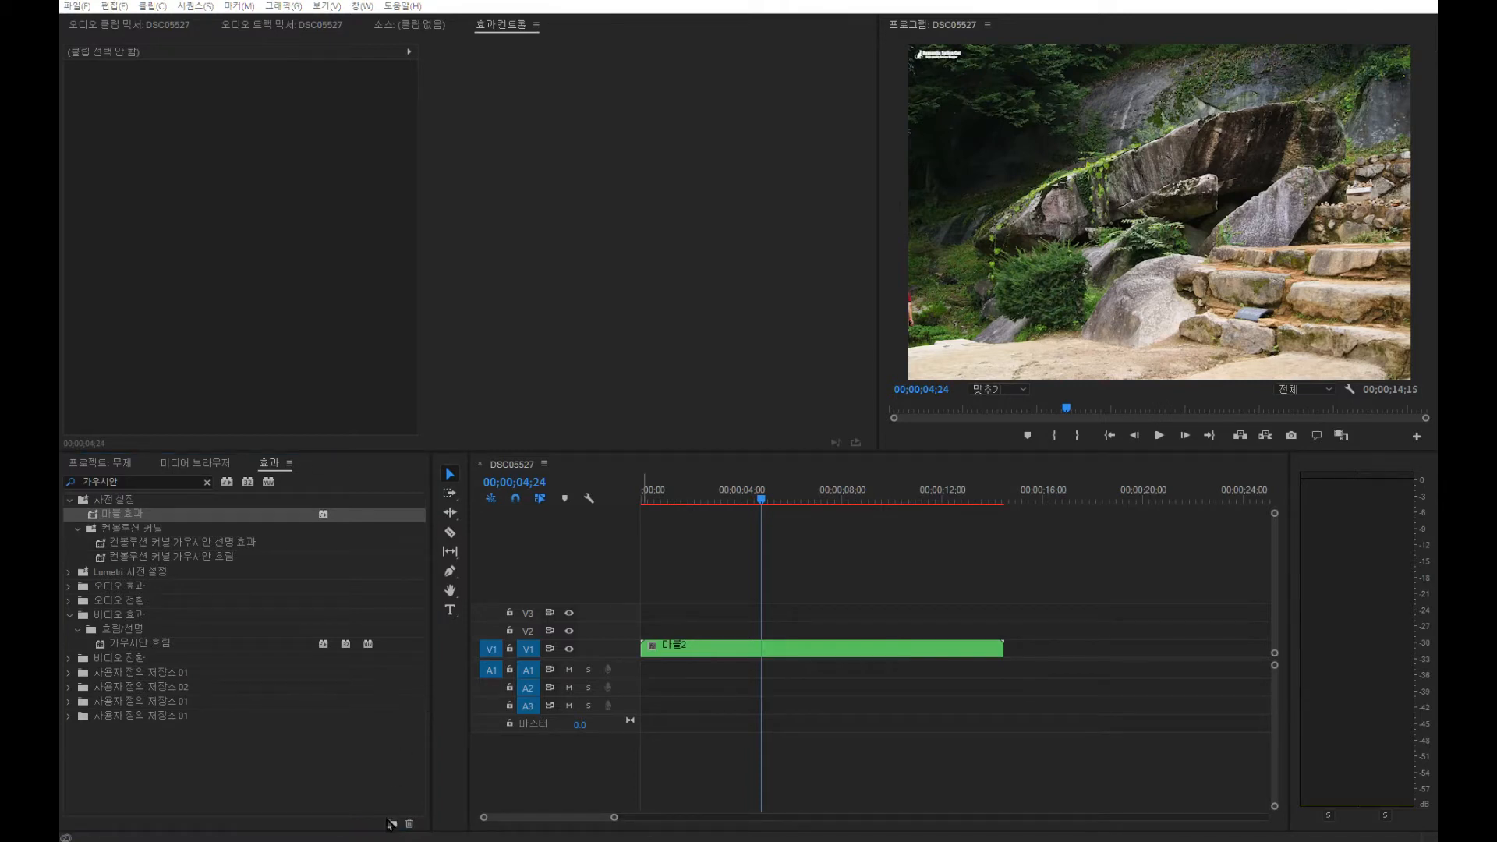
click(108, 466)
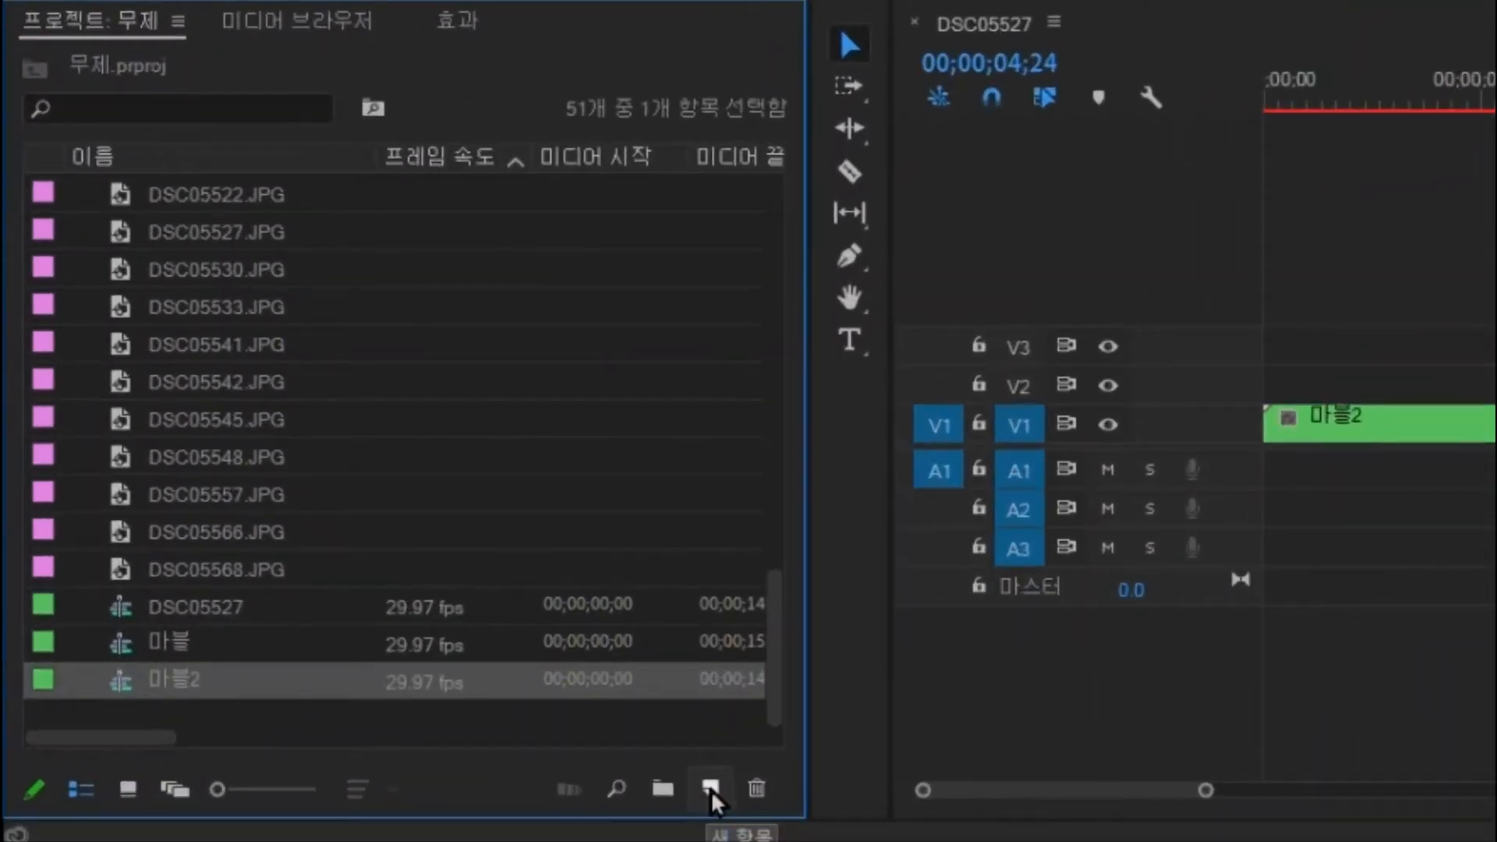
click(710, 789)
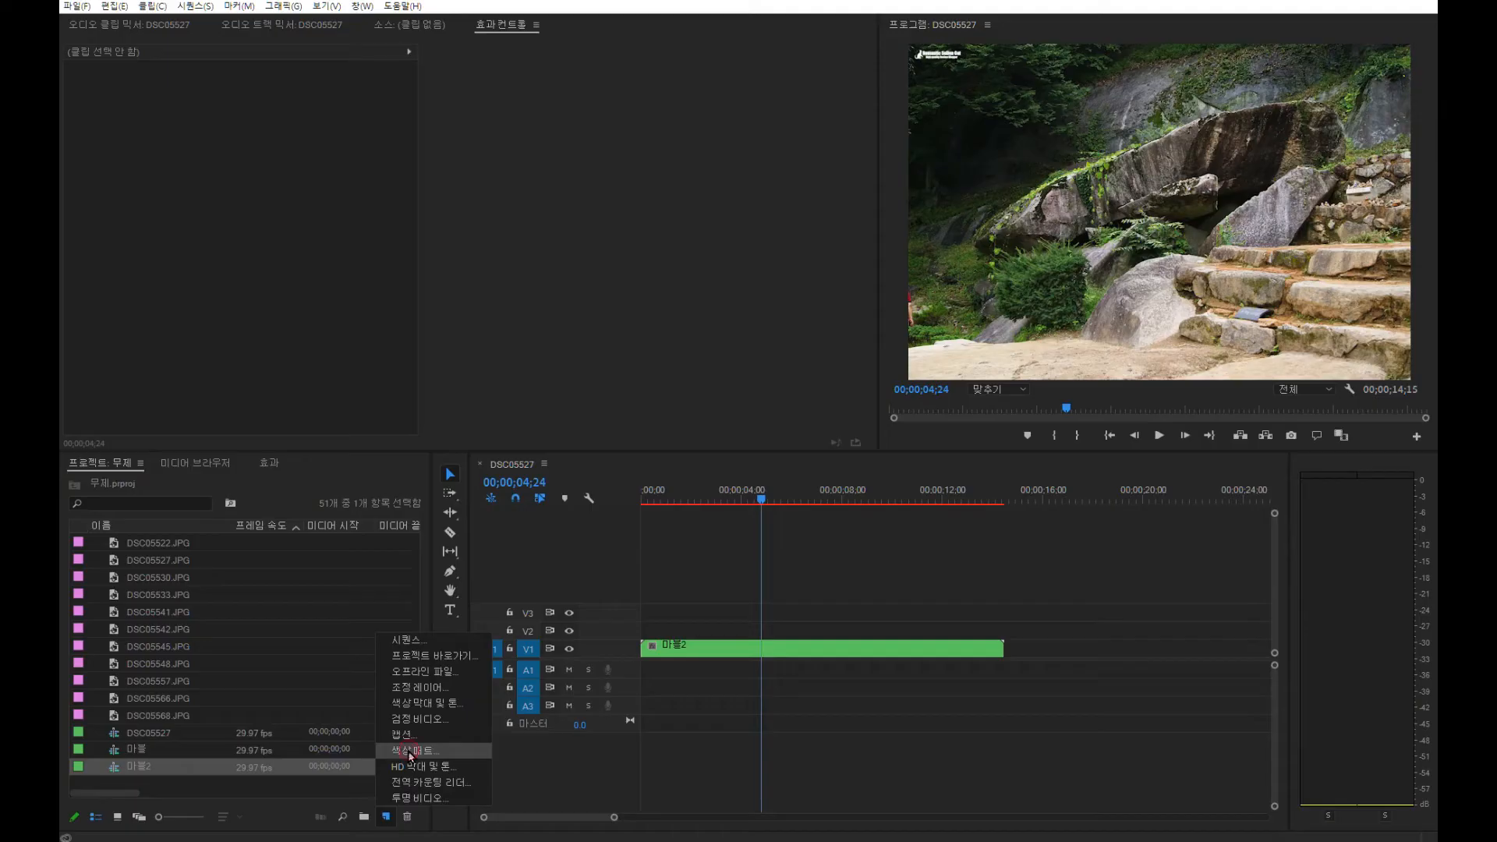
click(772, 645)
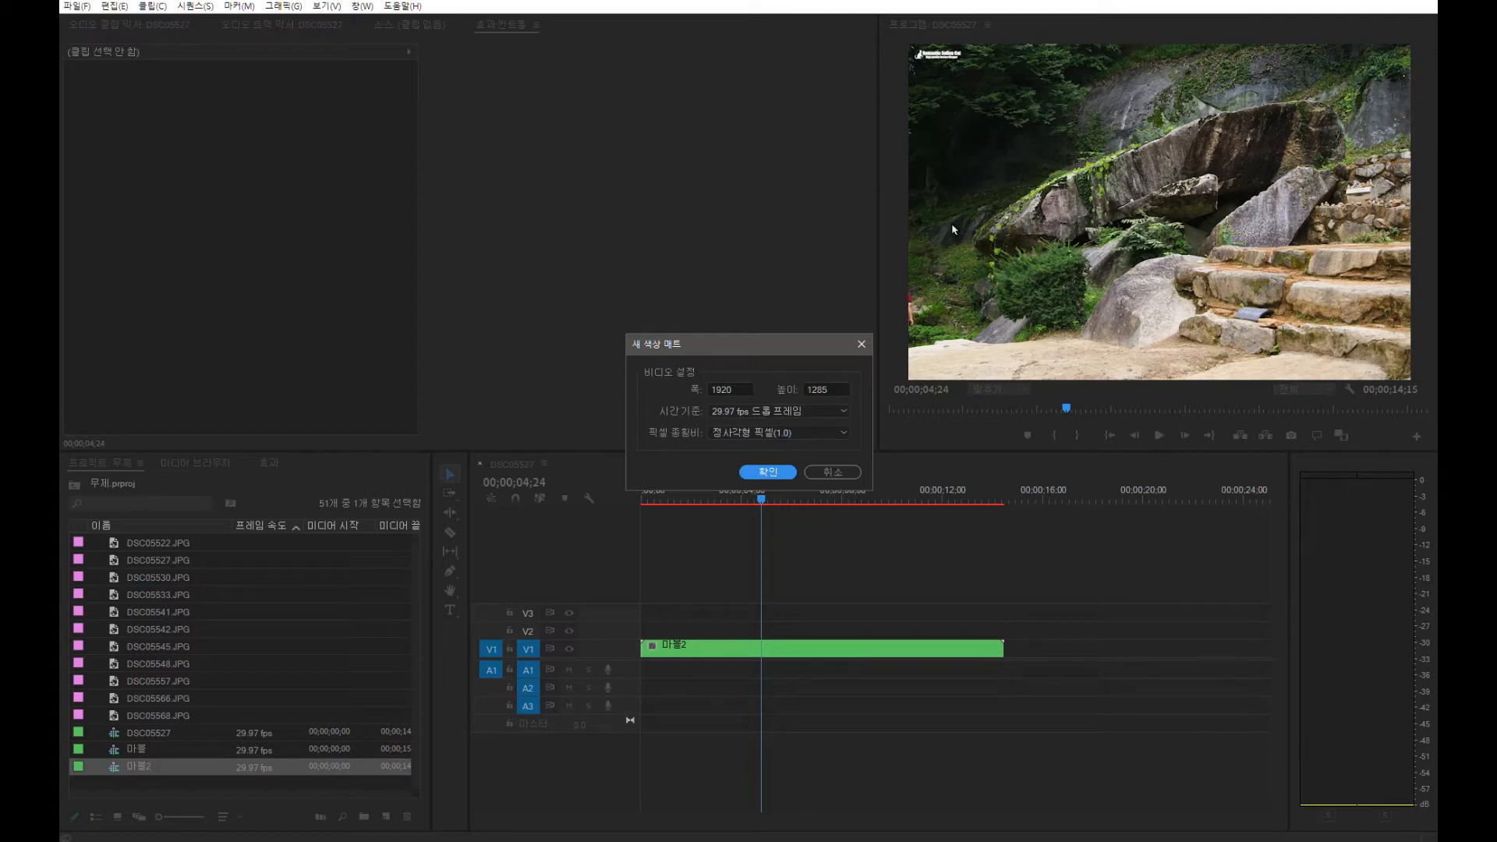
click(784, 474)
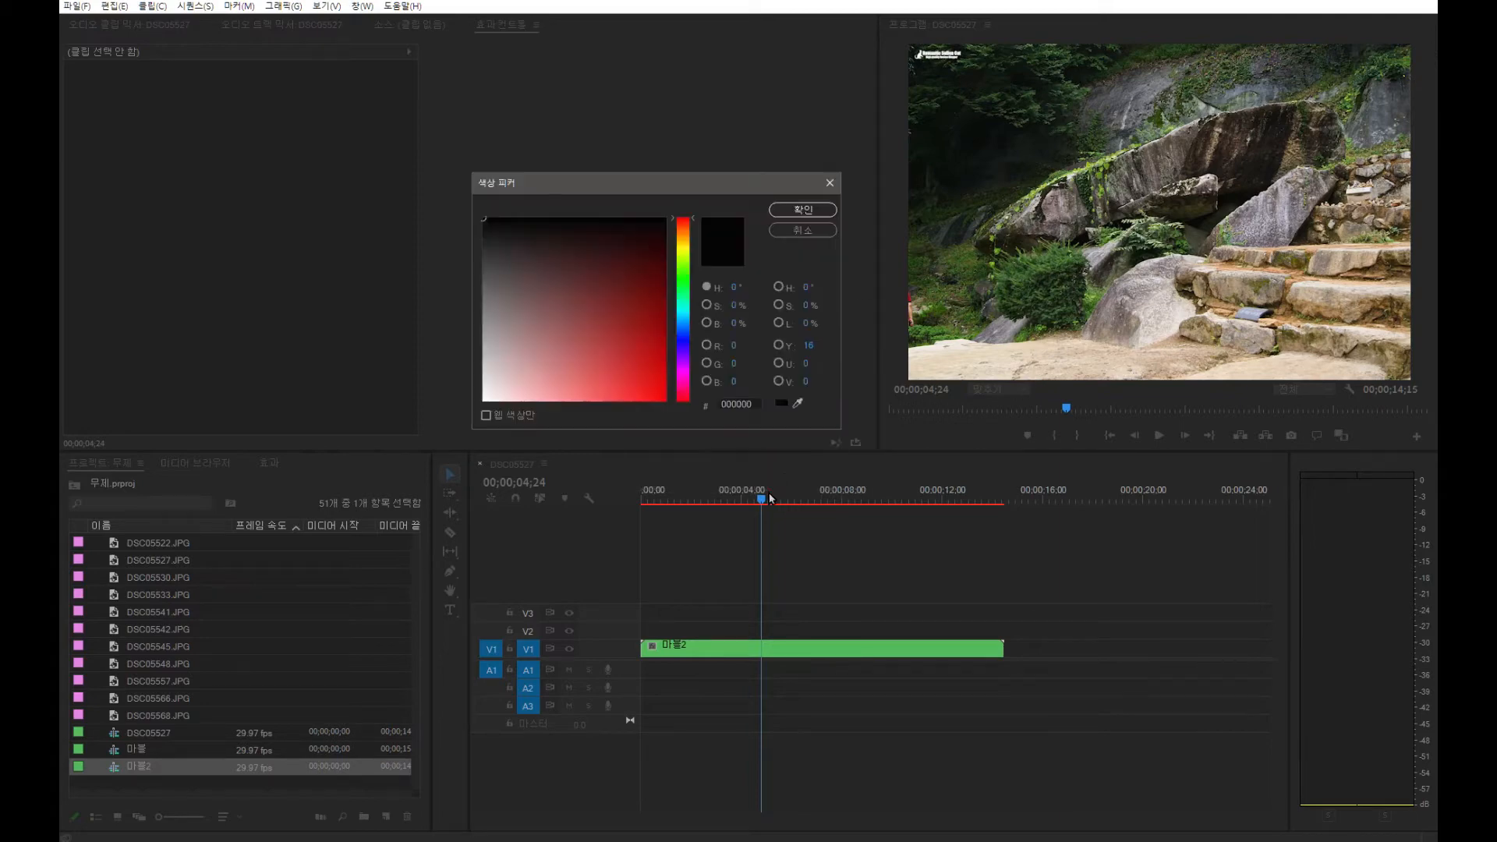
Pick a blue hue for the color matte and name it 배경.
click(648, 241)
mouse_move(648, 242)
mouse_down()
mouse_move(615, 335)
mouse_move(634, 340)
mouse_move(634, 318)
mouse_move(621, 357)
mouse_move(653, 274)
mouse_move(652, 359)
mouse_move(630, 323)
mouse_move(647, 338)
mouse_up()
click(682, 271)
click(689, 345)
click(781, 211)
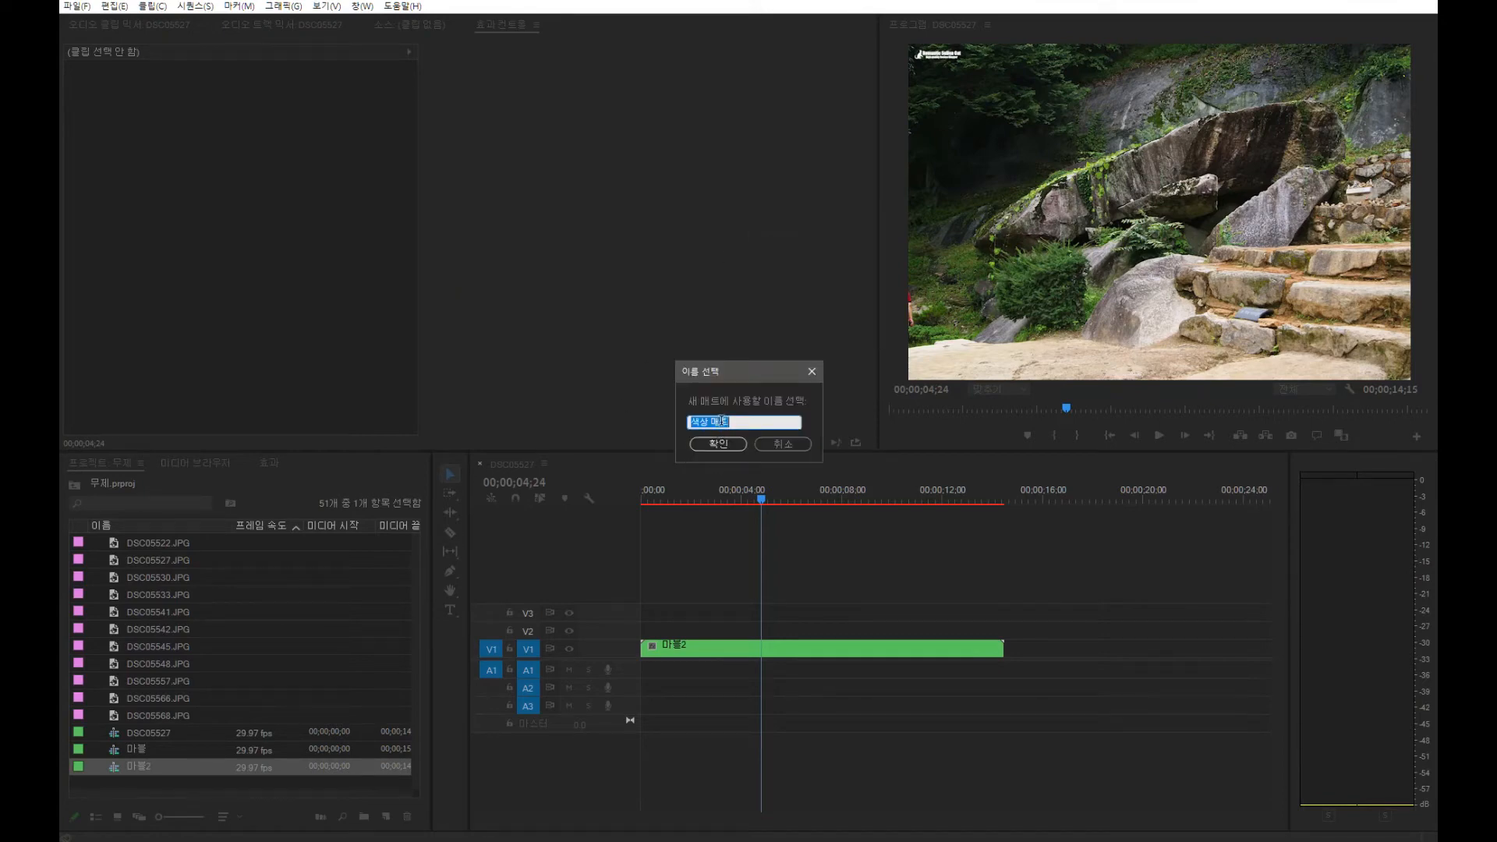
drag(755, 424, 604, 427)
text(배경)
click(701, 446)
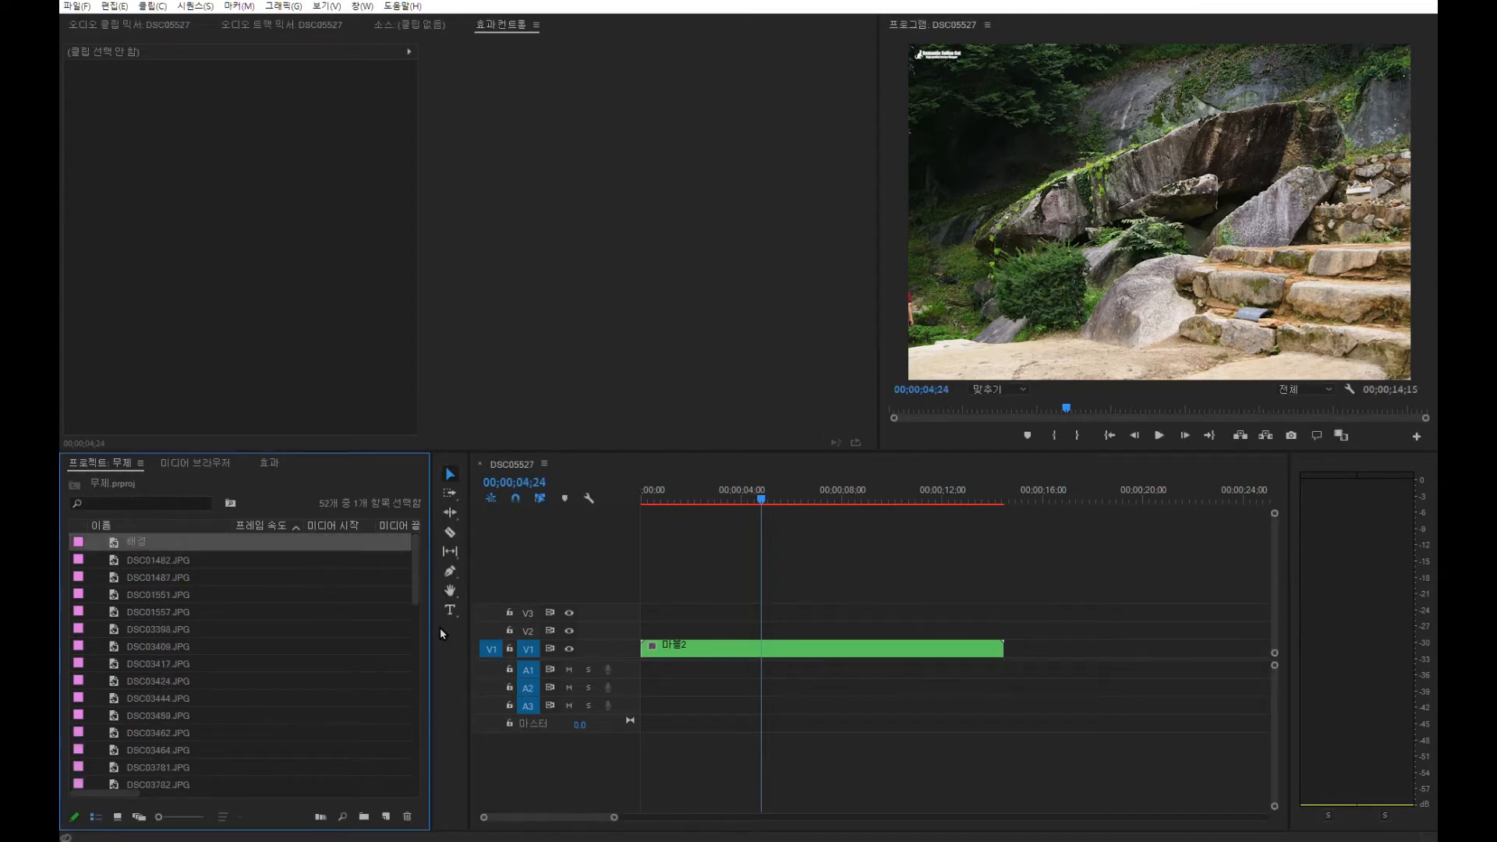
Move the 마블2 clip to V2 and place the 배경 matte beneath it on V1, extended to the same length.
click(688, 649)
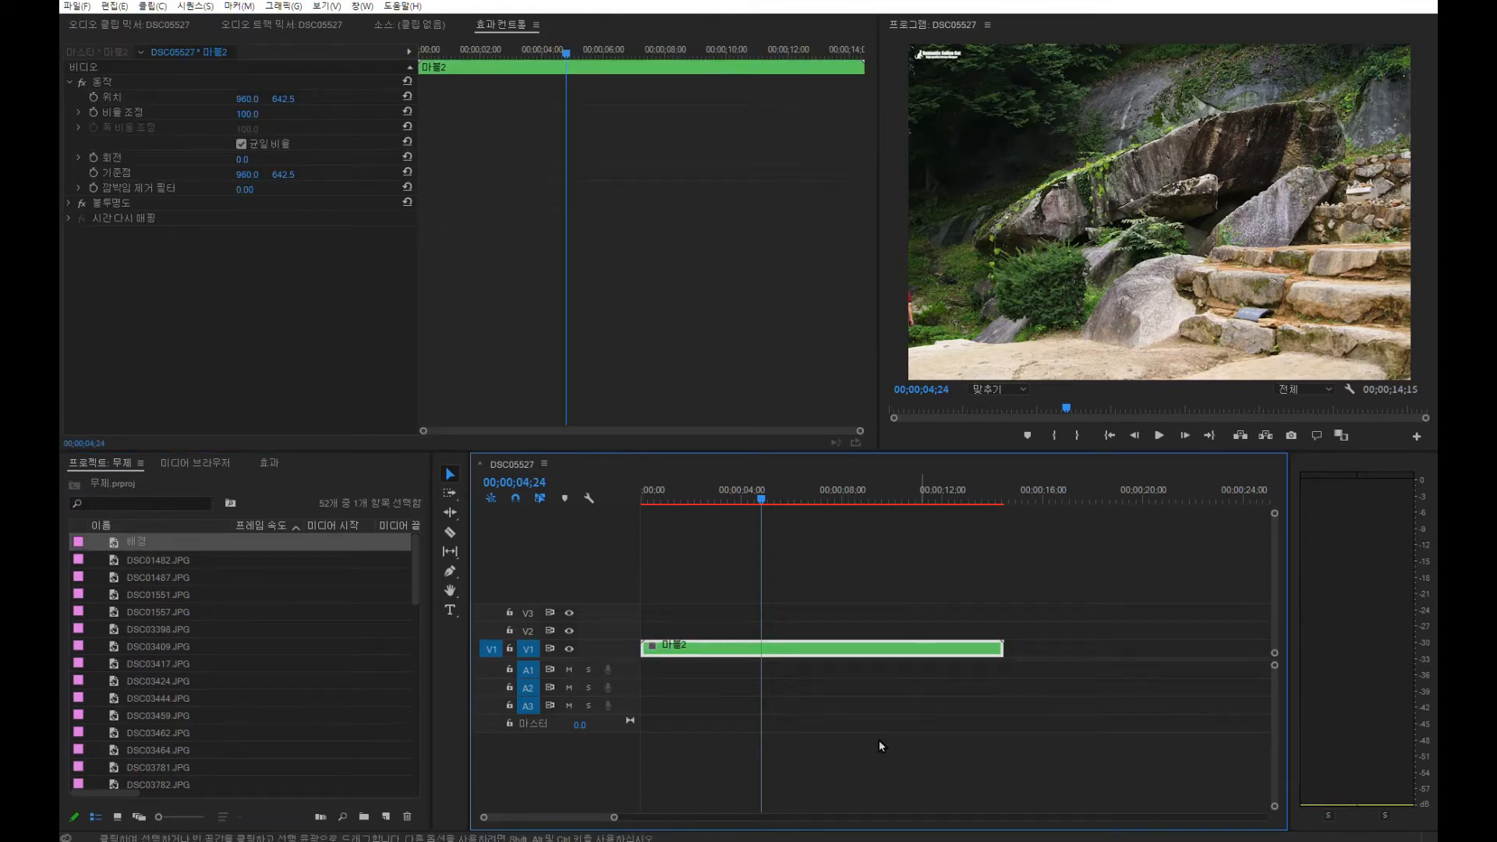
drag(699, 653, 700, 635)
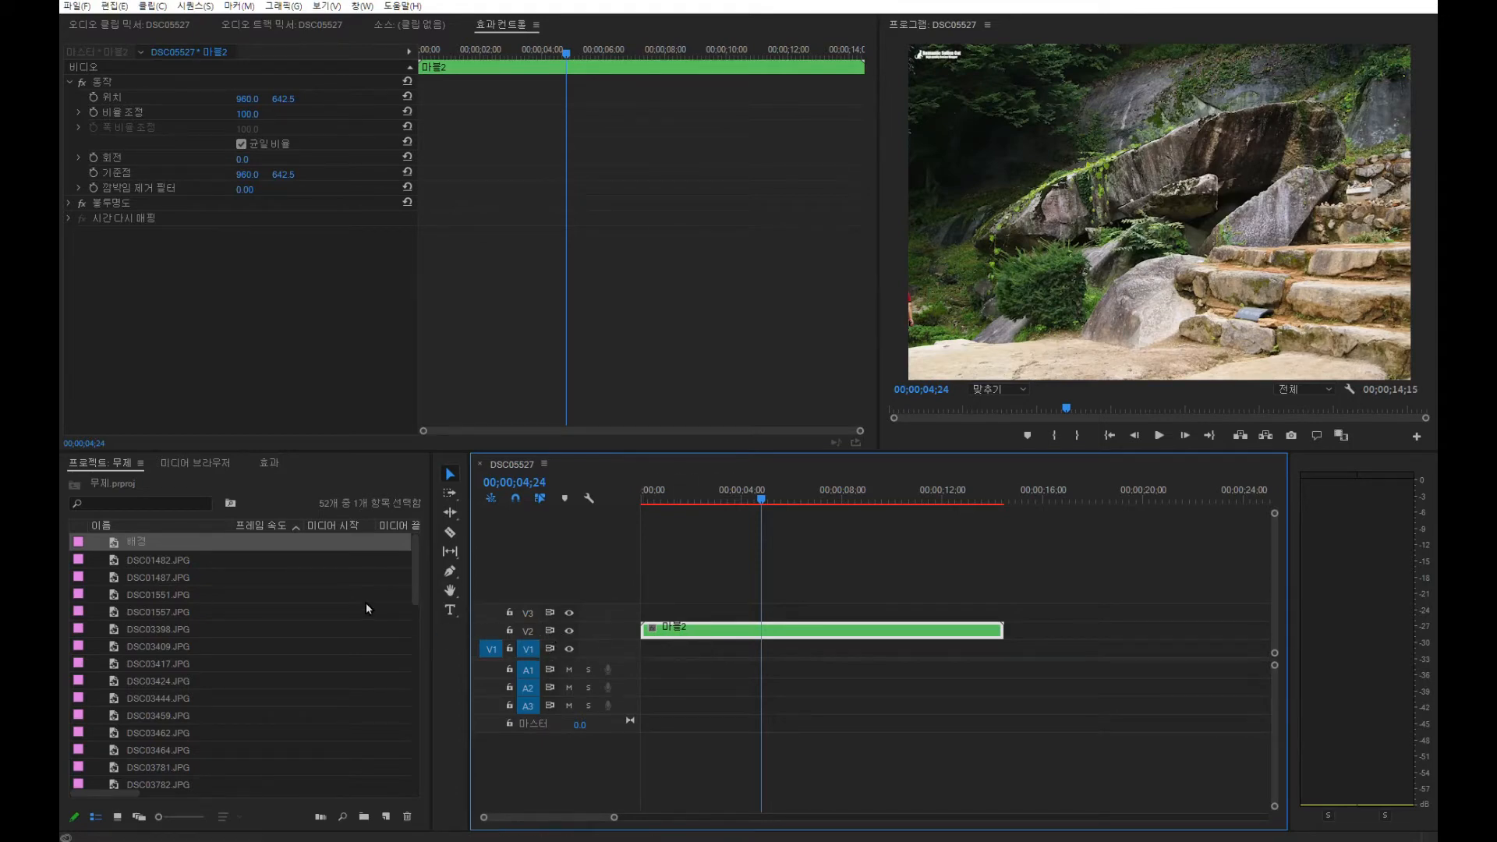
drag(131, 548, 647, 655)
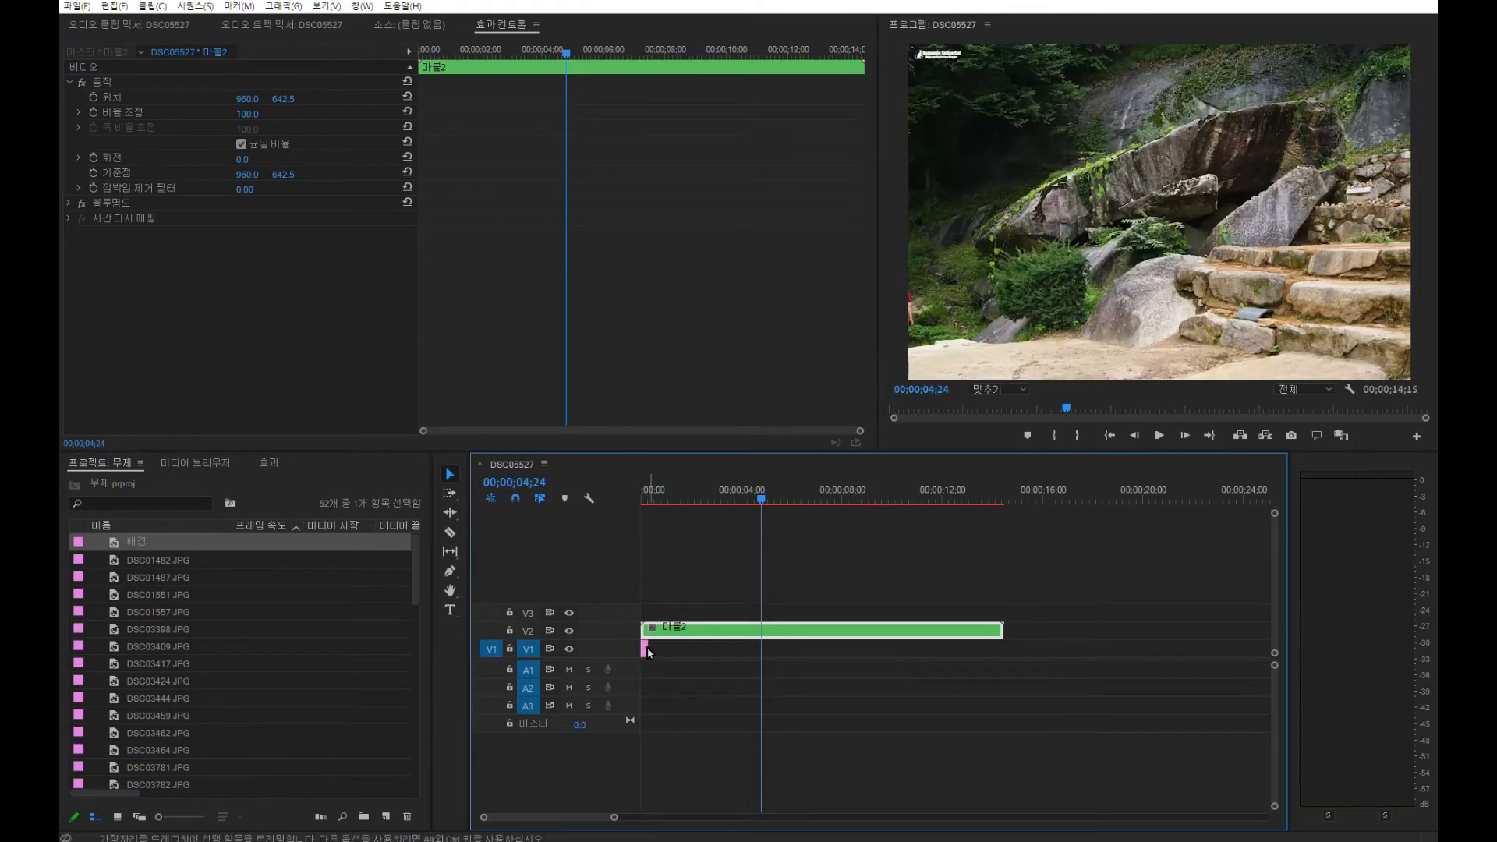
click(646, 648)
drag(647, 649, 1003, 657)
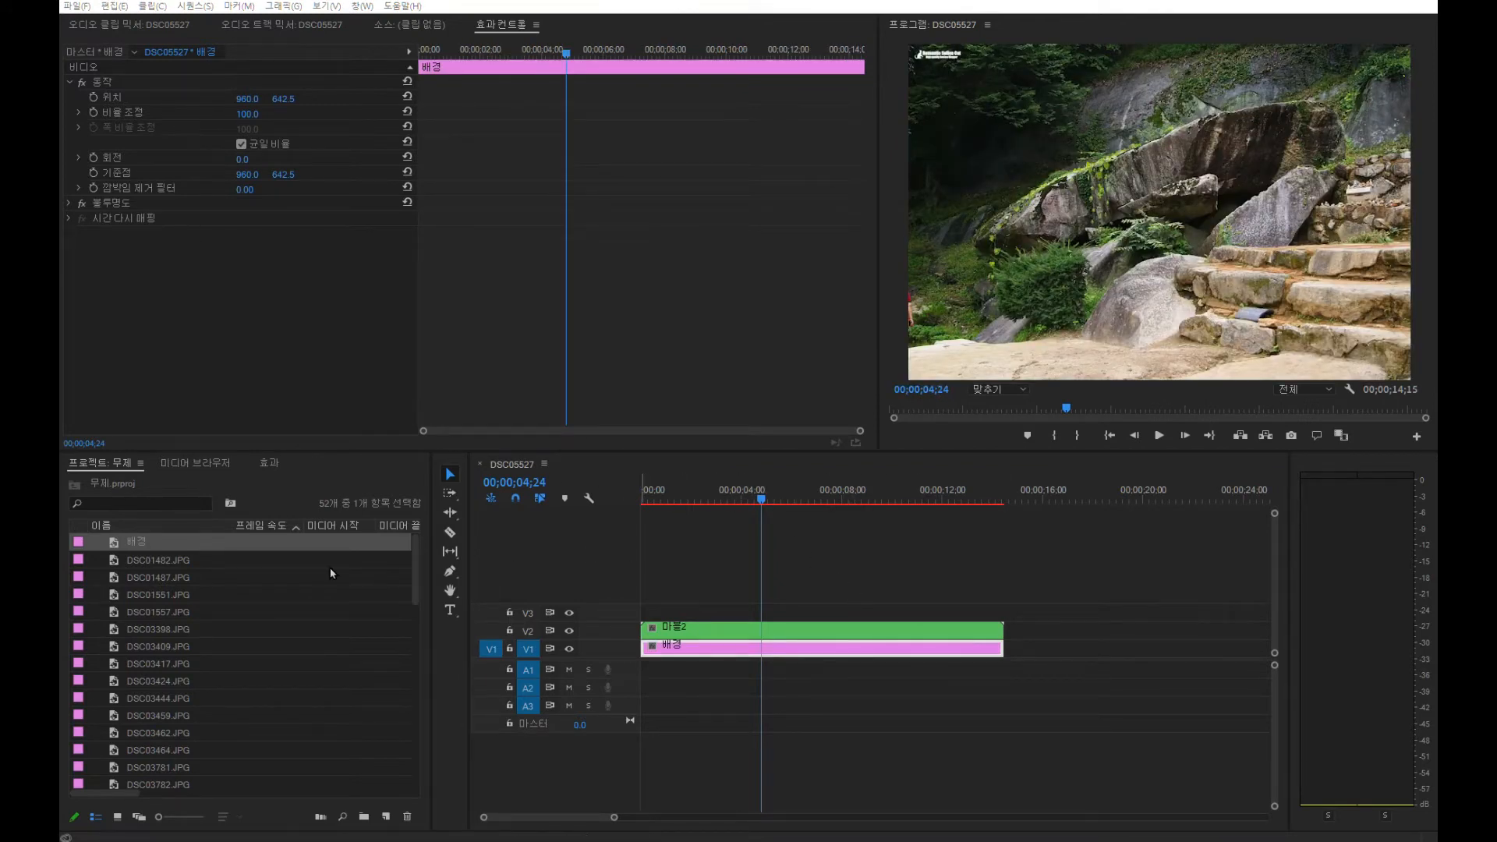
Add the title text 한국의 멋 over the photo at 00;00;04;24.
click(450, 610)
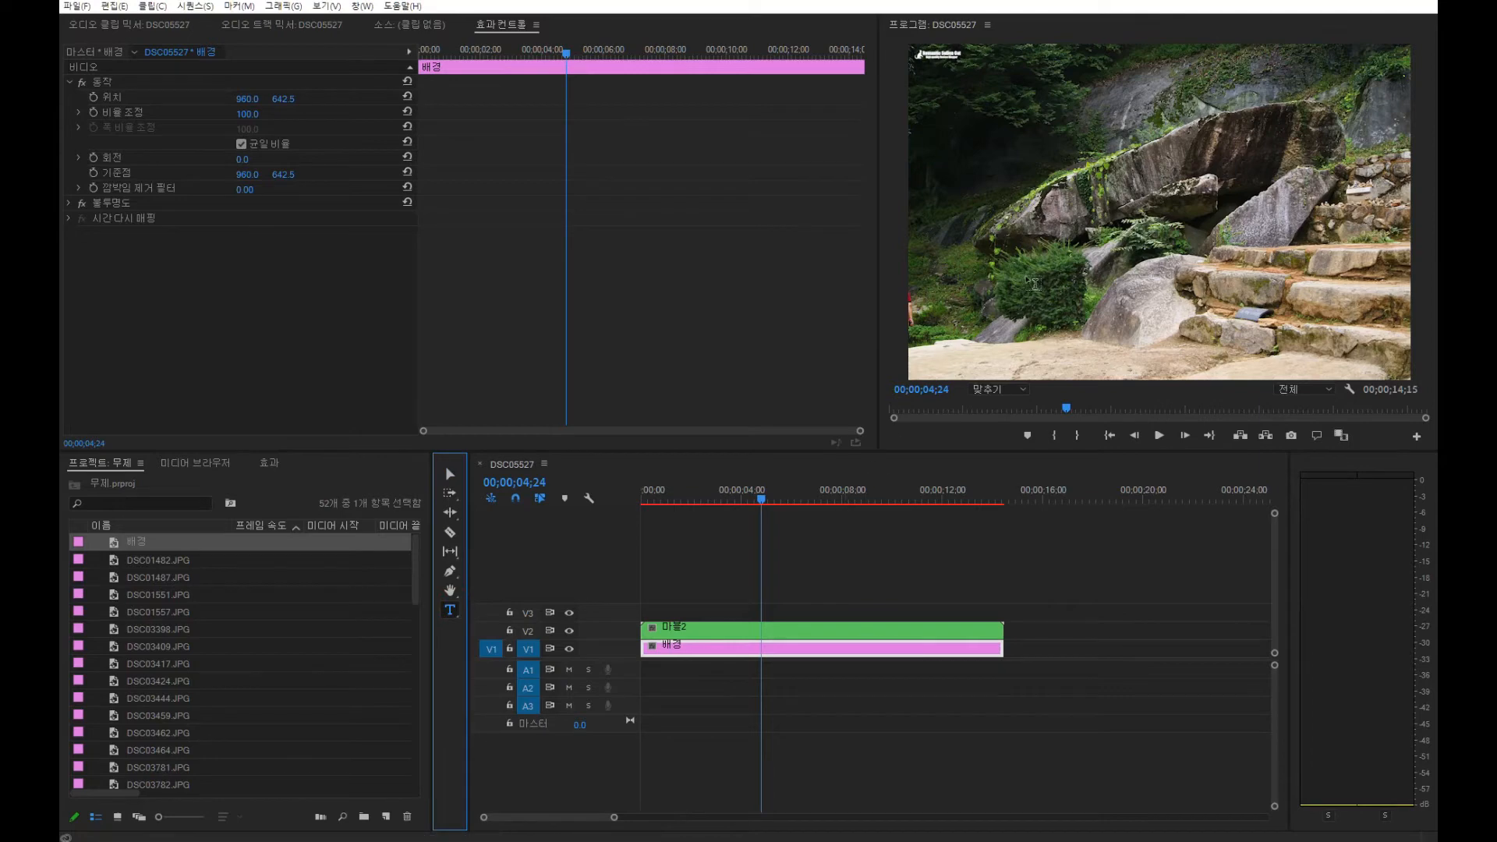
click(1049, 217)
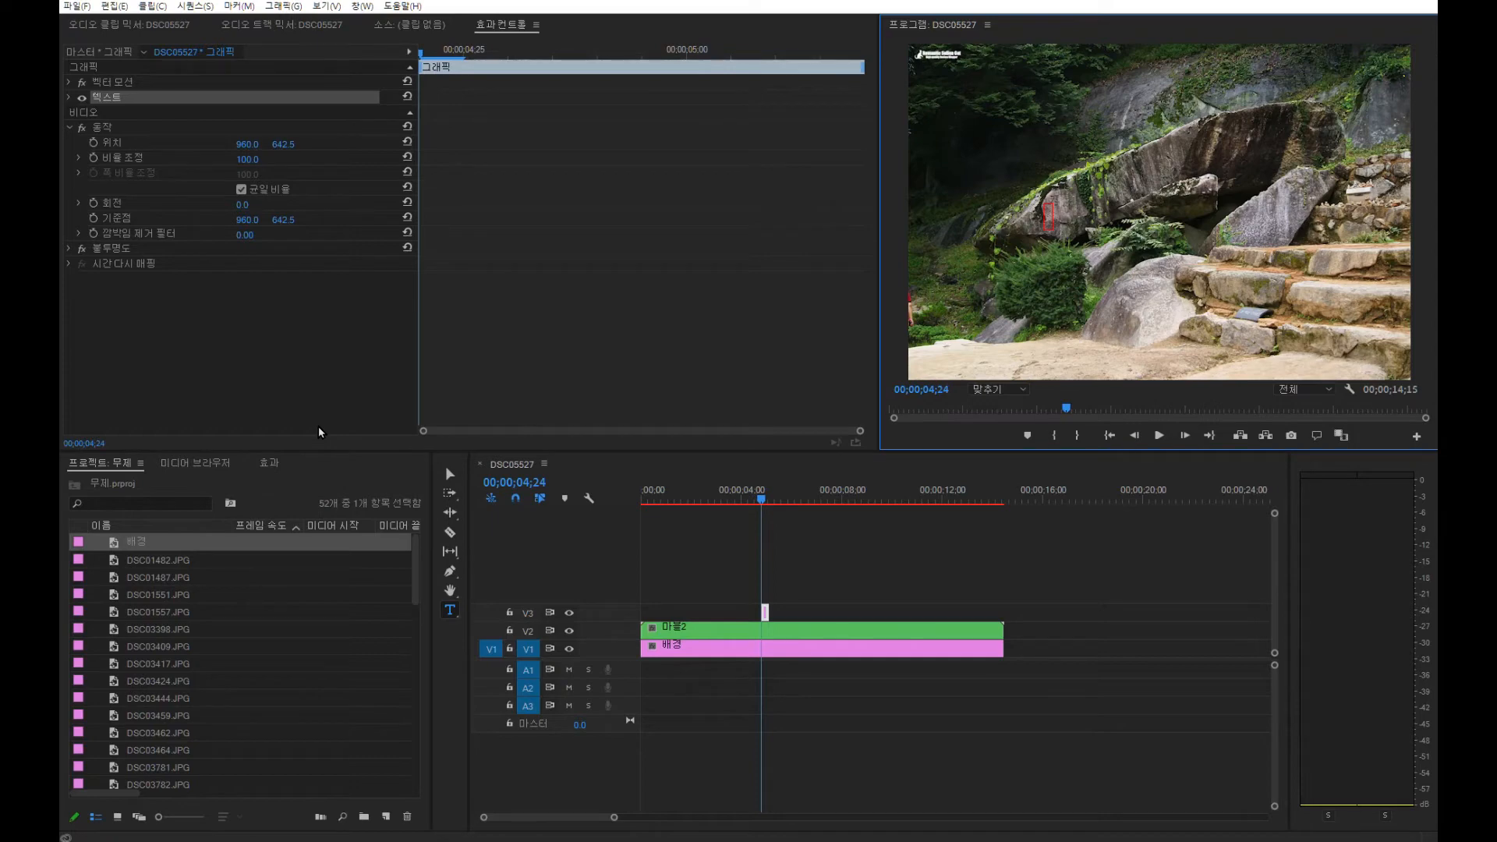
text(한국의 멋)
click(449, 473)
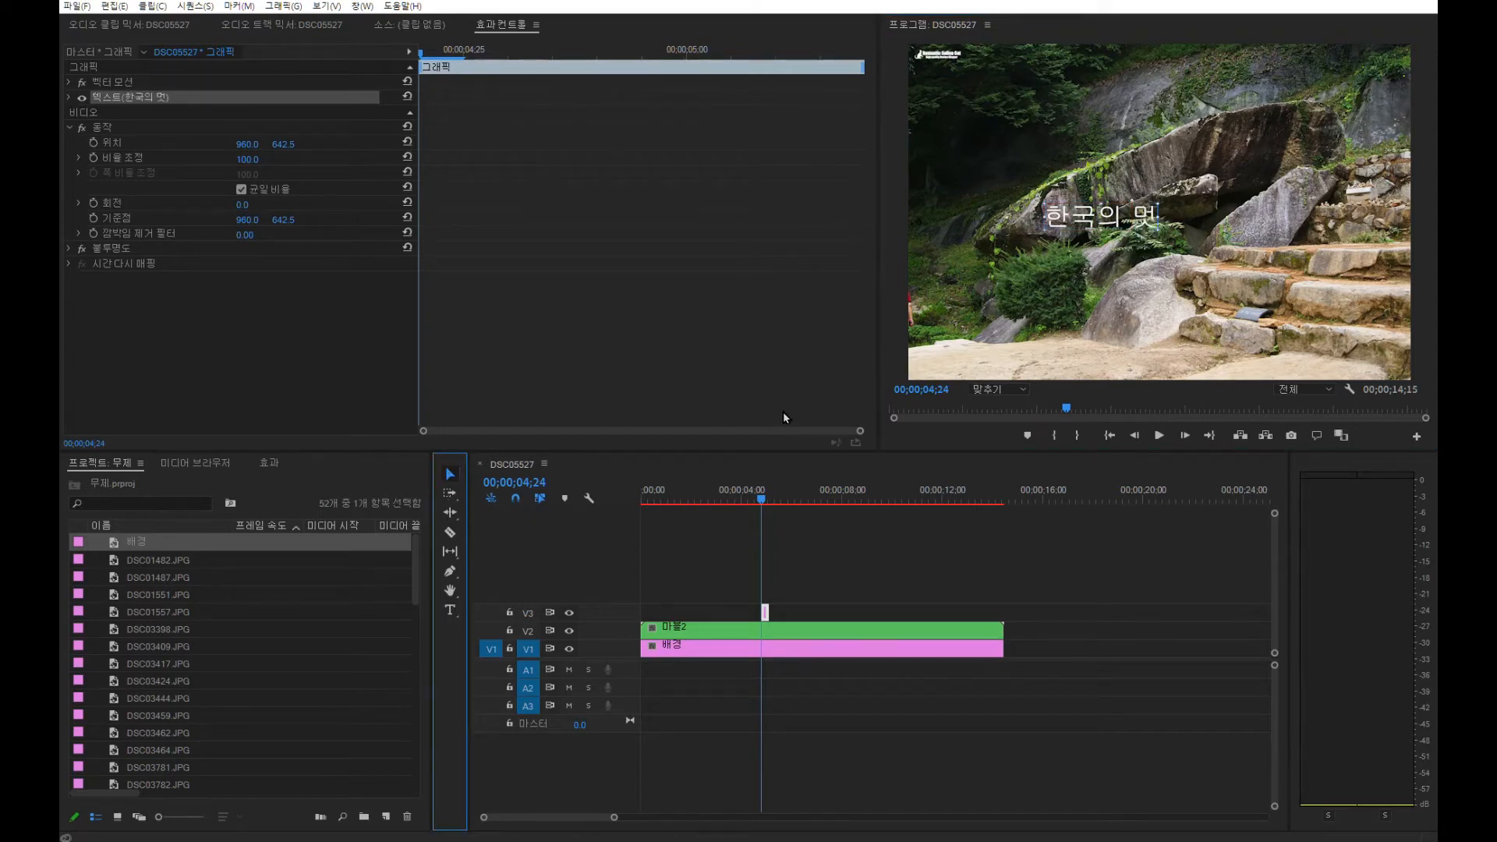
Set the title's font to TmonMonsoriOTF Black, enlarge it to about 176 scale and center it in the frame.
click(1076, 233)
click(140, 145)
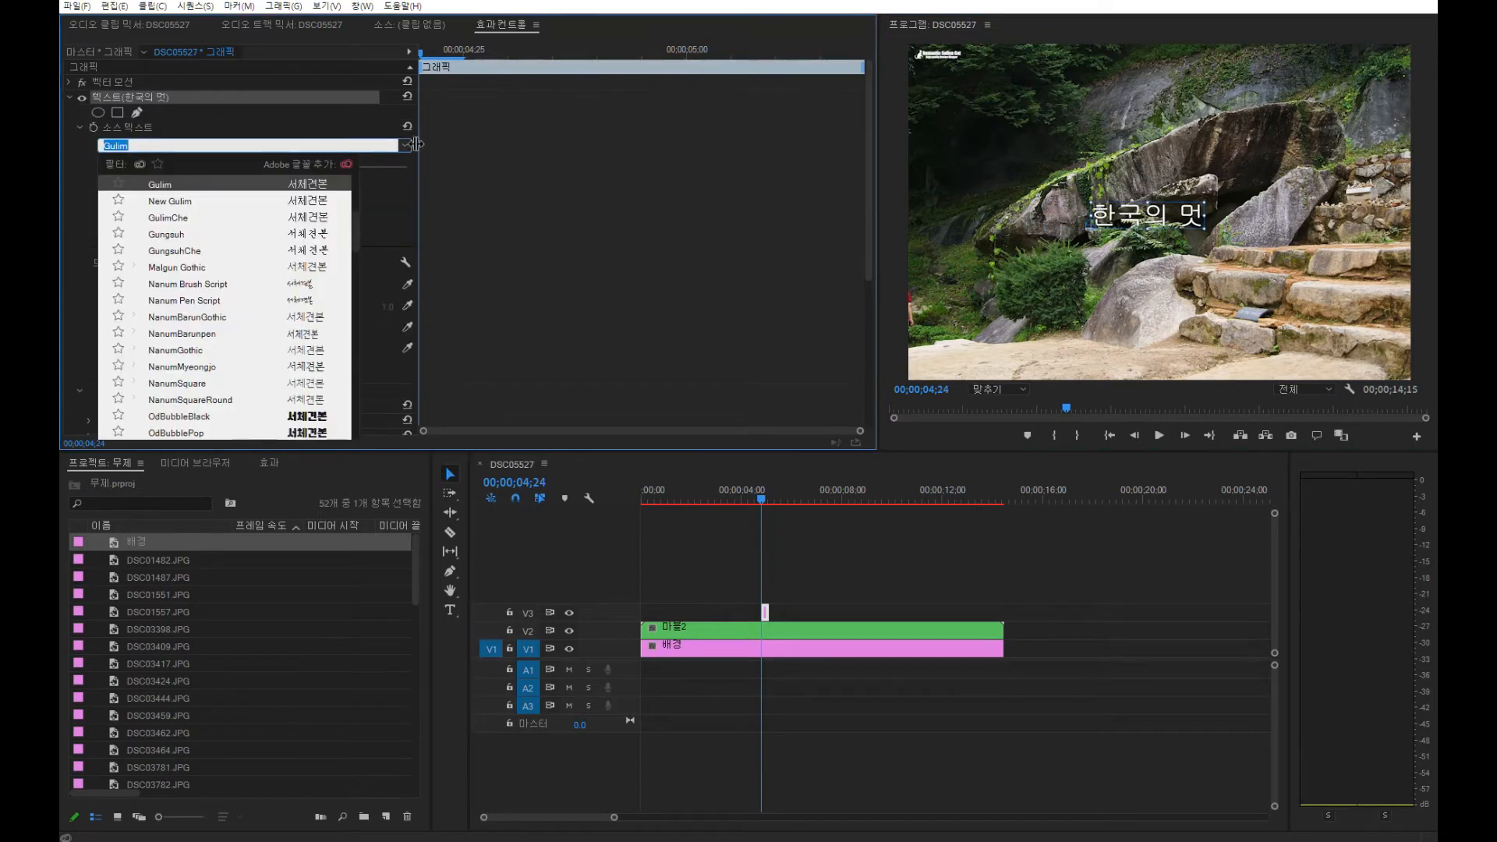
scroll(276, 287, down, 3)
click(208, 312)
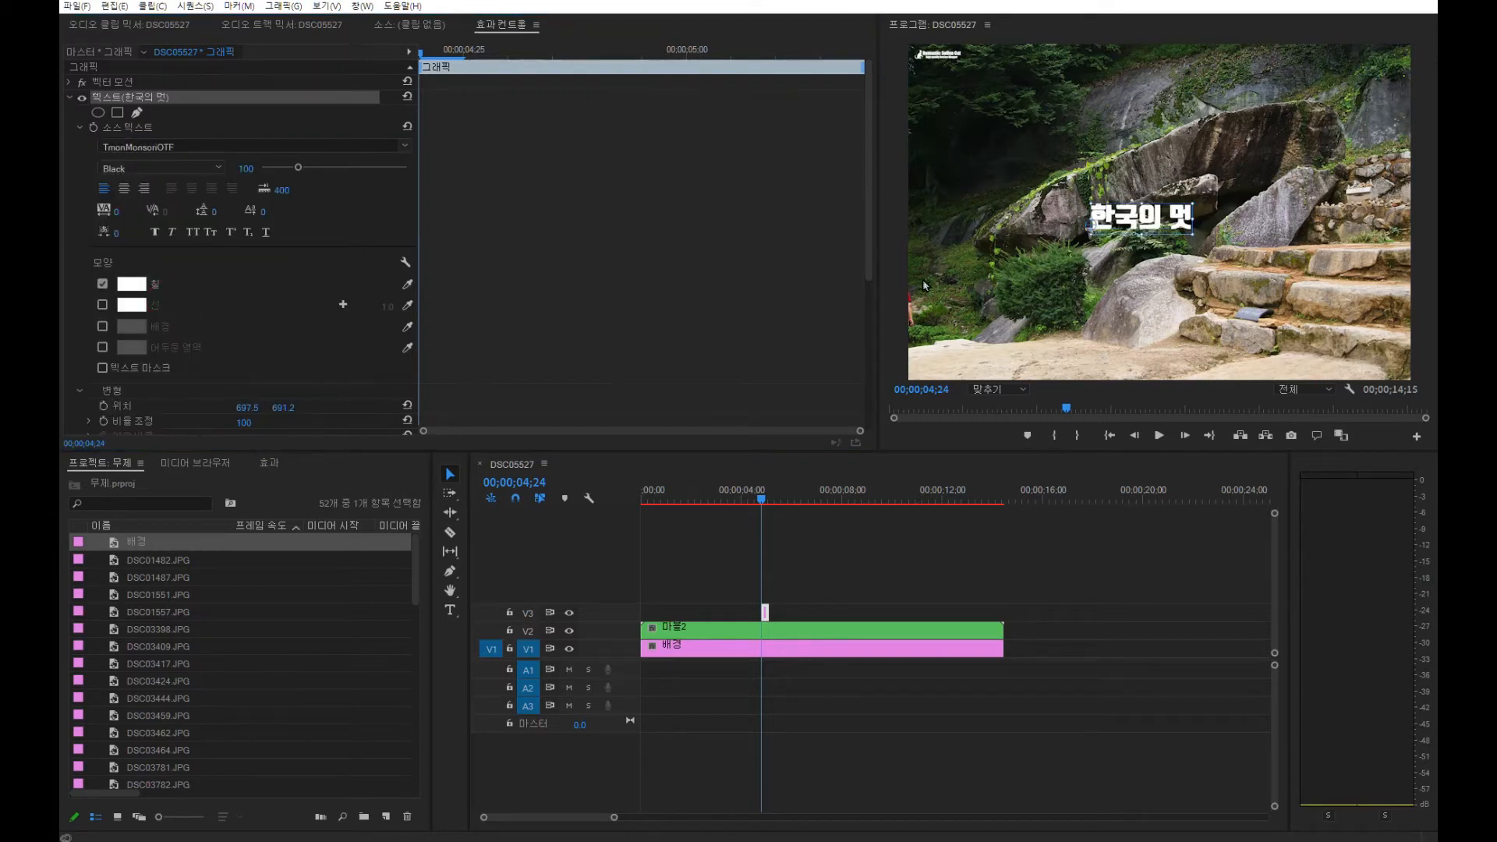
drag(1142, 231, 1180, 233)
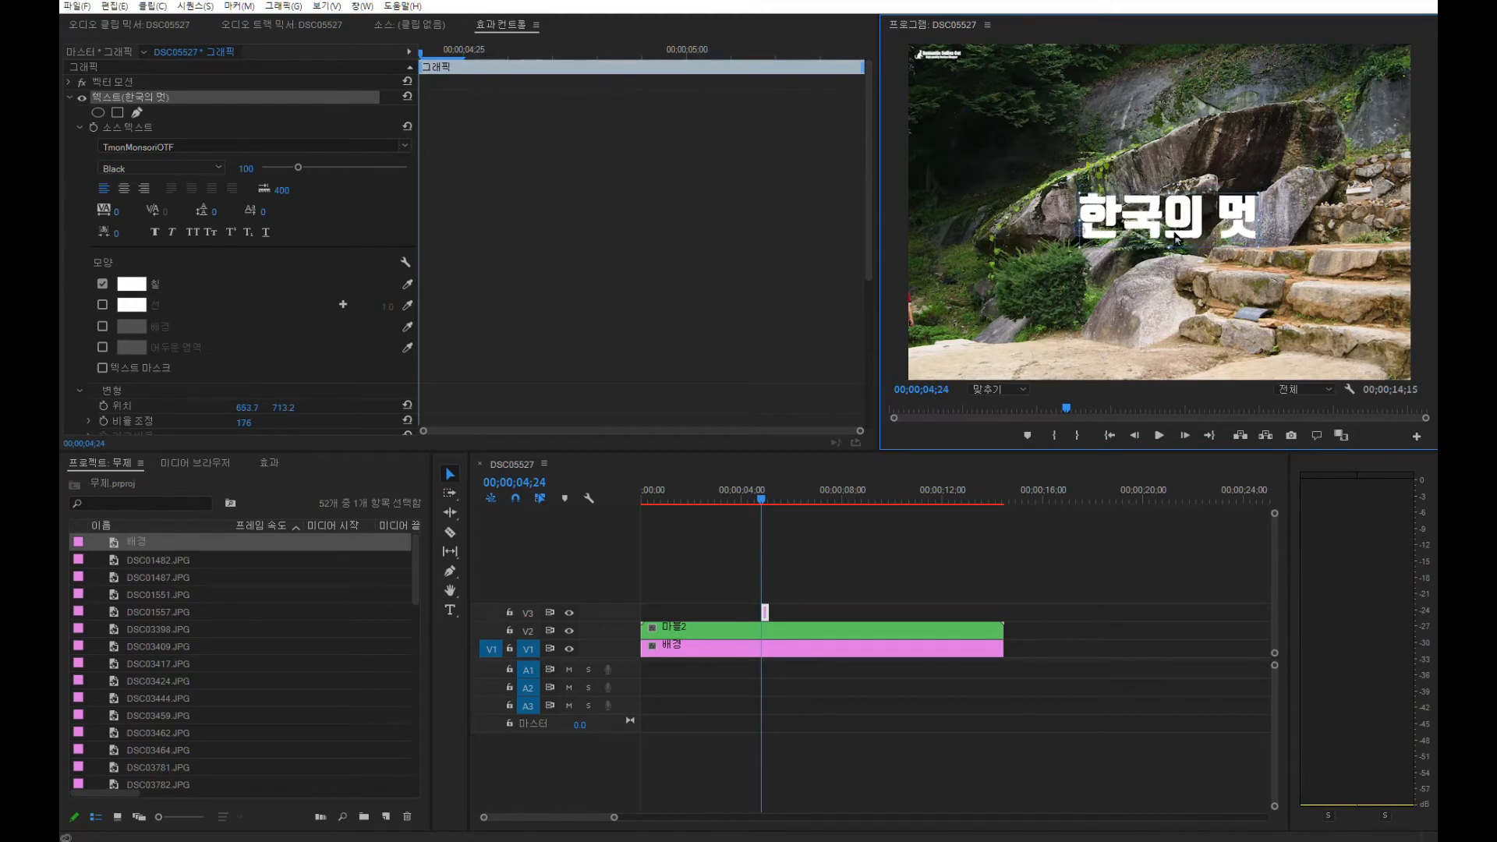
drag(1176, 239, 1161, 223)
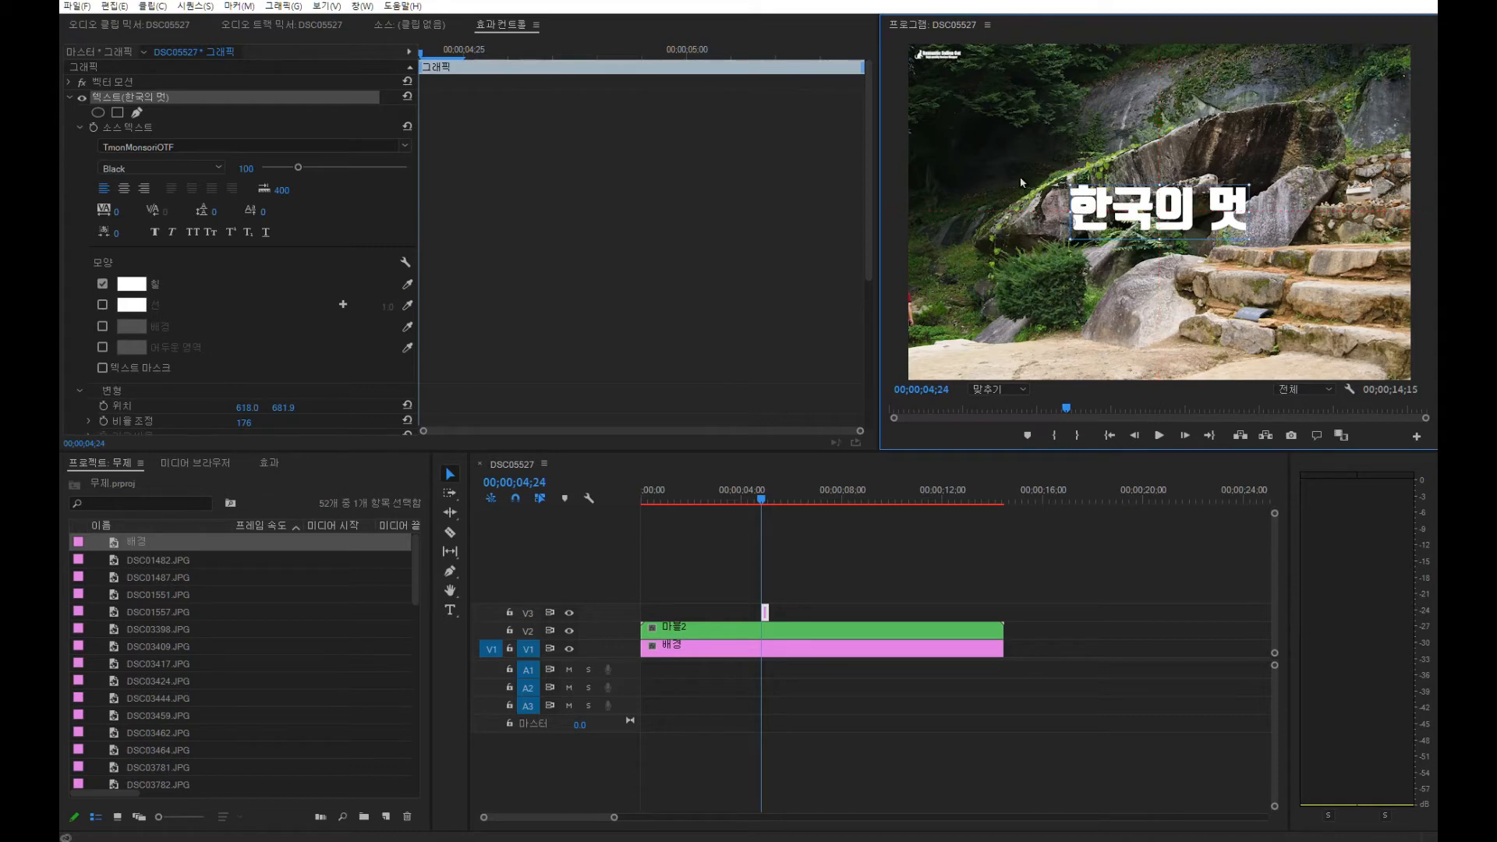
Extend the title clip on V3 in both directions to match the full length of the clips beneath.
click(765, 616)
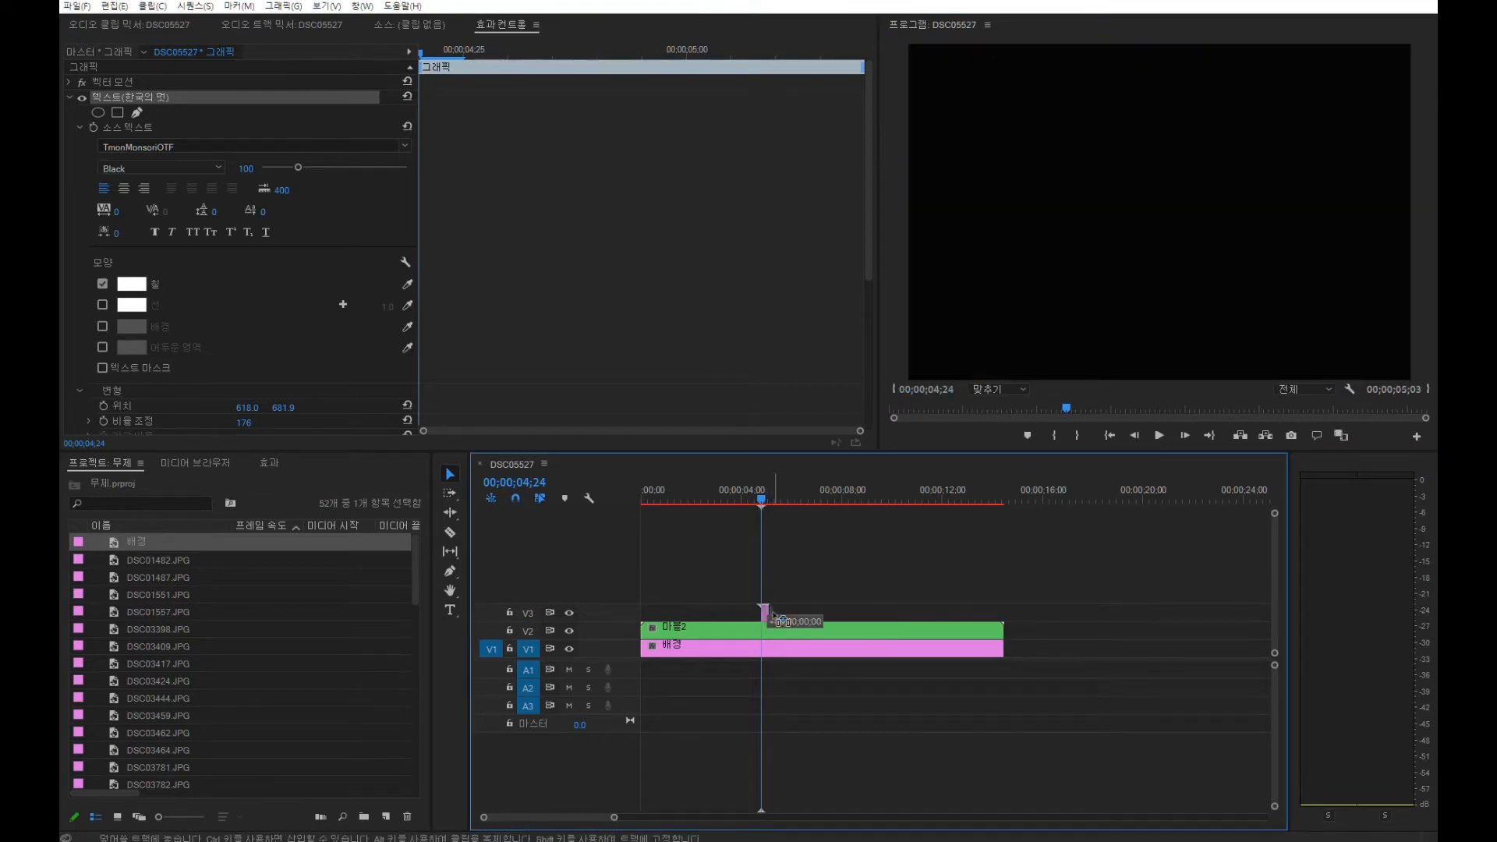
drag(771, 610, 1003, 610)
drag(764, 609, 640, 610)
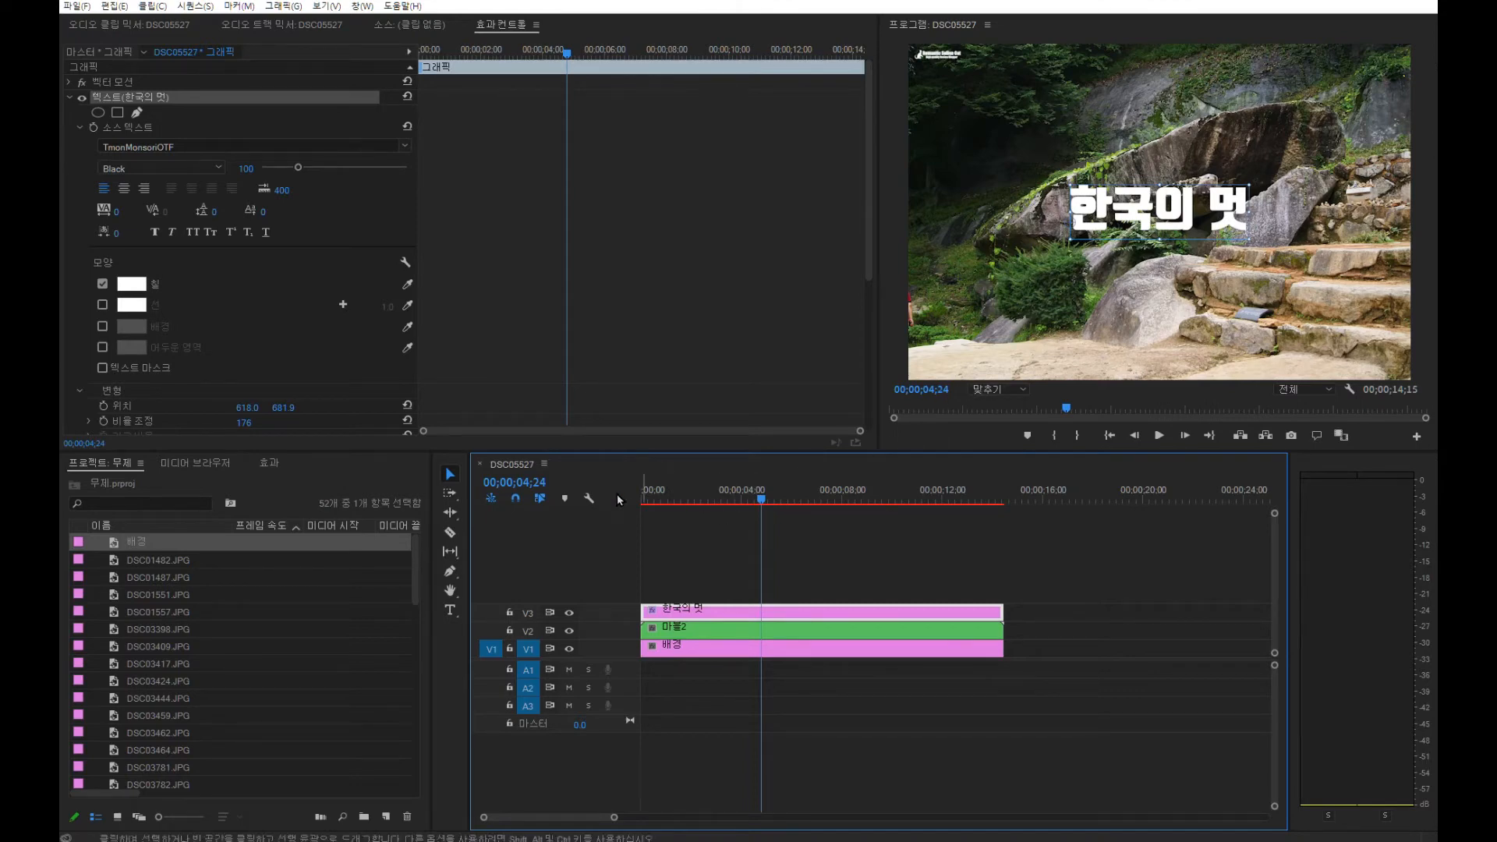
Start Scale (비율 조정) keyframing in the title clip's motion settings with a keyframe of 100 at 00;00;06;06.
drag(764, 502, 644, 503)
drag(743, 512, 799, 529)
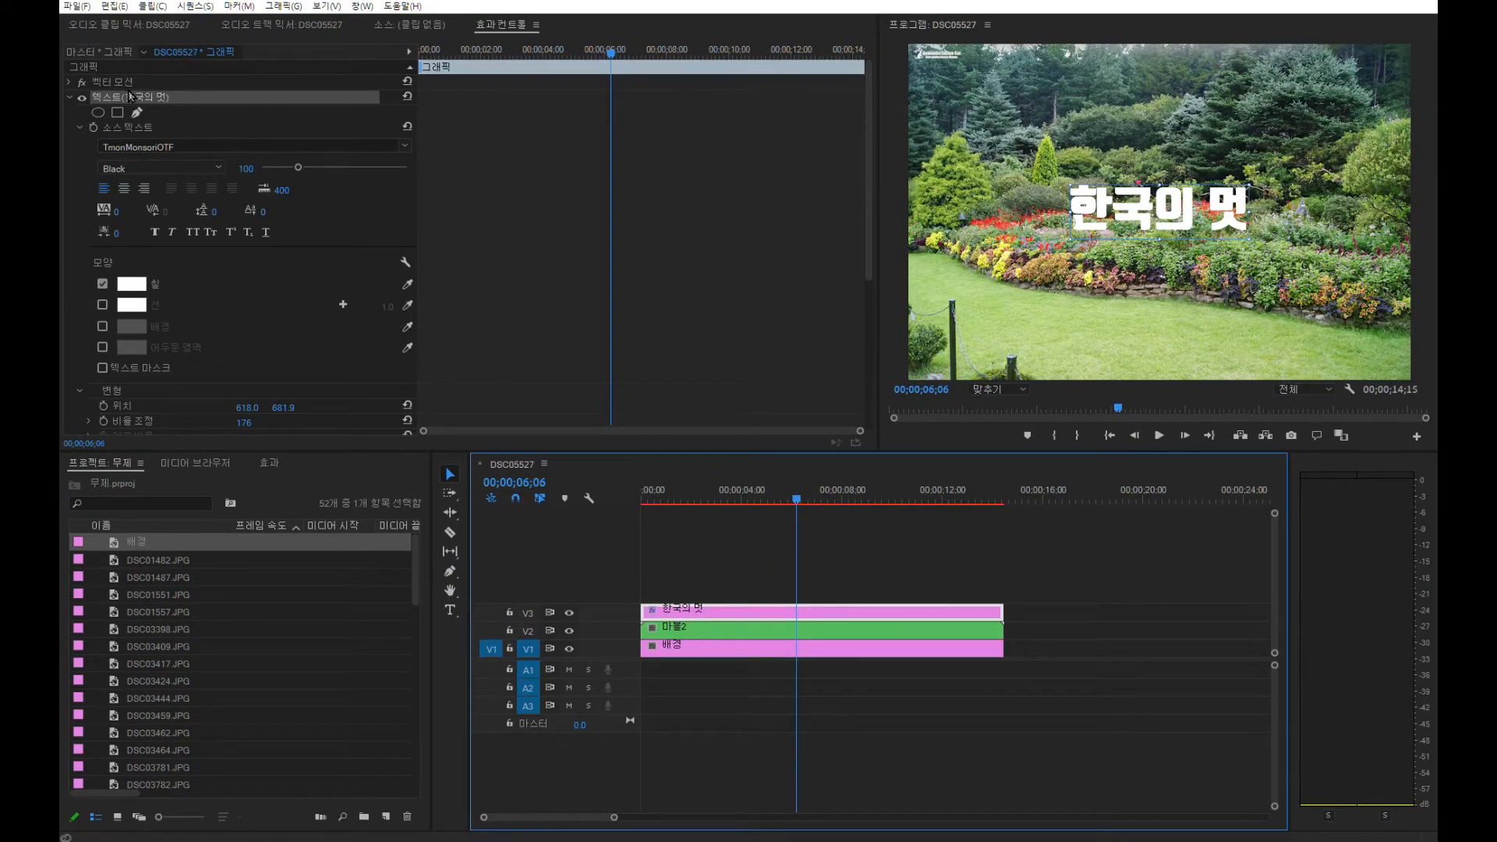
click(70, 99)
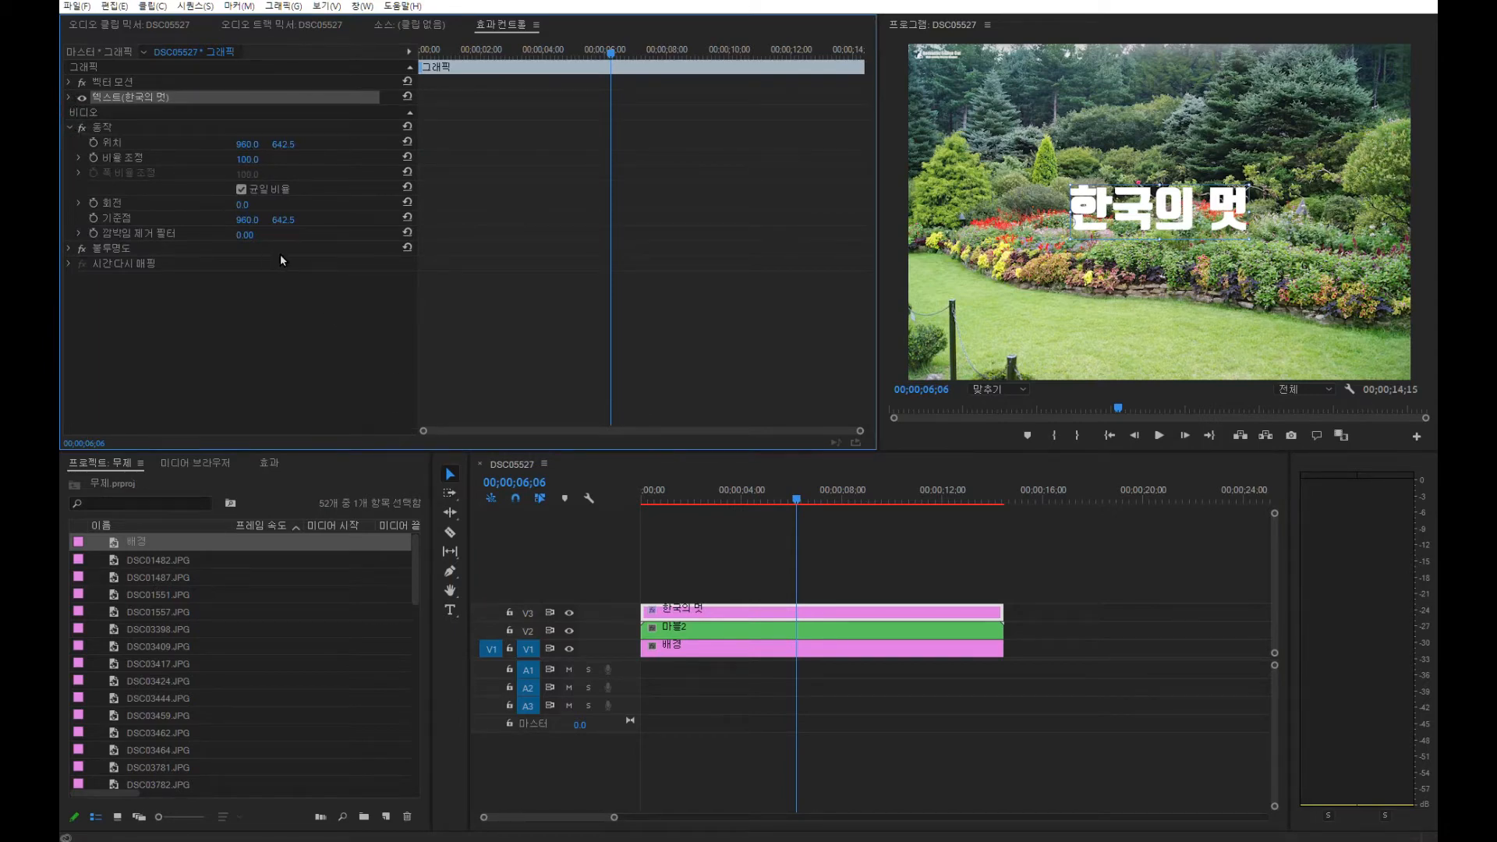
click(93, 158)
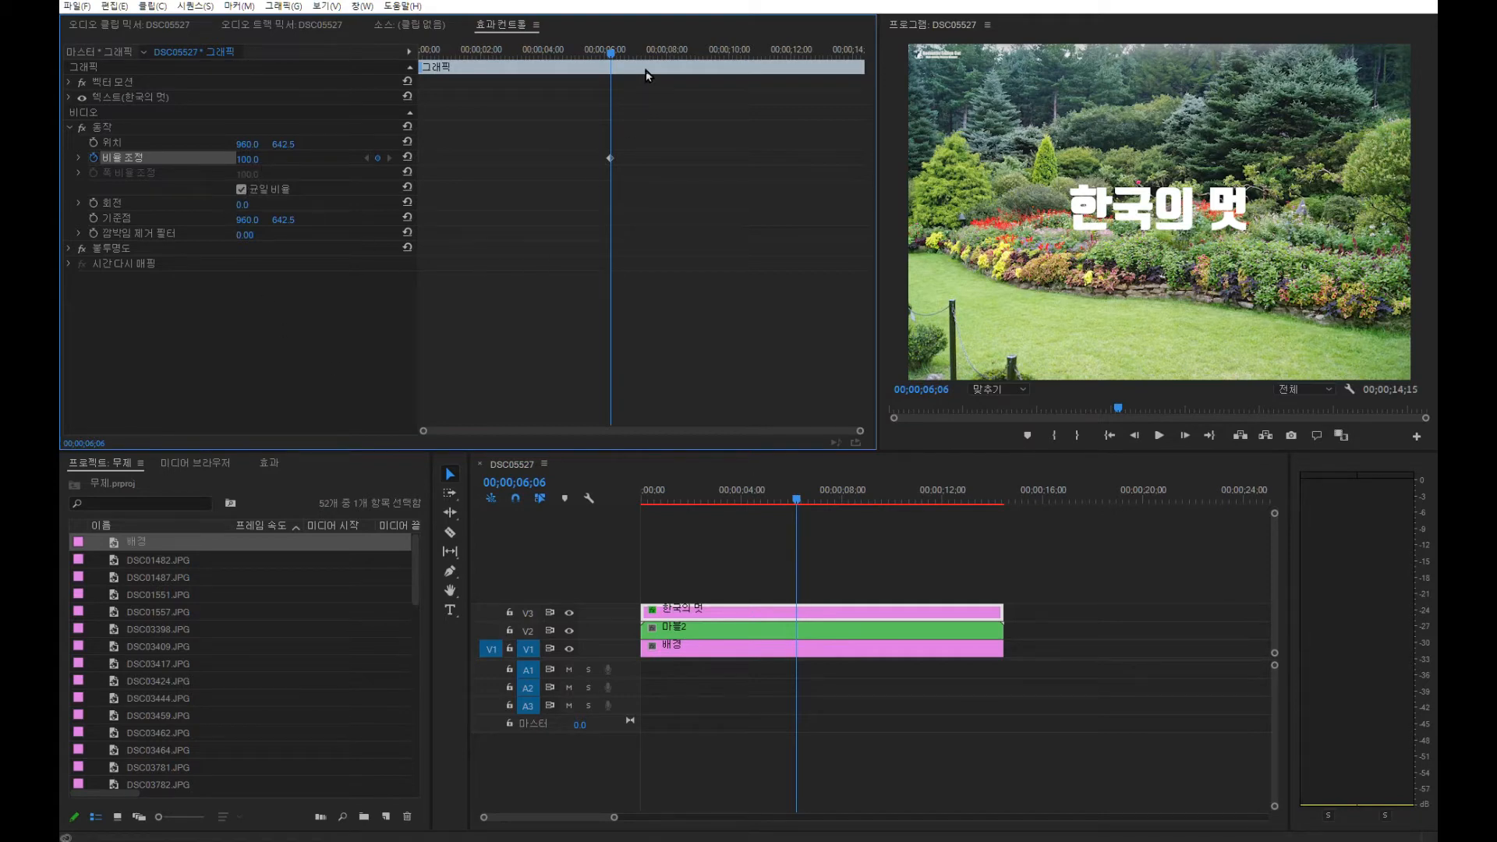
Keyframe the title's scale at 200 at the clip's start and play back the shrinking animation.
drag(612, 60, 398, 63)
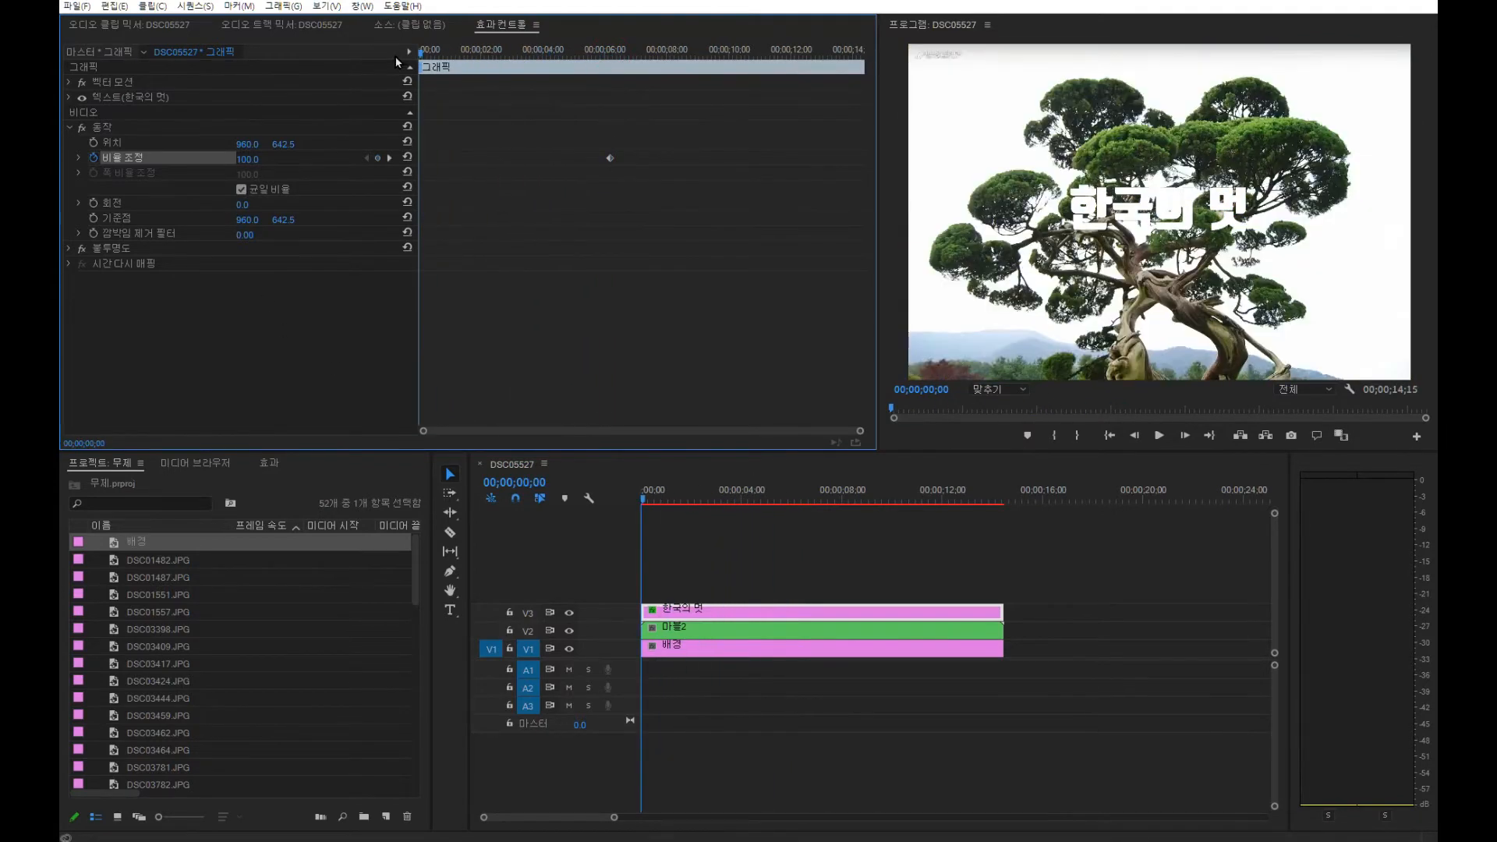
click(246, 159)
text(200)
key(Return)
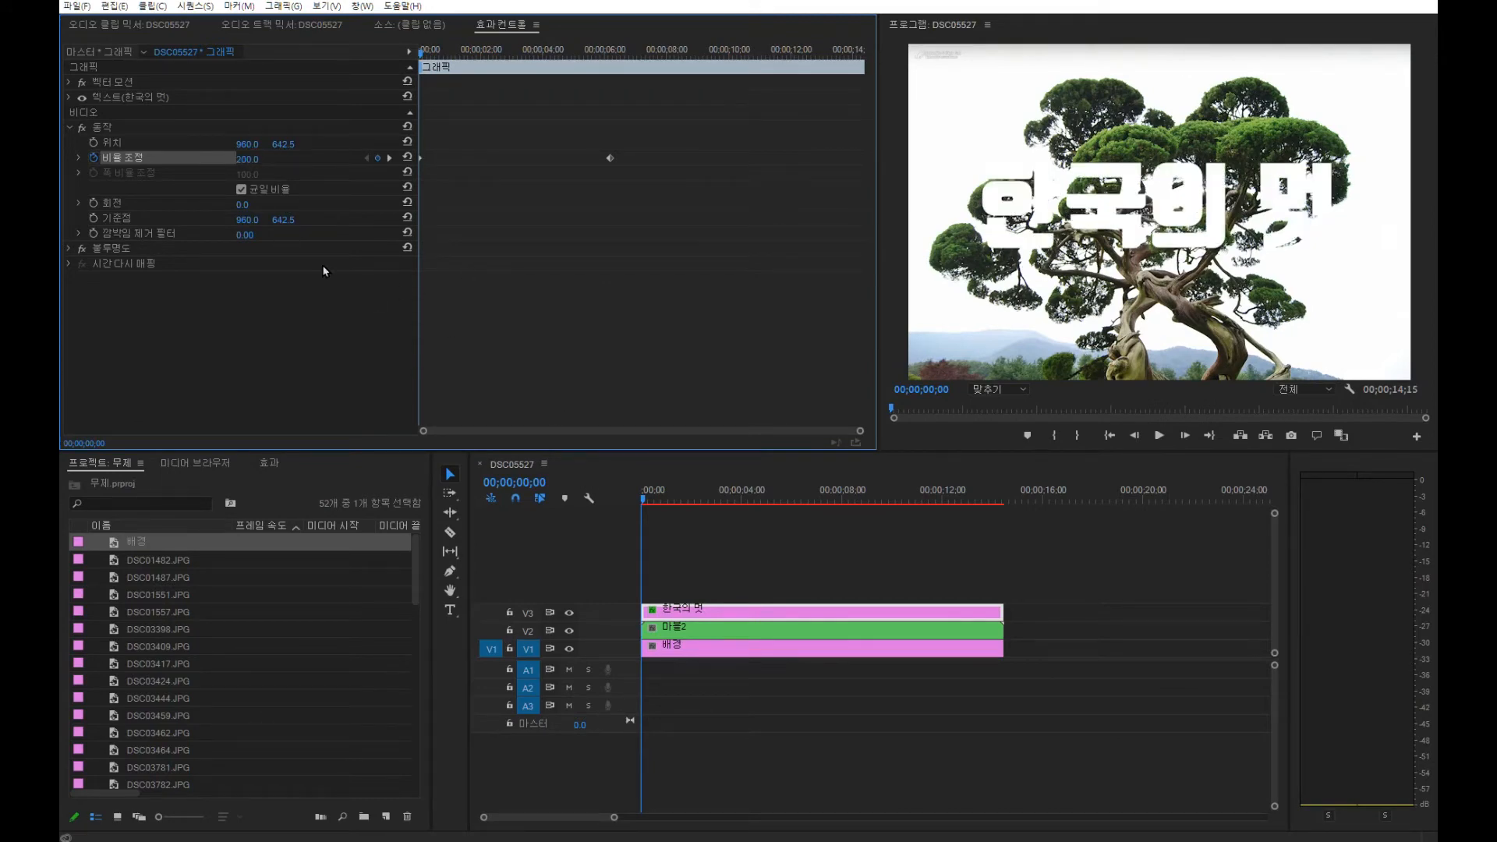
click(647, 503)
key(space)
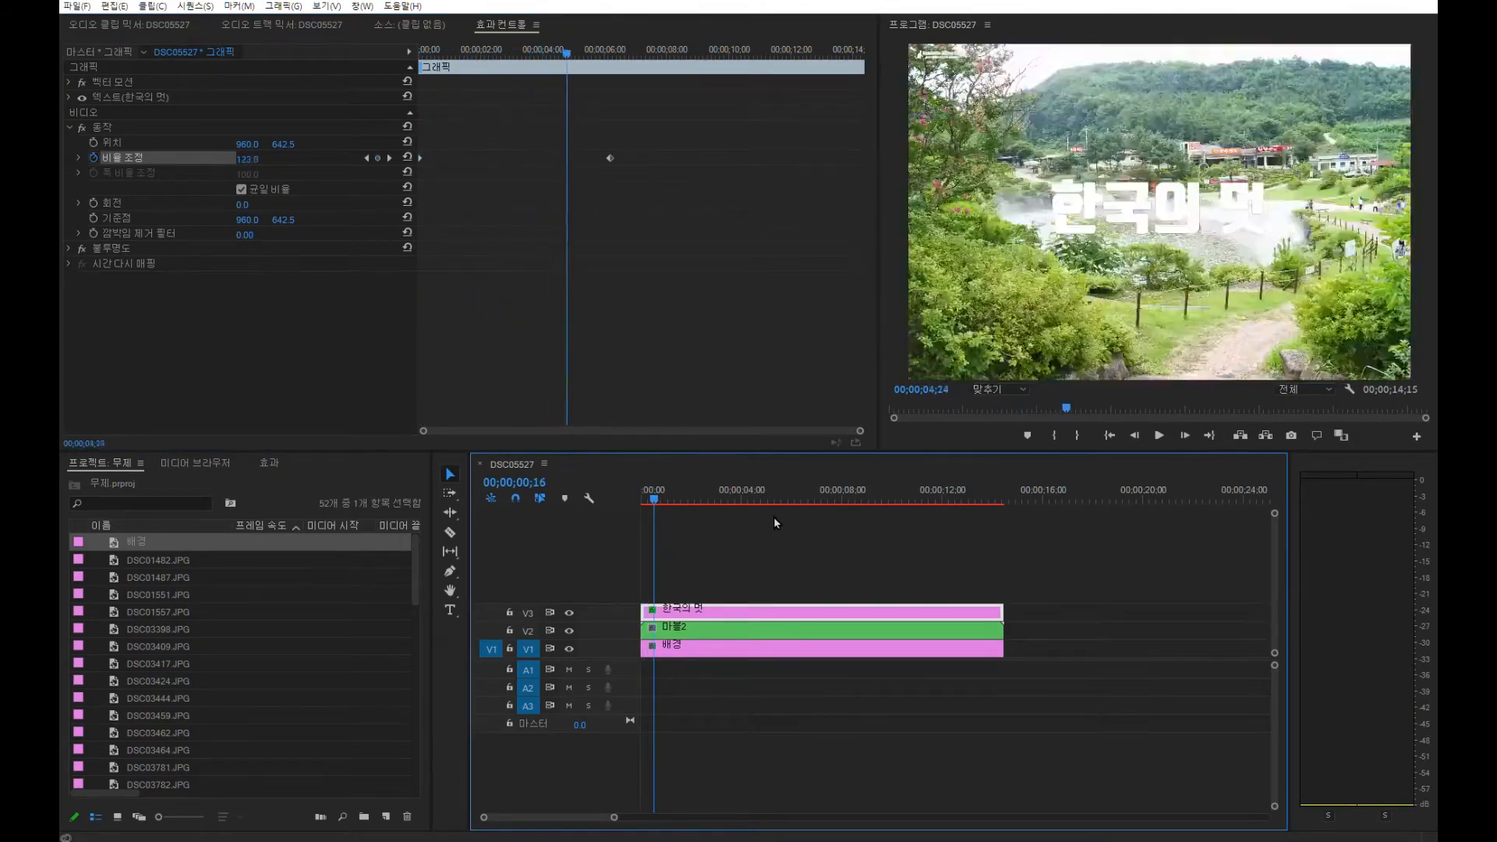
drag(904, 534, 825, 537)
key(space)
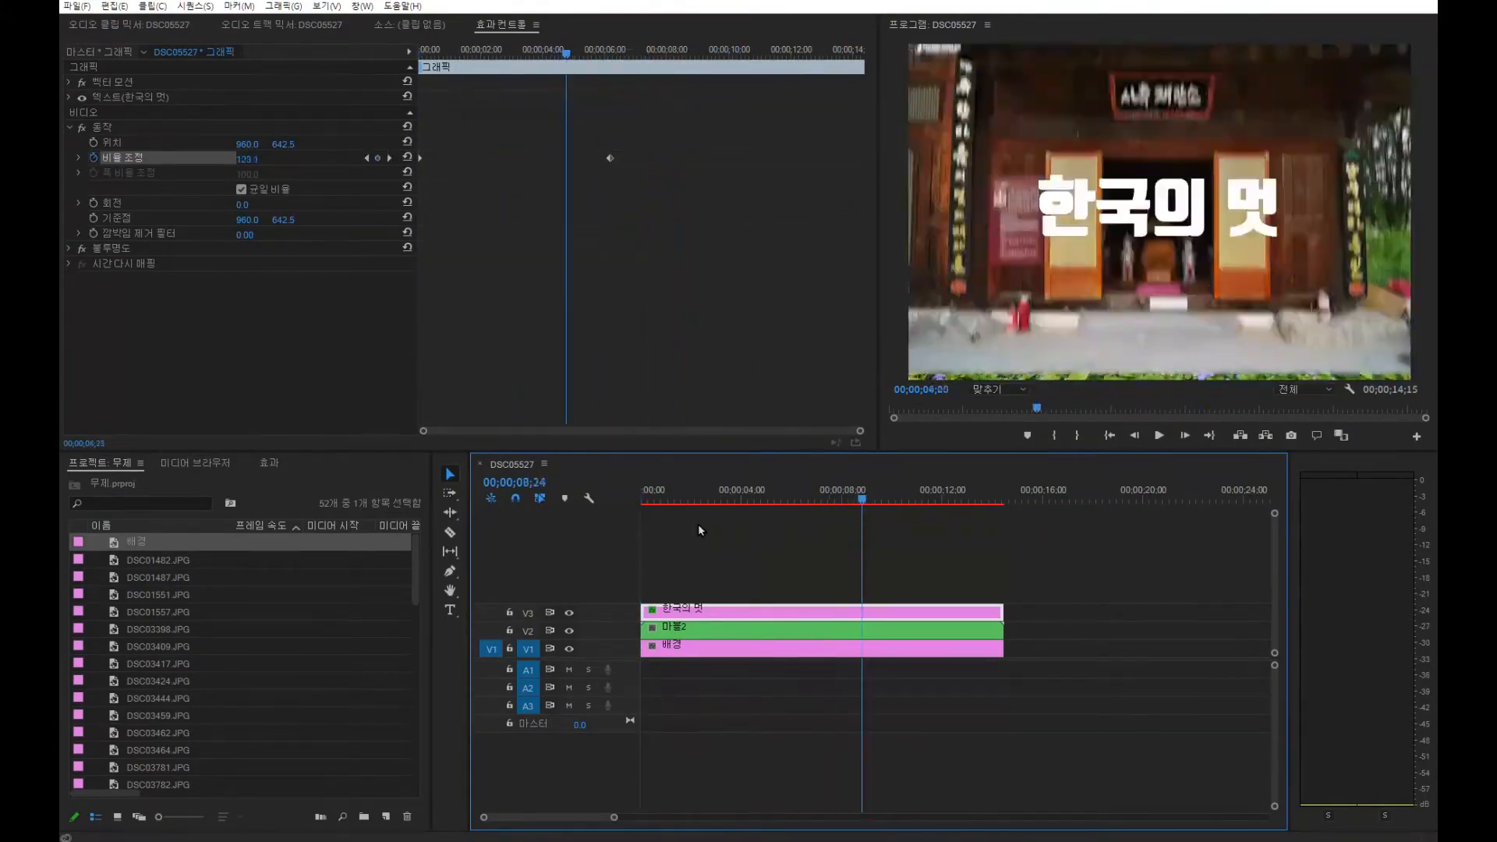
click(812, 538)
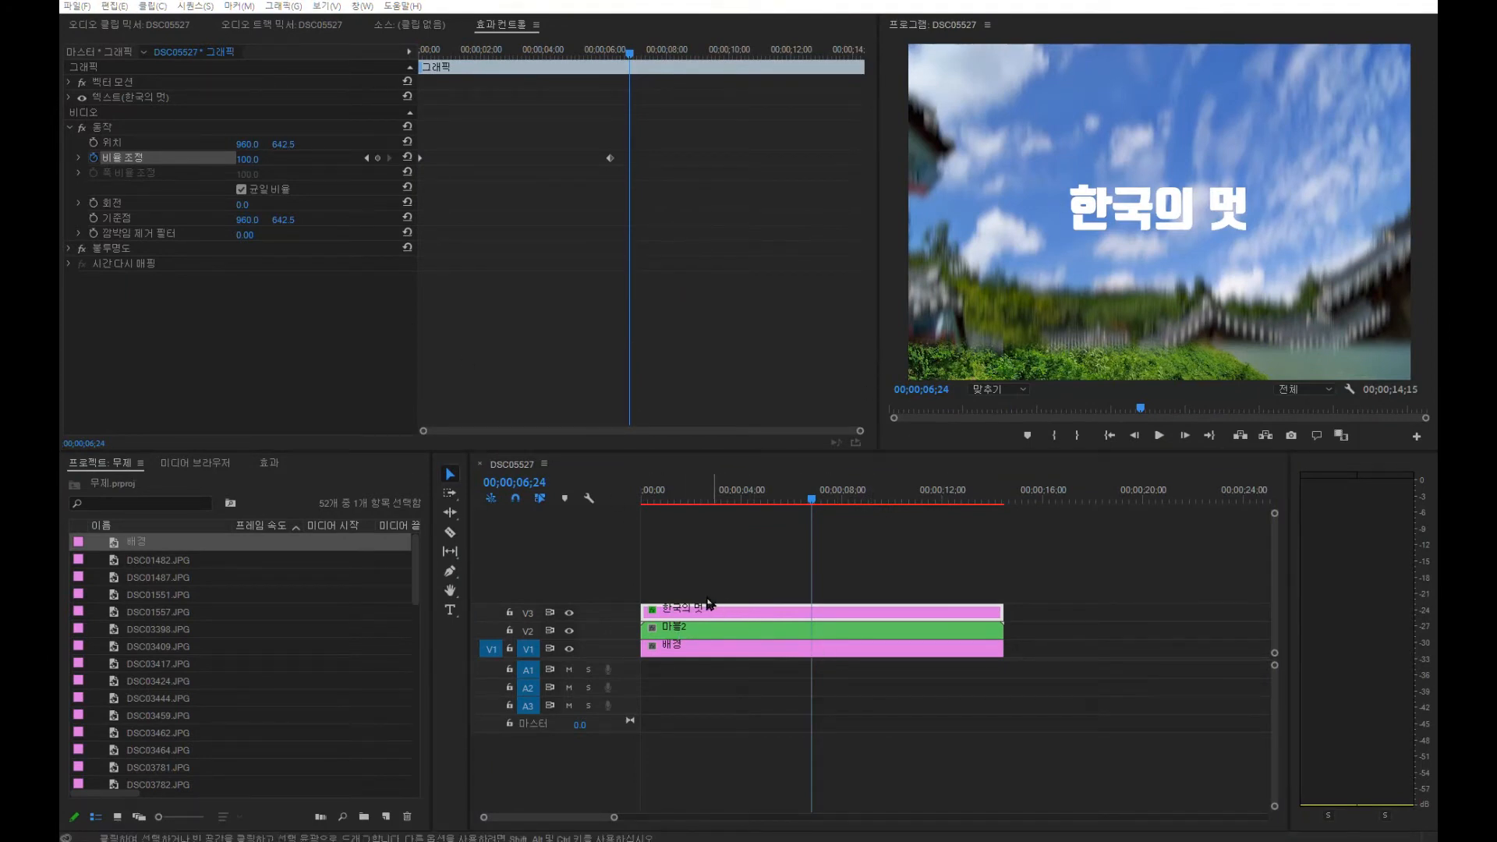
Find the Track Matte Key (트랙 매트 키) effect by searching 트랙 and apply it to the 마블2 clip on V2.
click(681, 650)
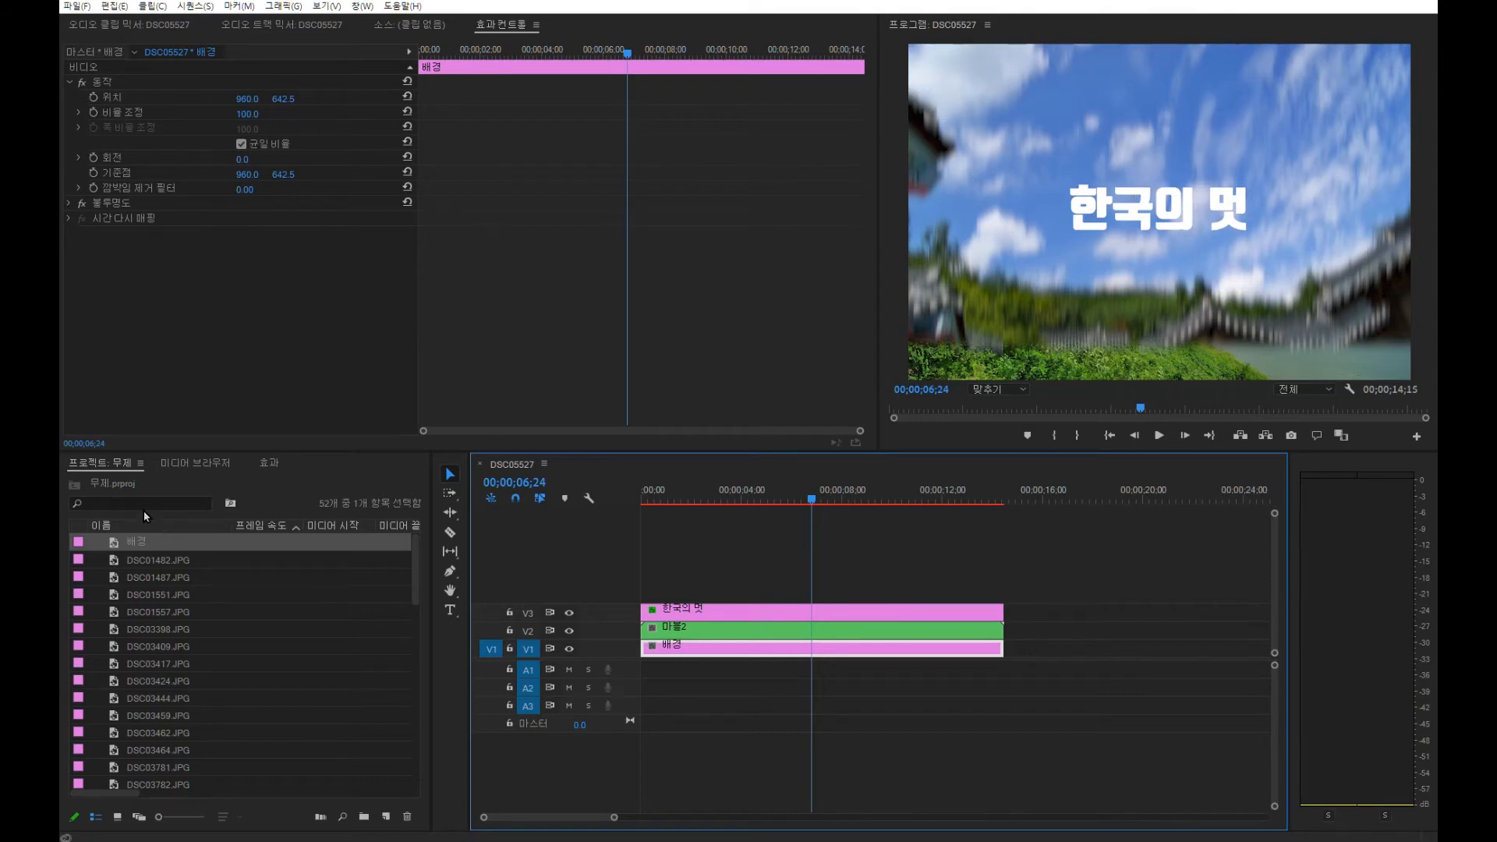
click(270, 463)
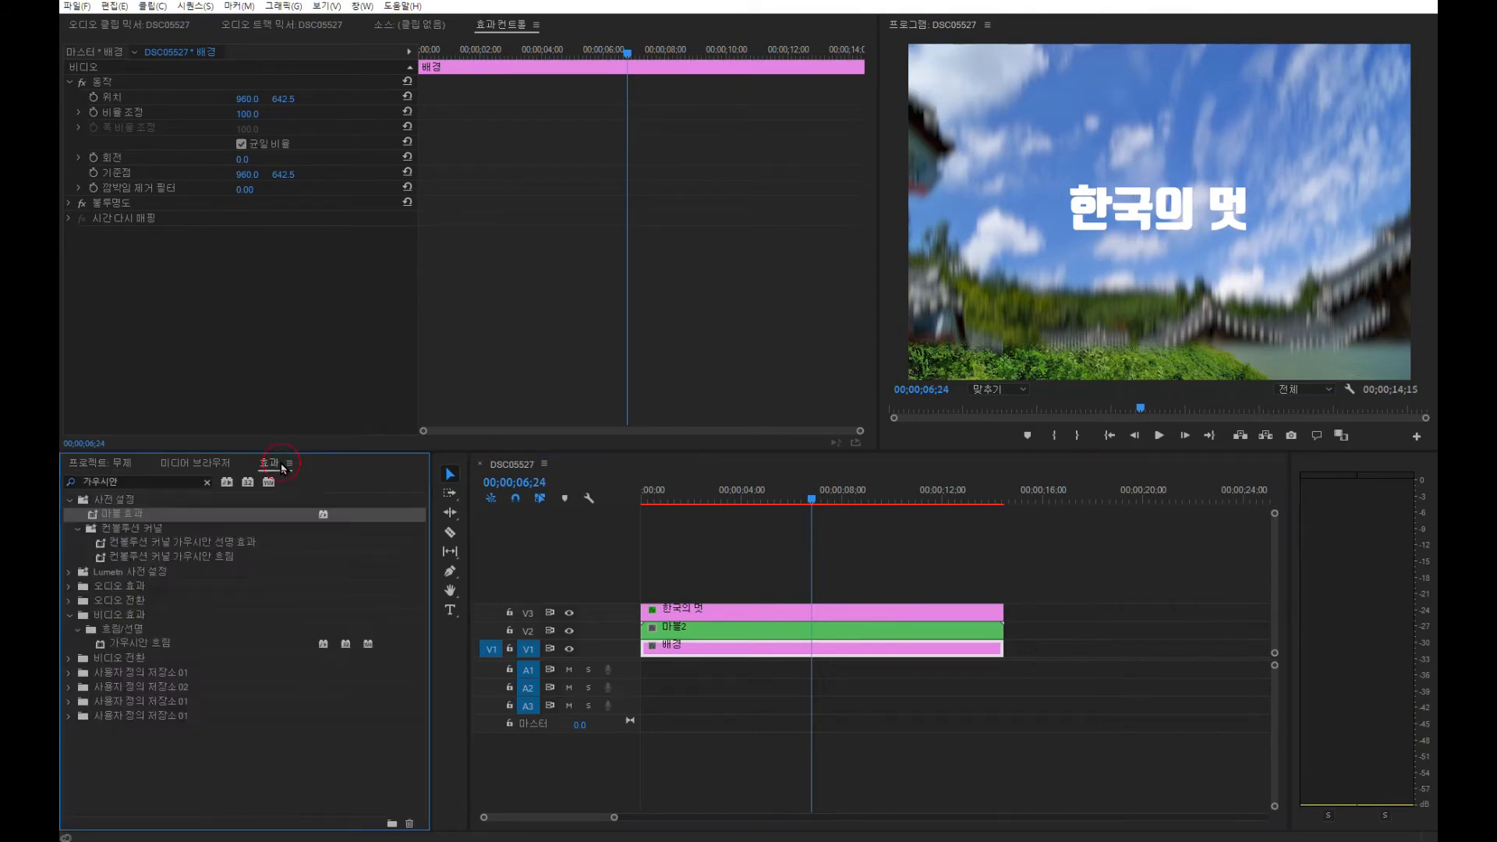
double_click(165, 484)
text(트랙)
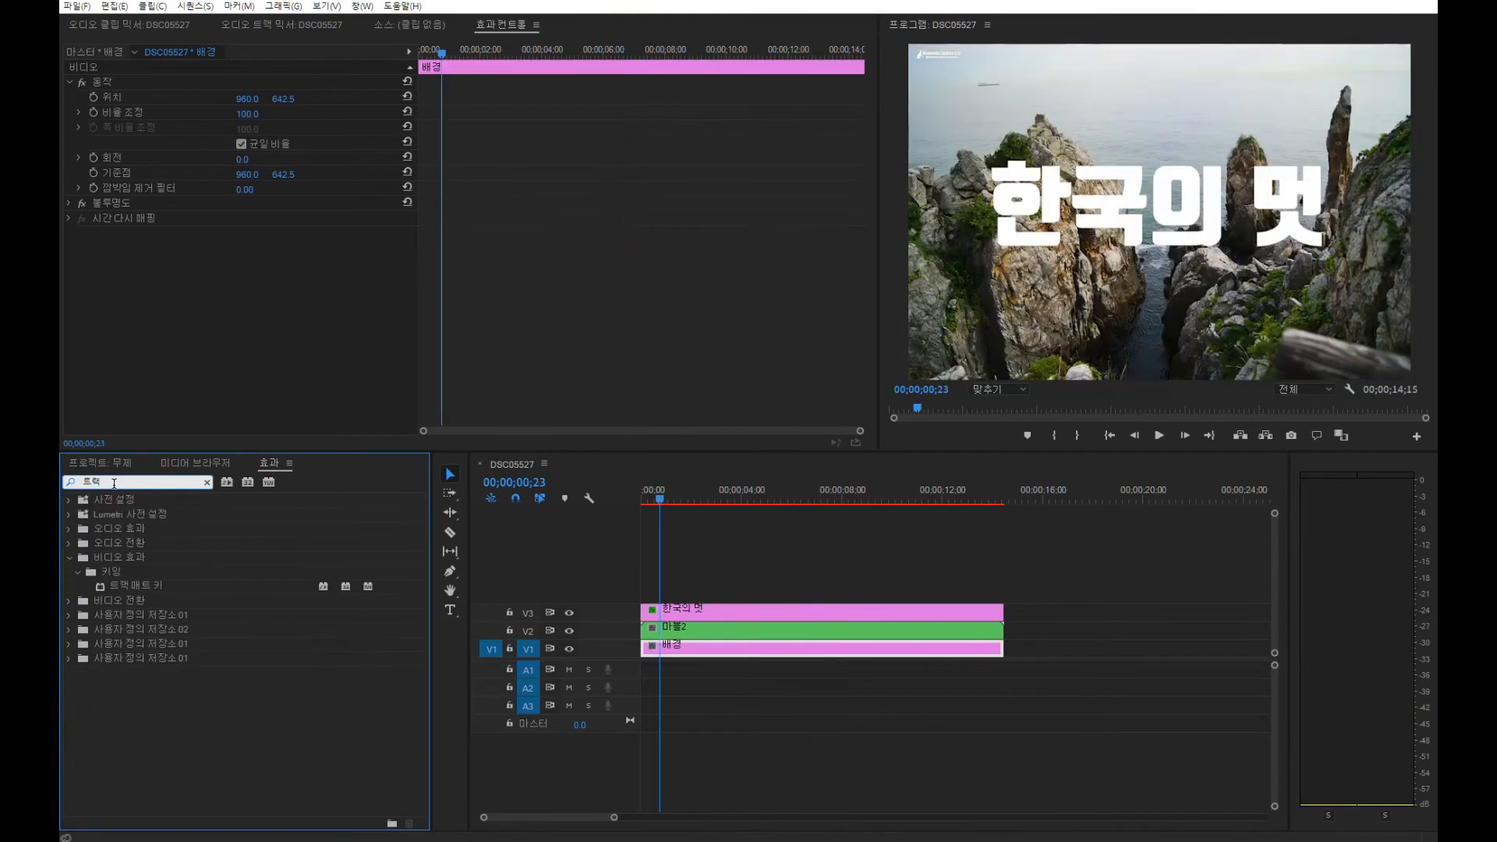
drag(128, 587, 673, 633)
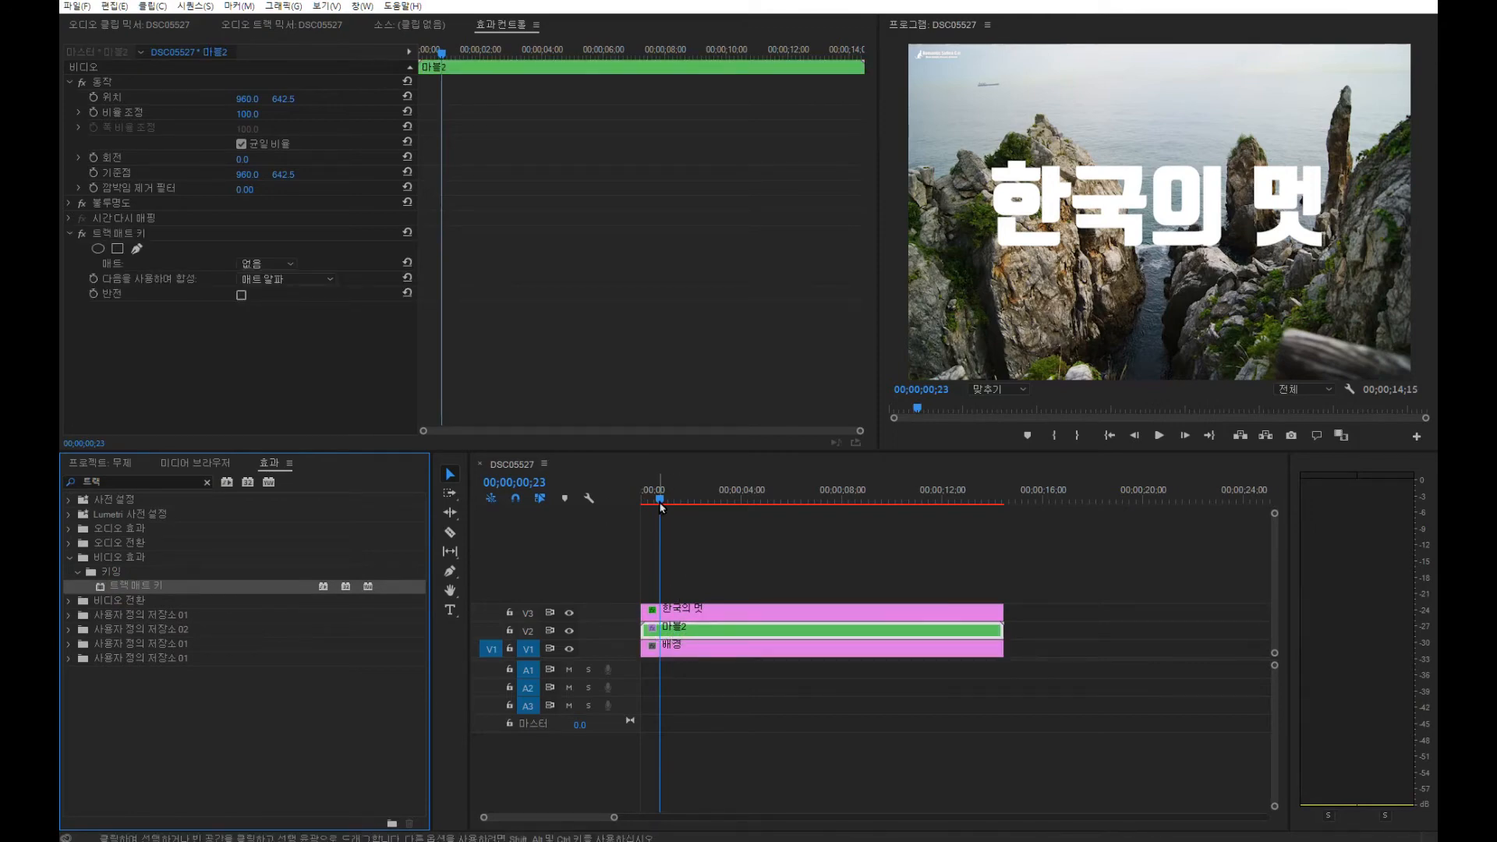
Set the track matte key's matte to 비디오 3 and check the photo-filled title along the timeline.
drag(661, 509, 642, 504)
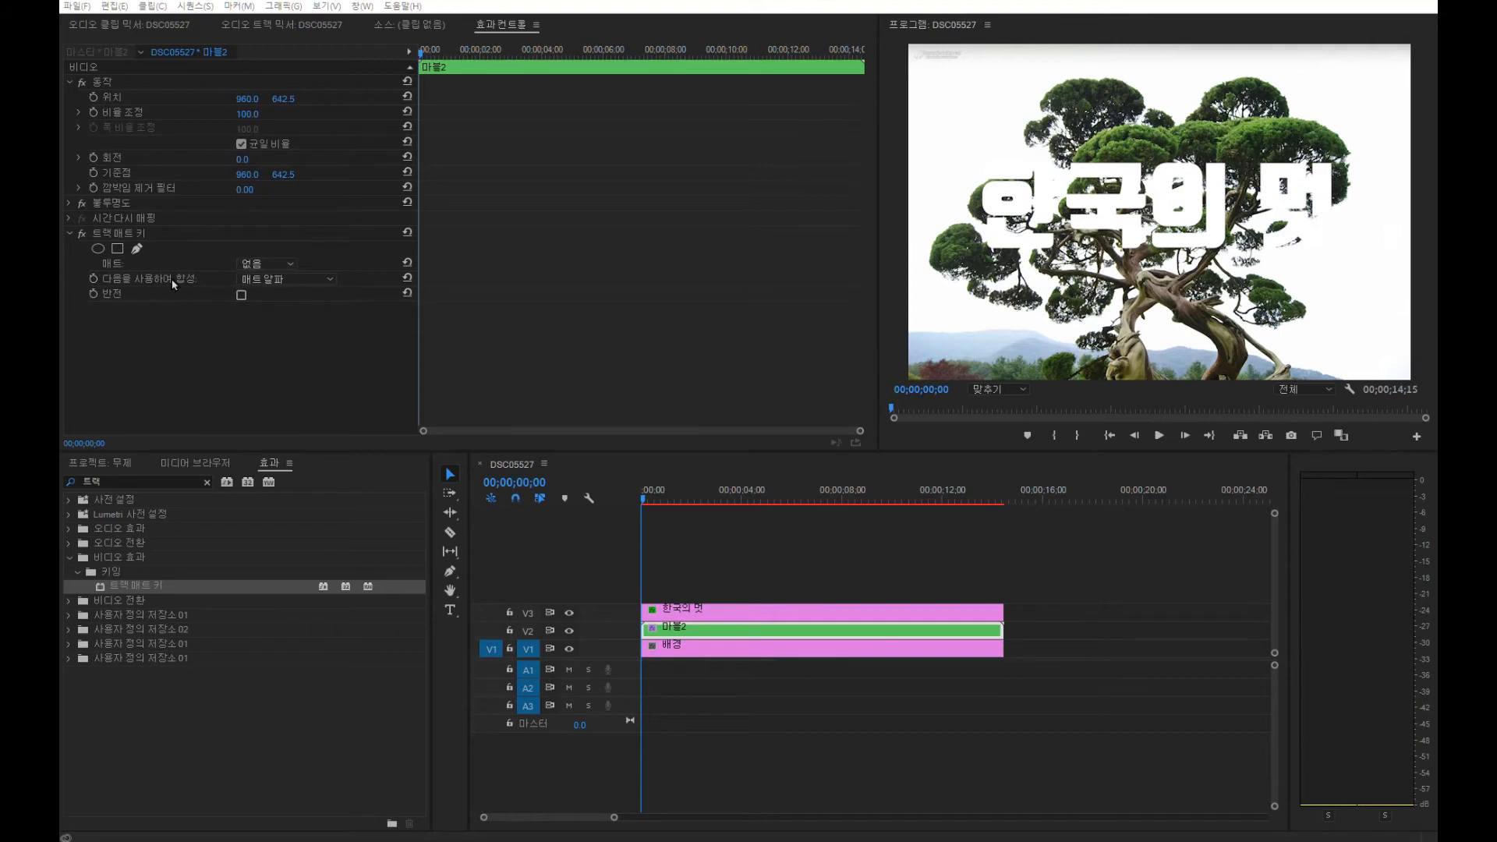
click(277, 264)
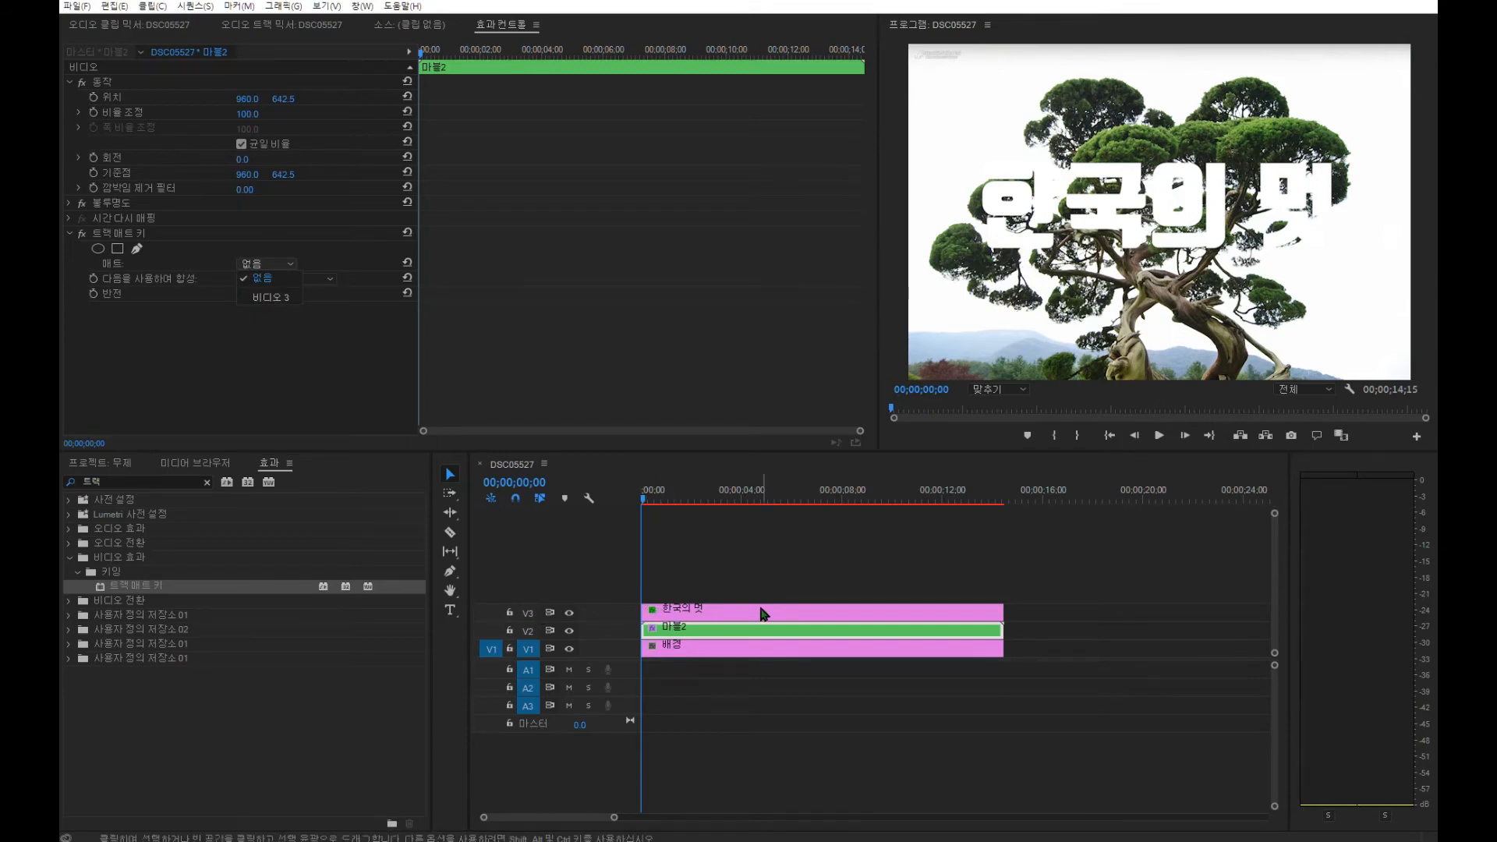
click(286, 300)
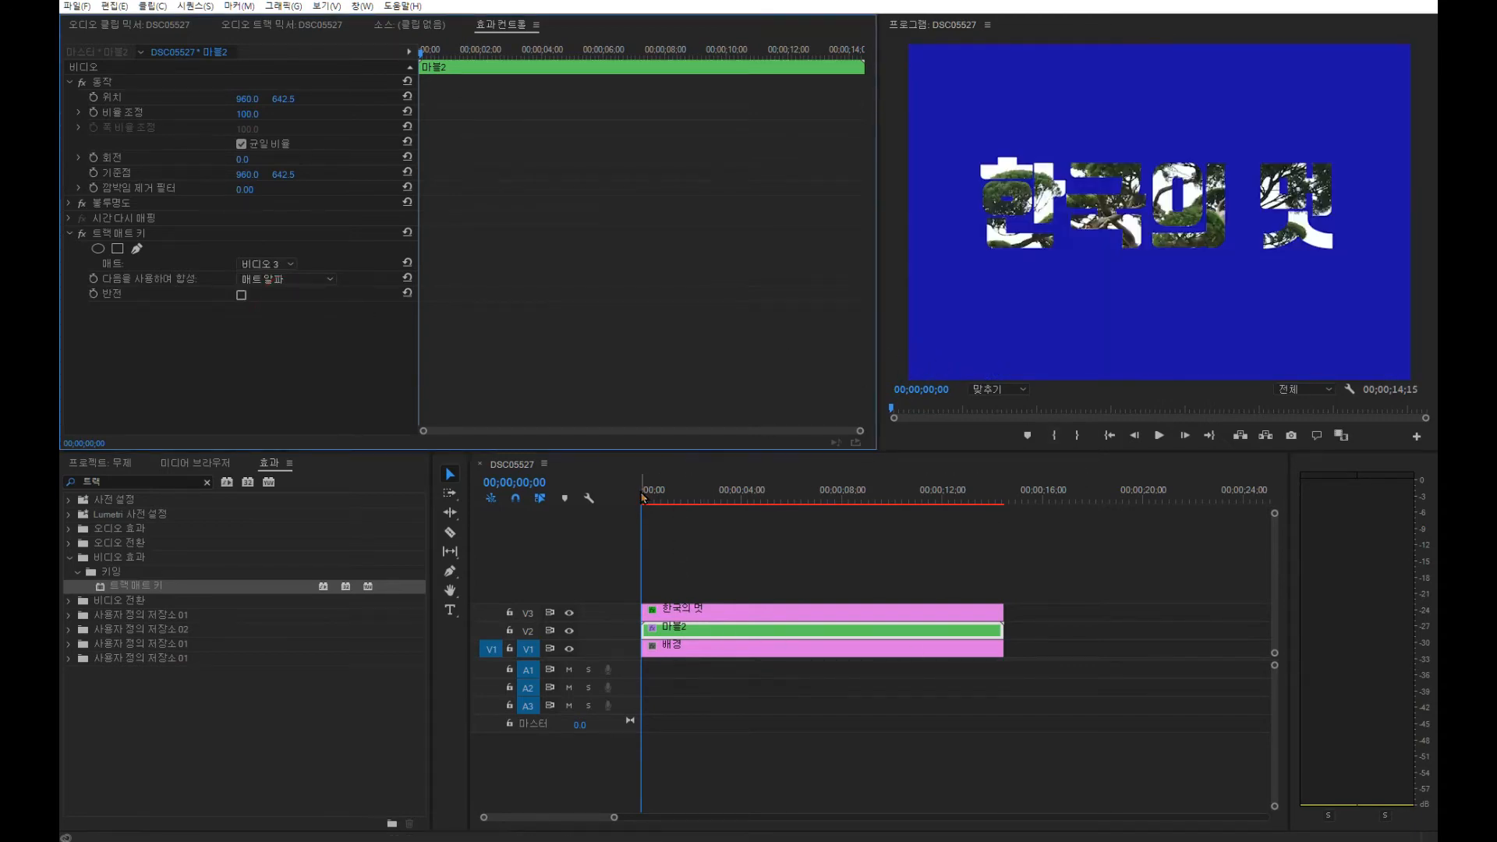
drag(643, 502, 680, 515)
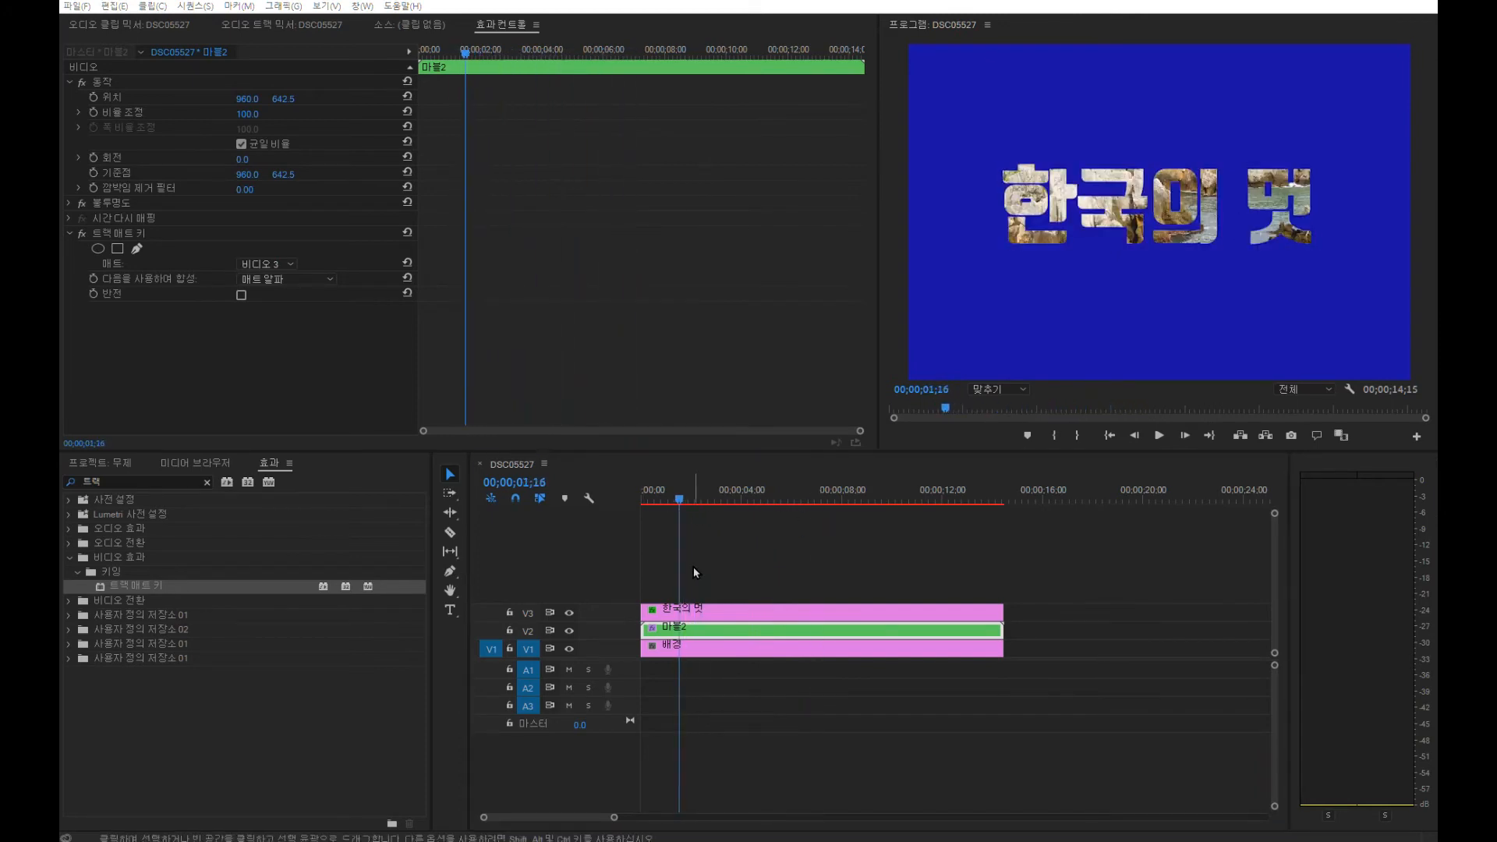
click(681, 498)
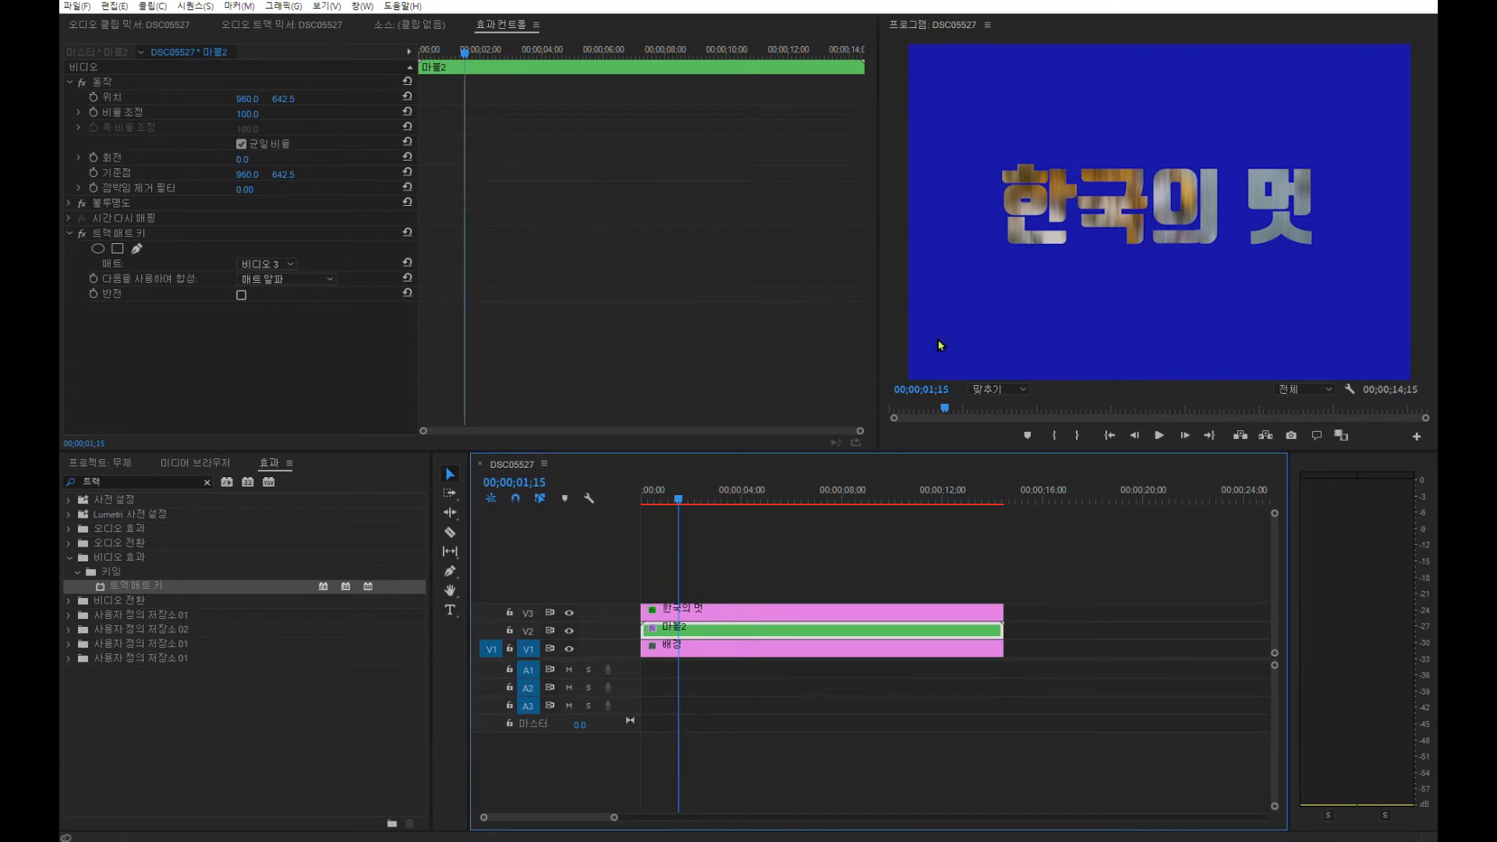
drag(678, 497, 755, 513)
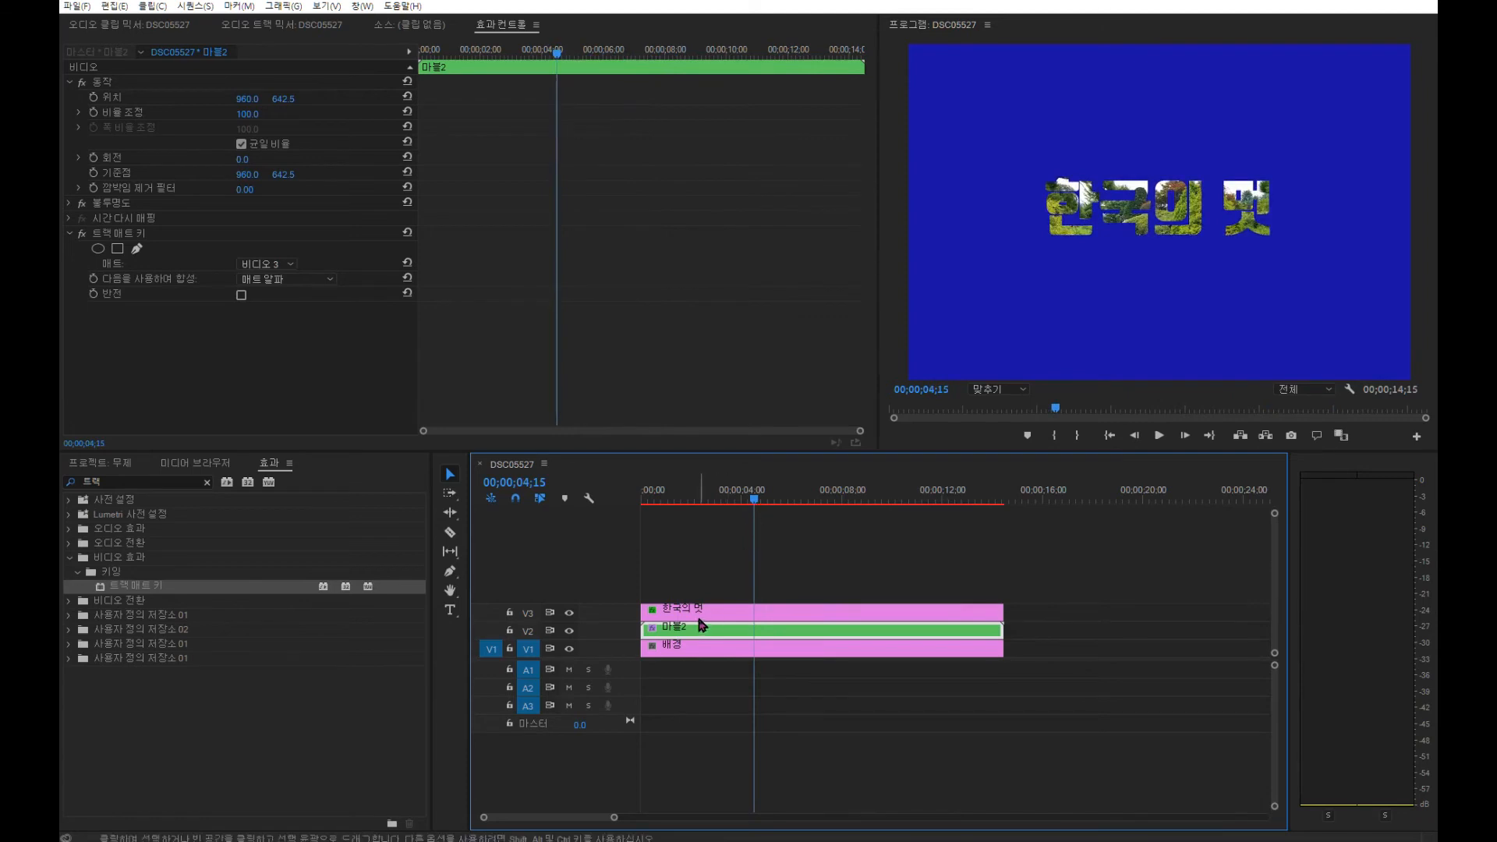
drag(755, 502, 794, 521)
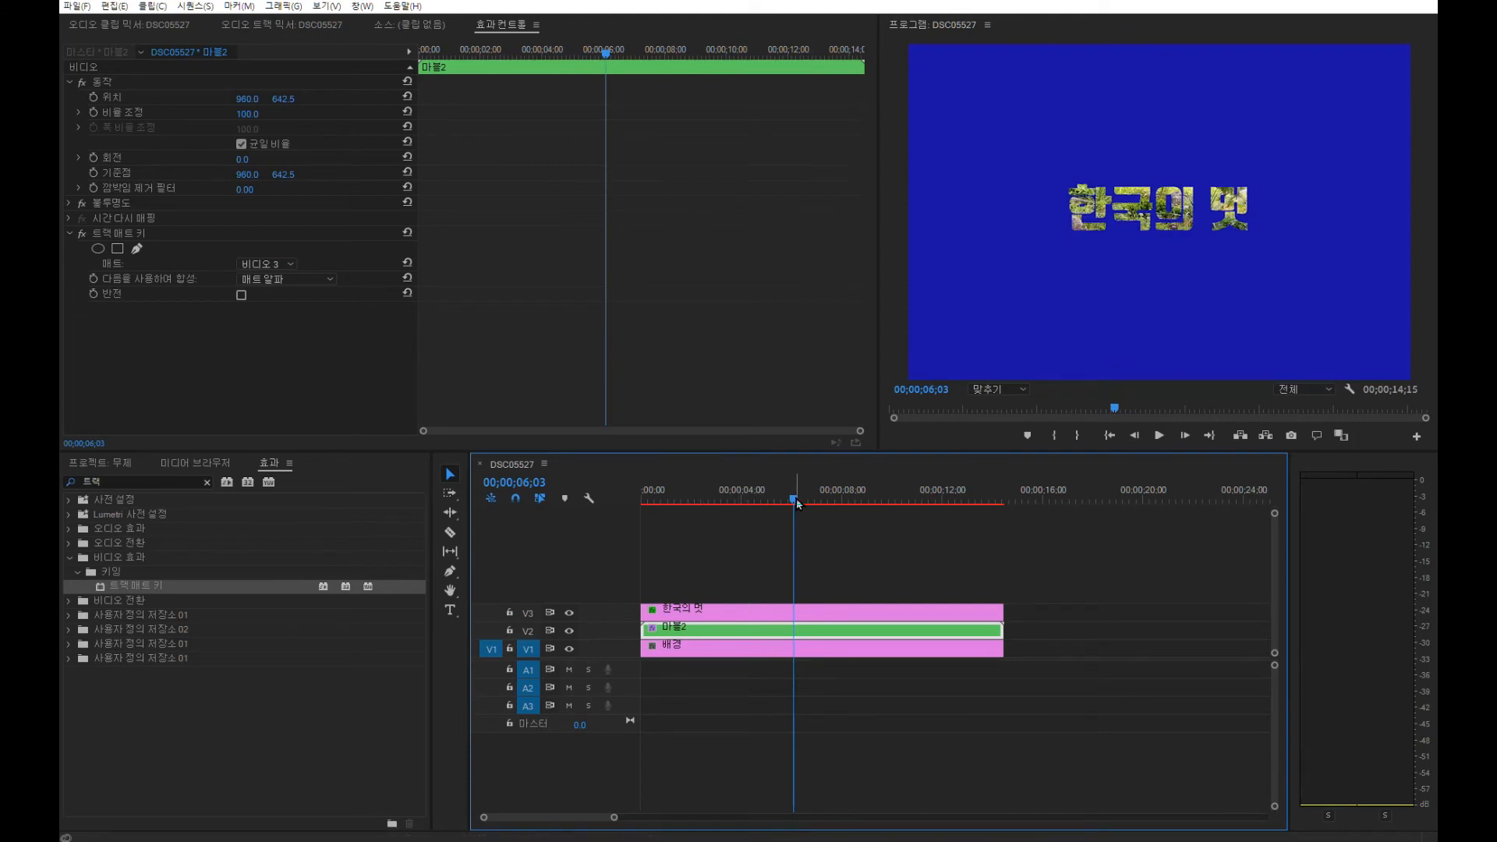
drag(797, 503, 807, 502)
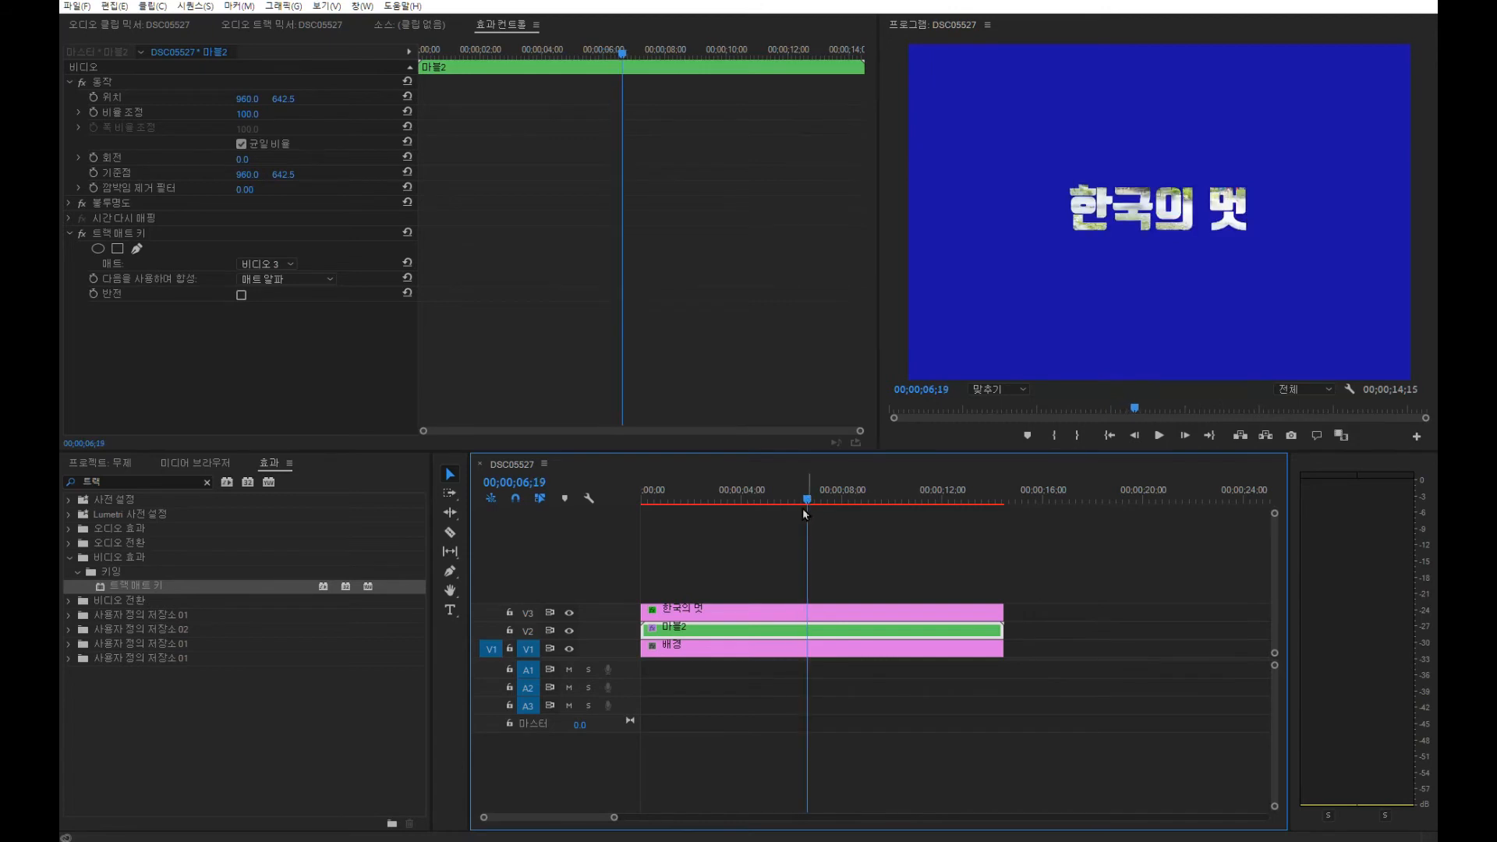
Duplicate the 마블2 clip onto V4 above the title and remove the track matte key effect from the copy.
click(669, 635)
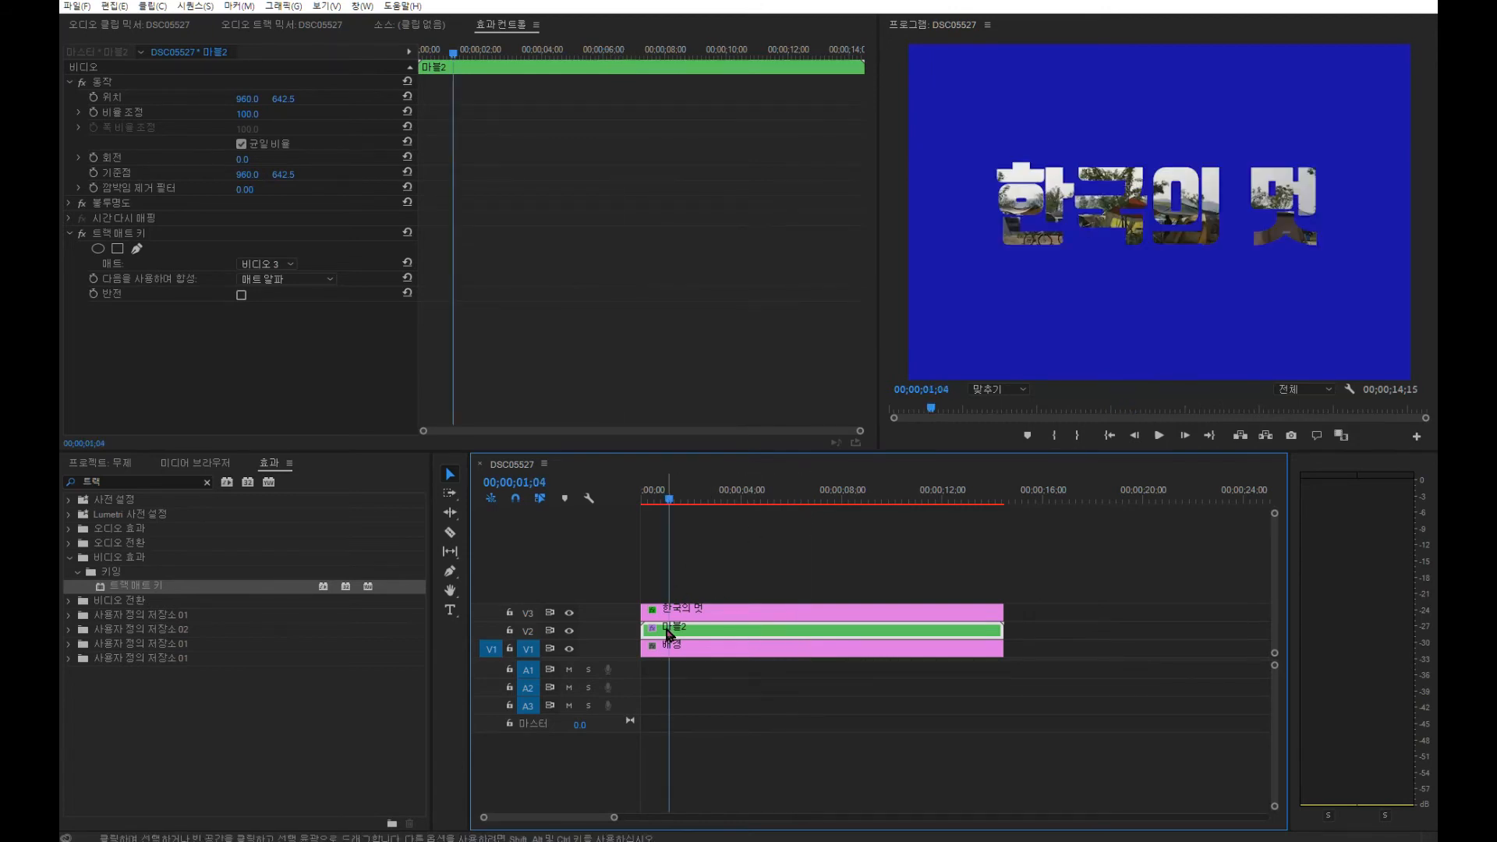
drag(669, 634, 671, 602)
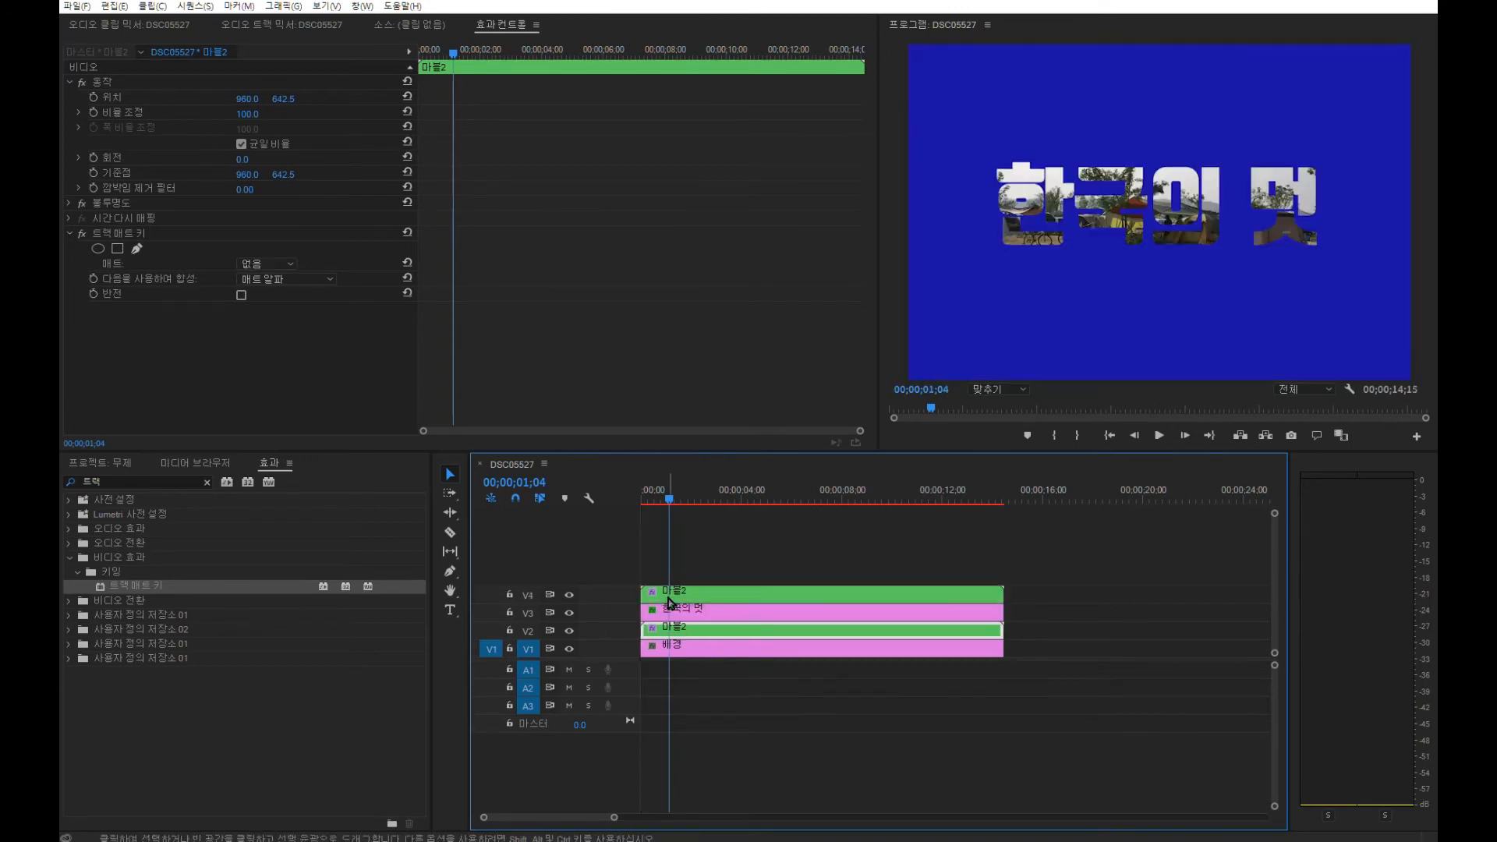
click(668, 596)
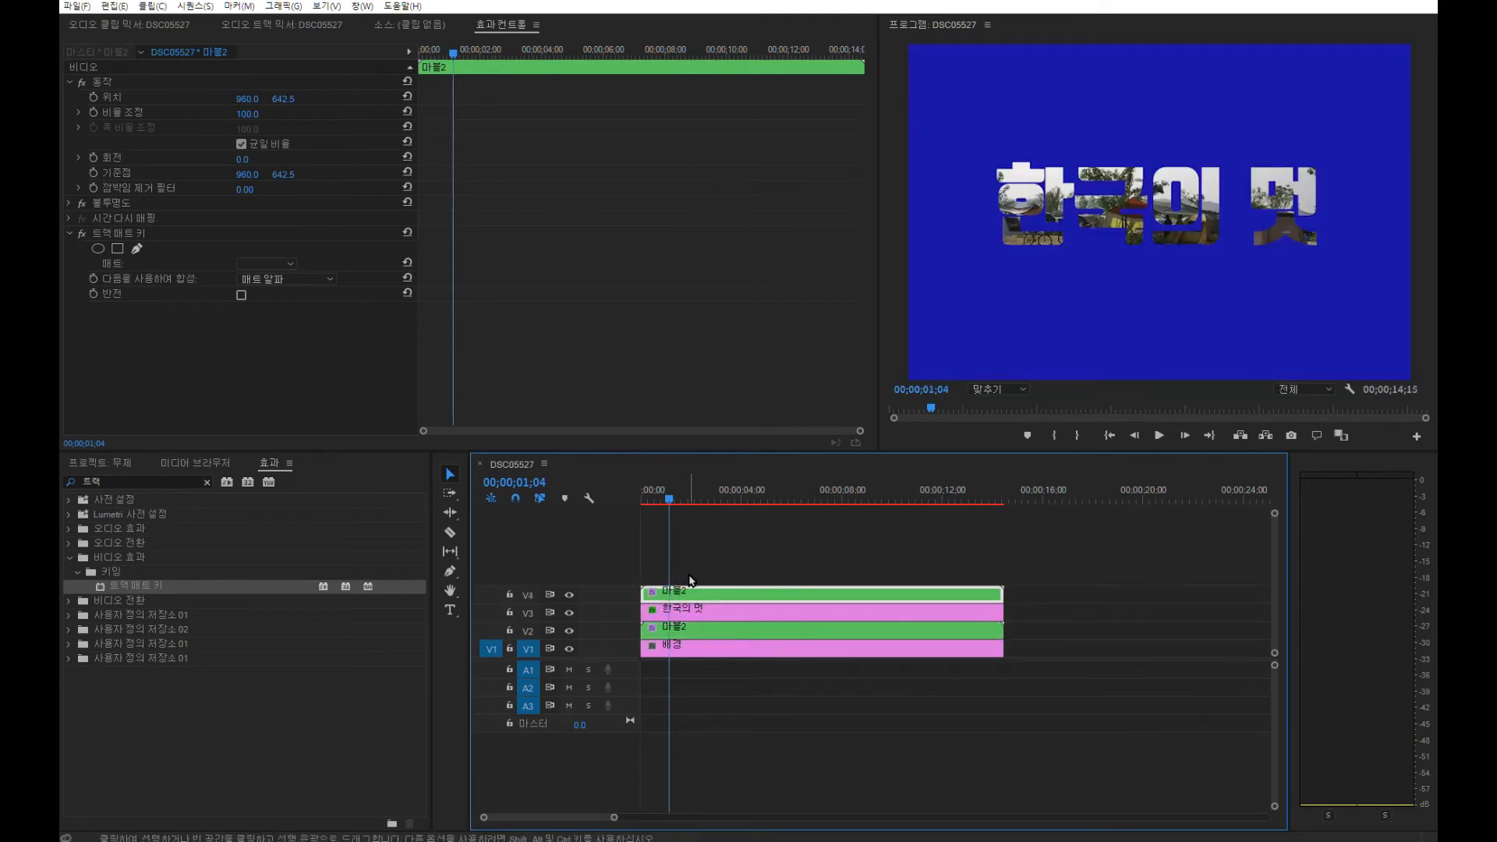
click(131, 235)
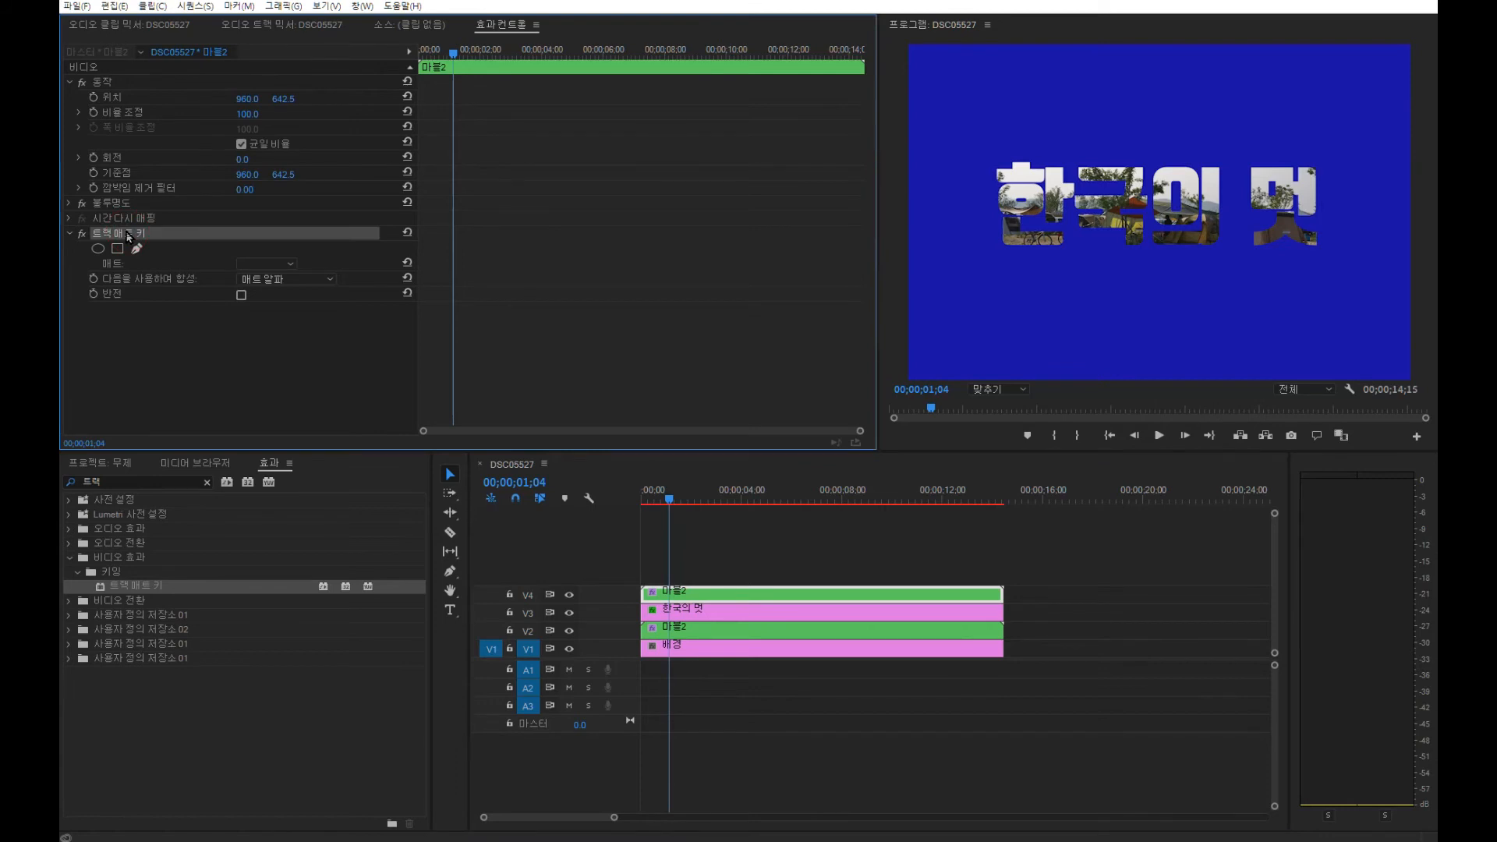
key(Delete)
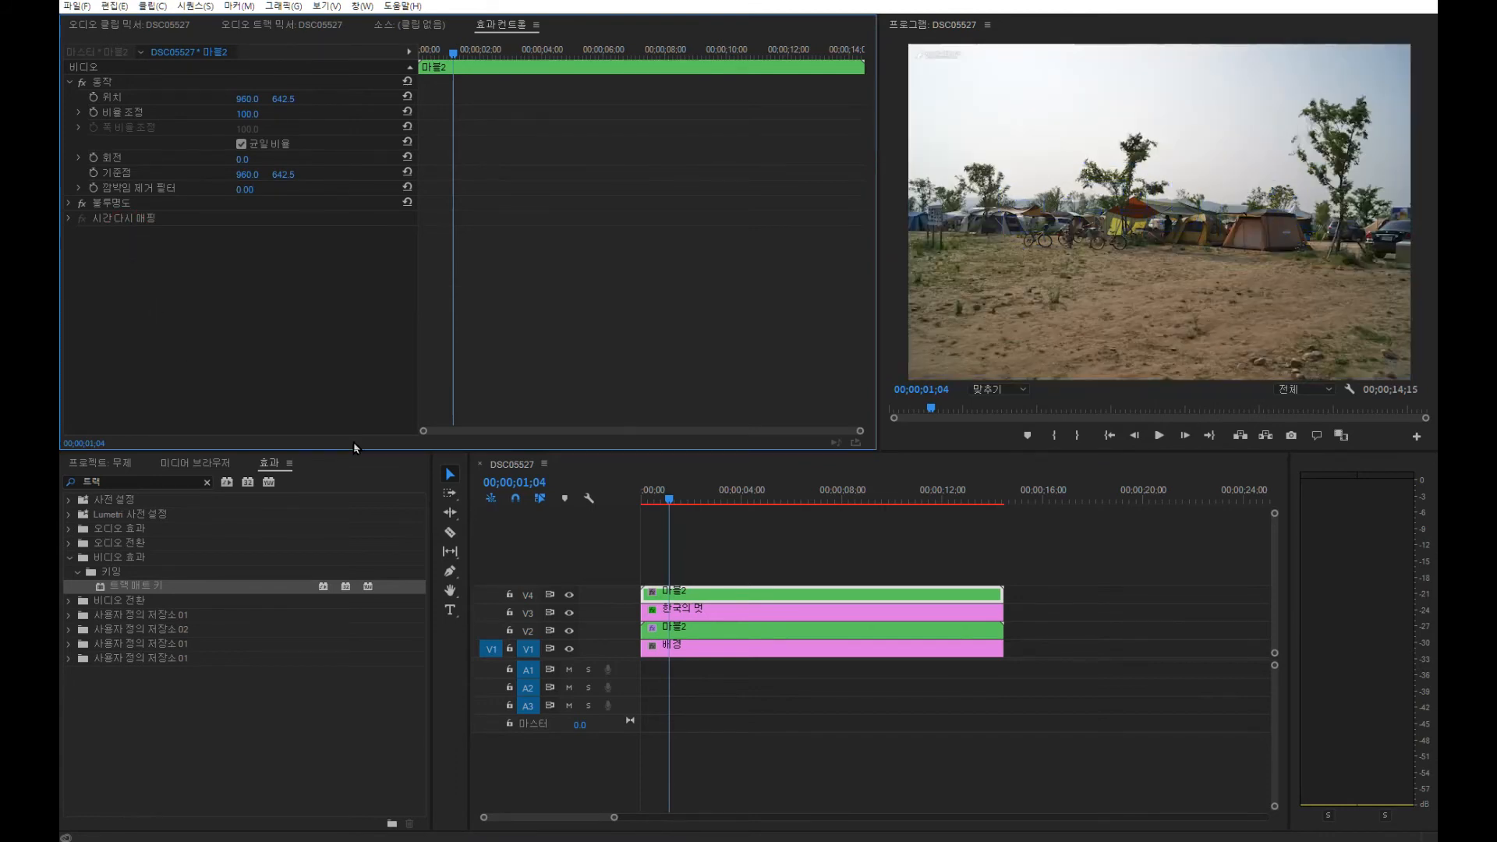
Expand the height of video track V4 in the timeline.
double_click(599, 597)
double_click(600, 598)
double_click(600, 597)
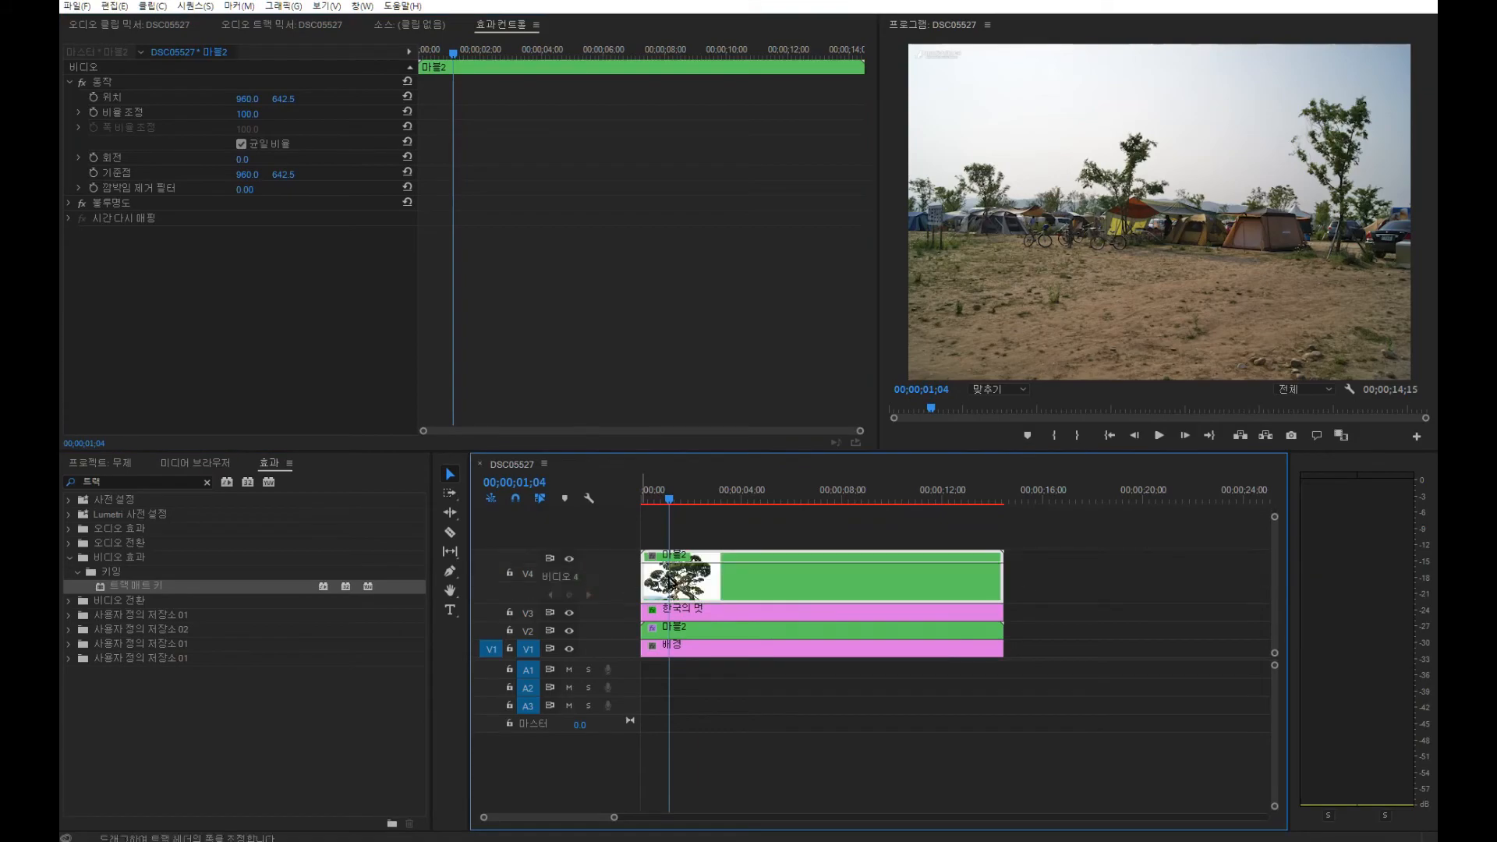
Fade out the 마블2 clip on V4 with opacity keyframes, full at about 6.6 seconds and zero at about 11 seconds, and check the fade.
drag(670, 500, 793, 511)
click(450, 574)
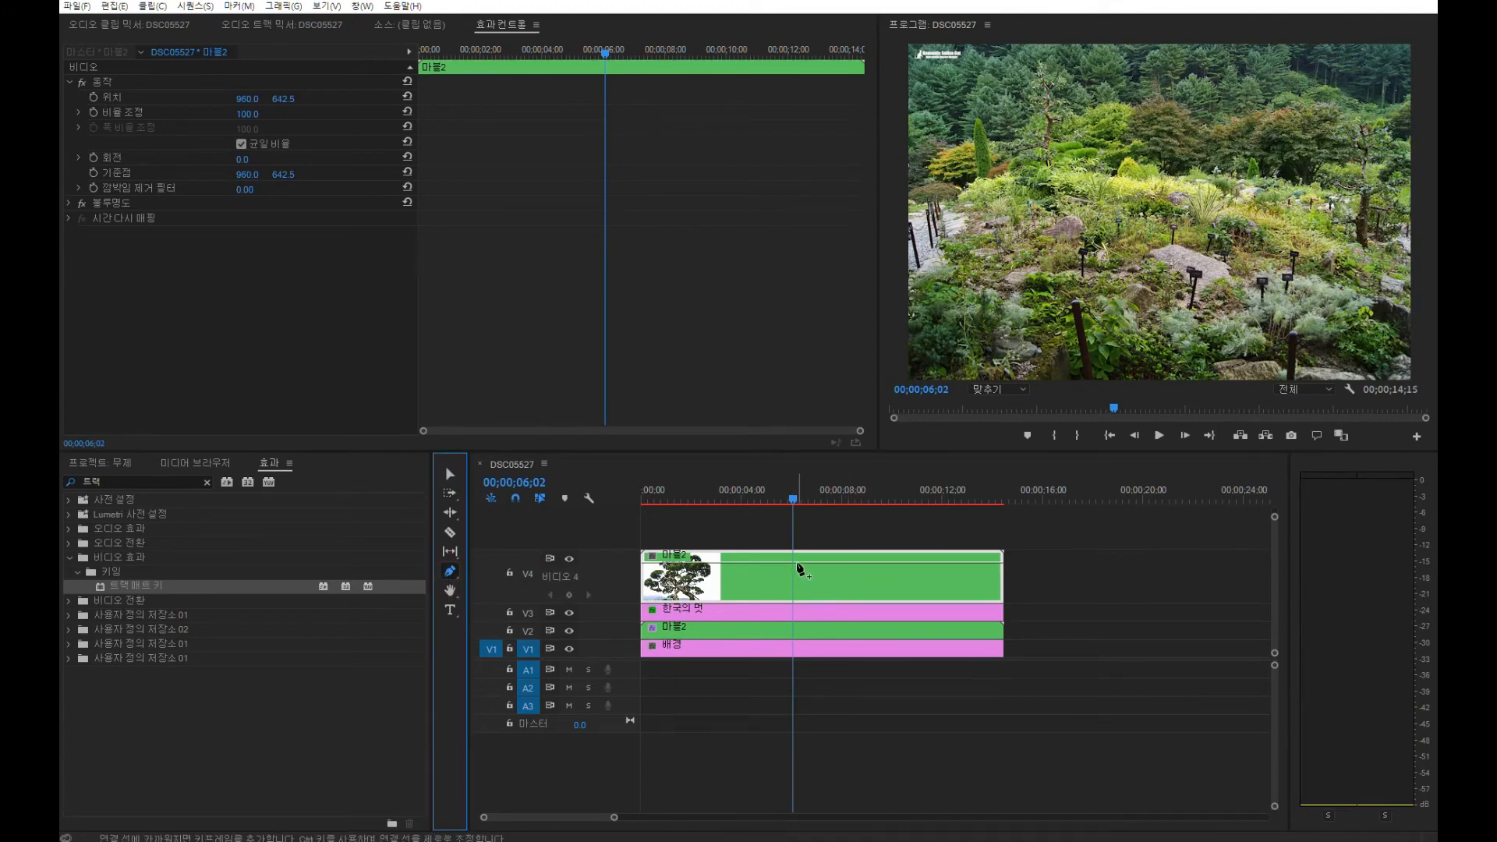
click(807, 562)
click(918, 562)
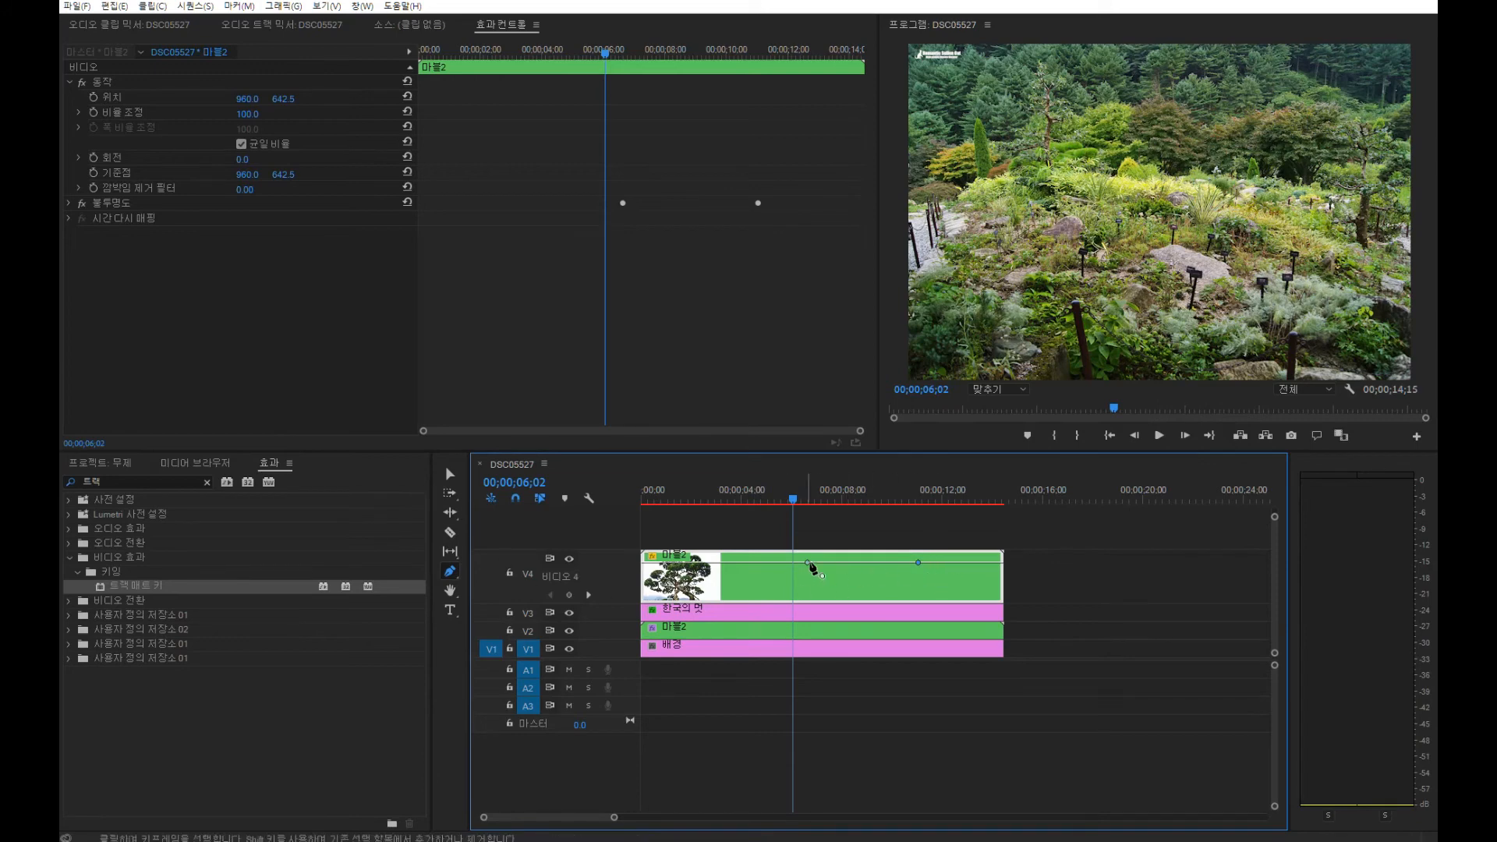
click(450, 473)
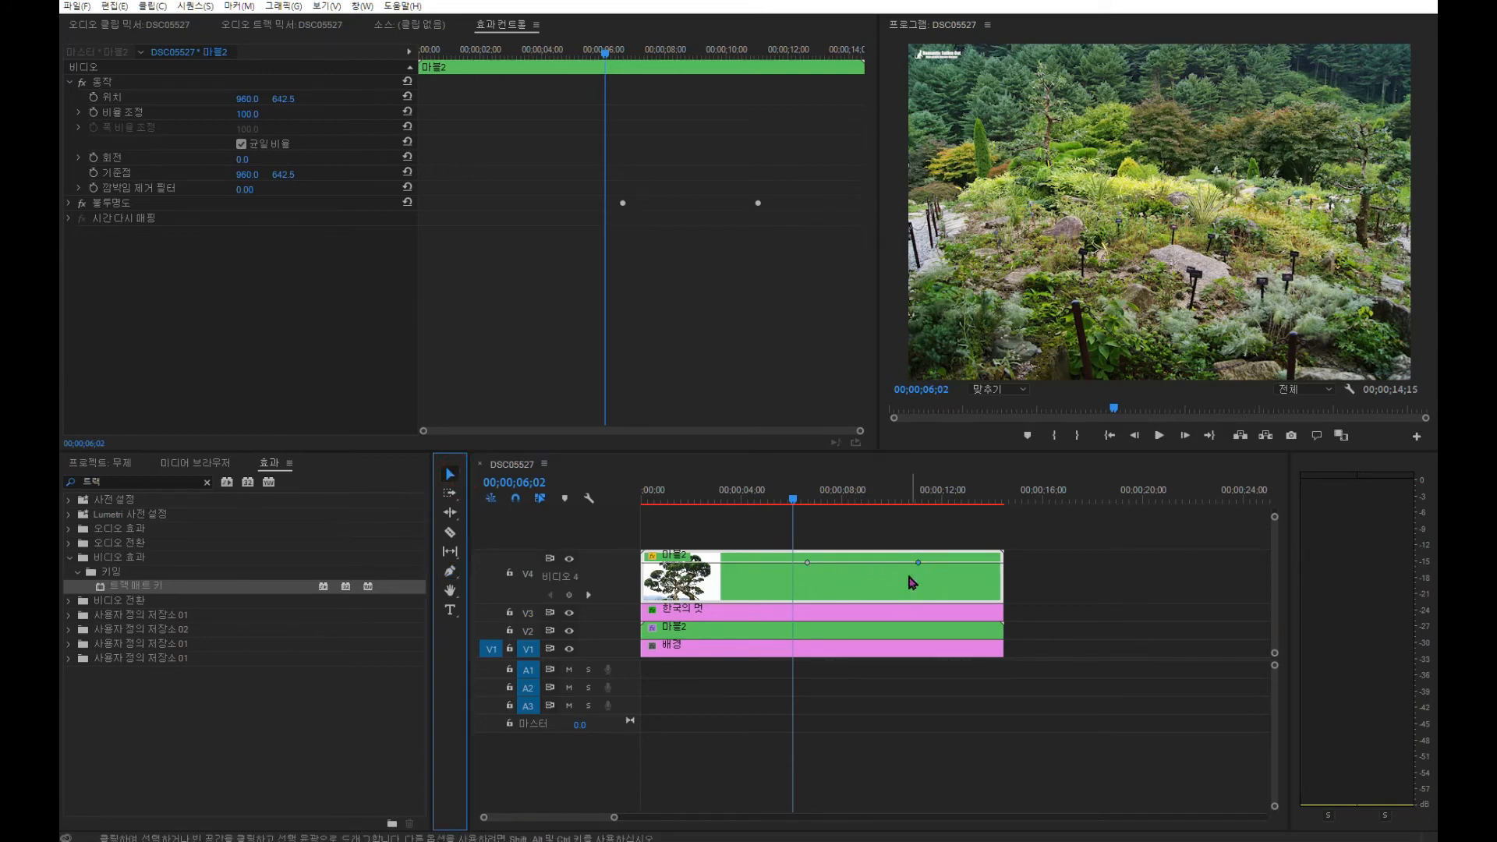
drag(918, 565, 914, 596)
drag(789, 505, 949, 541)
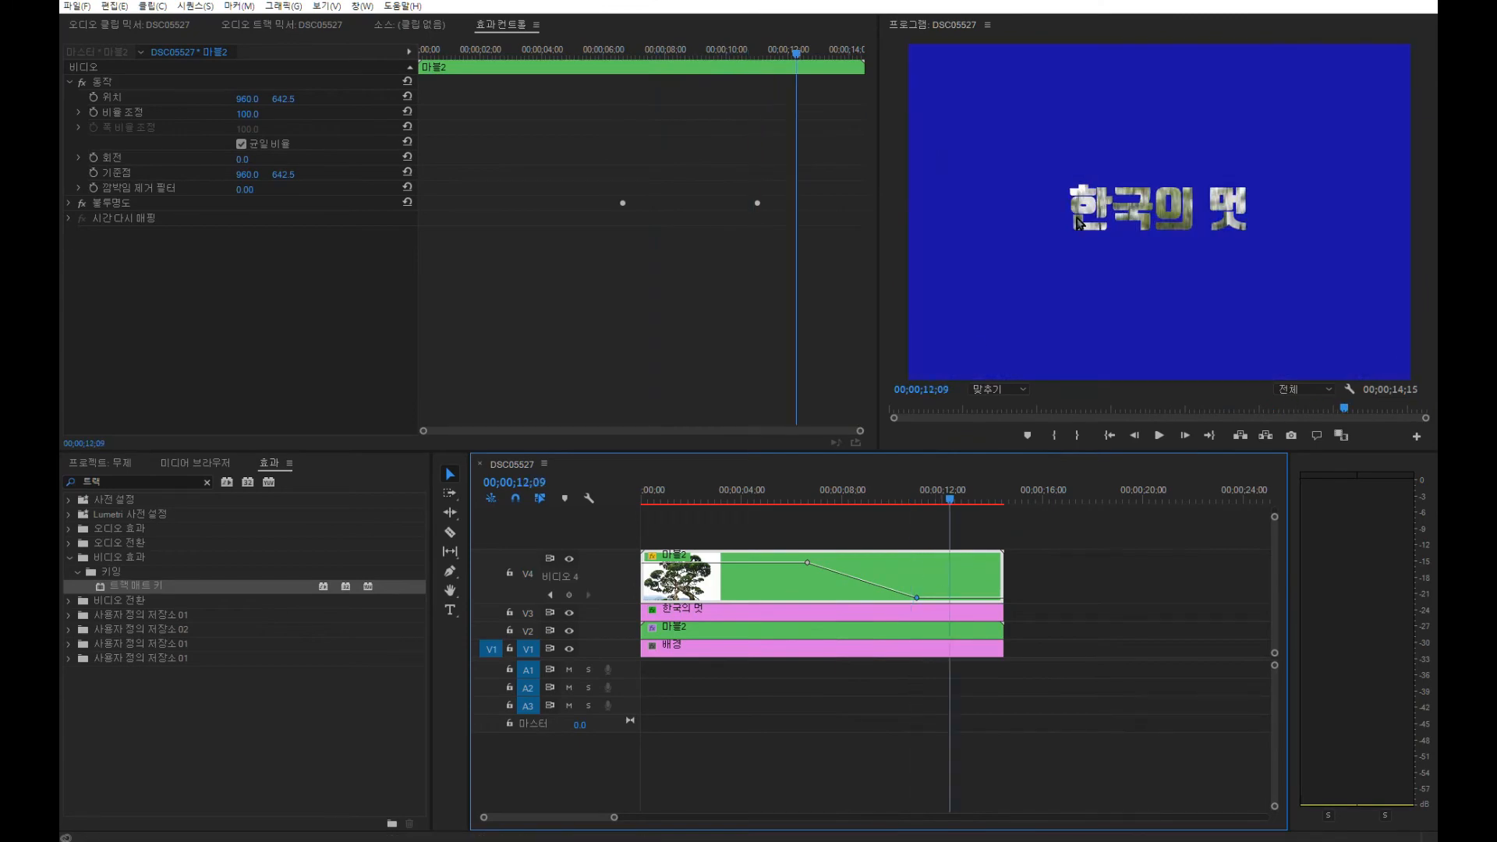
drag(819, 512, 920, 519)
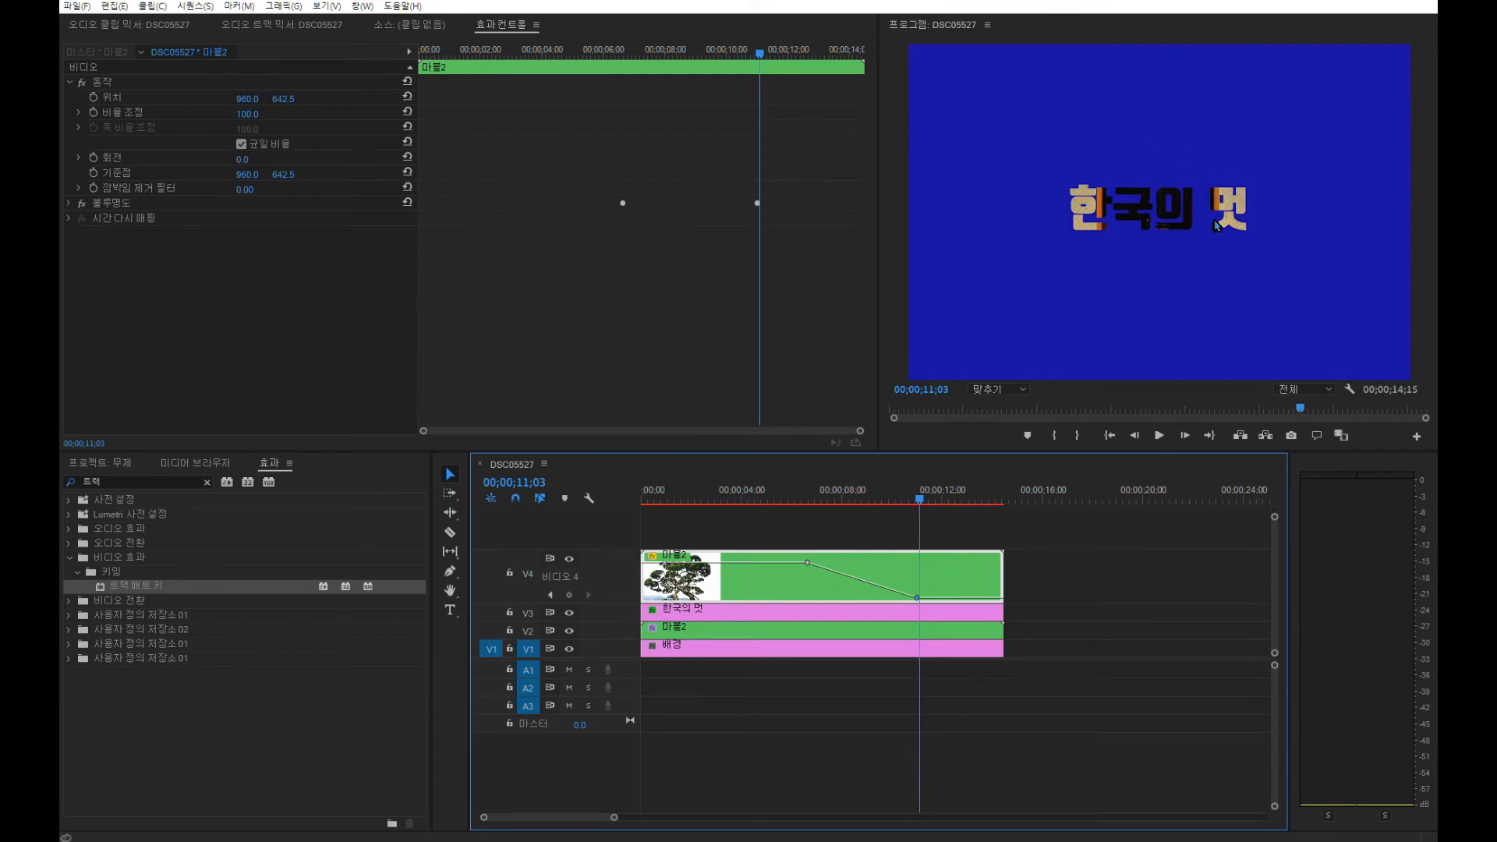
click(925, 503)
drag(925, 504, 943, 510)
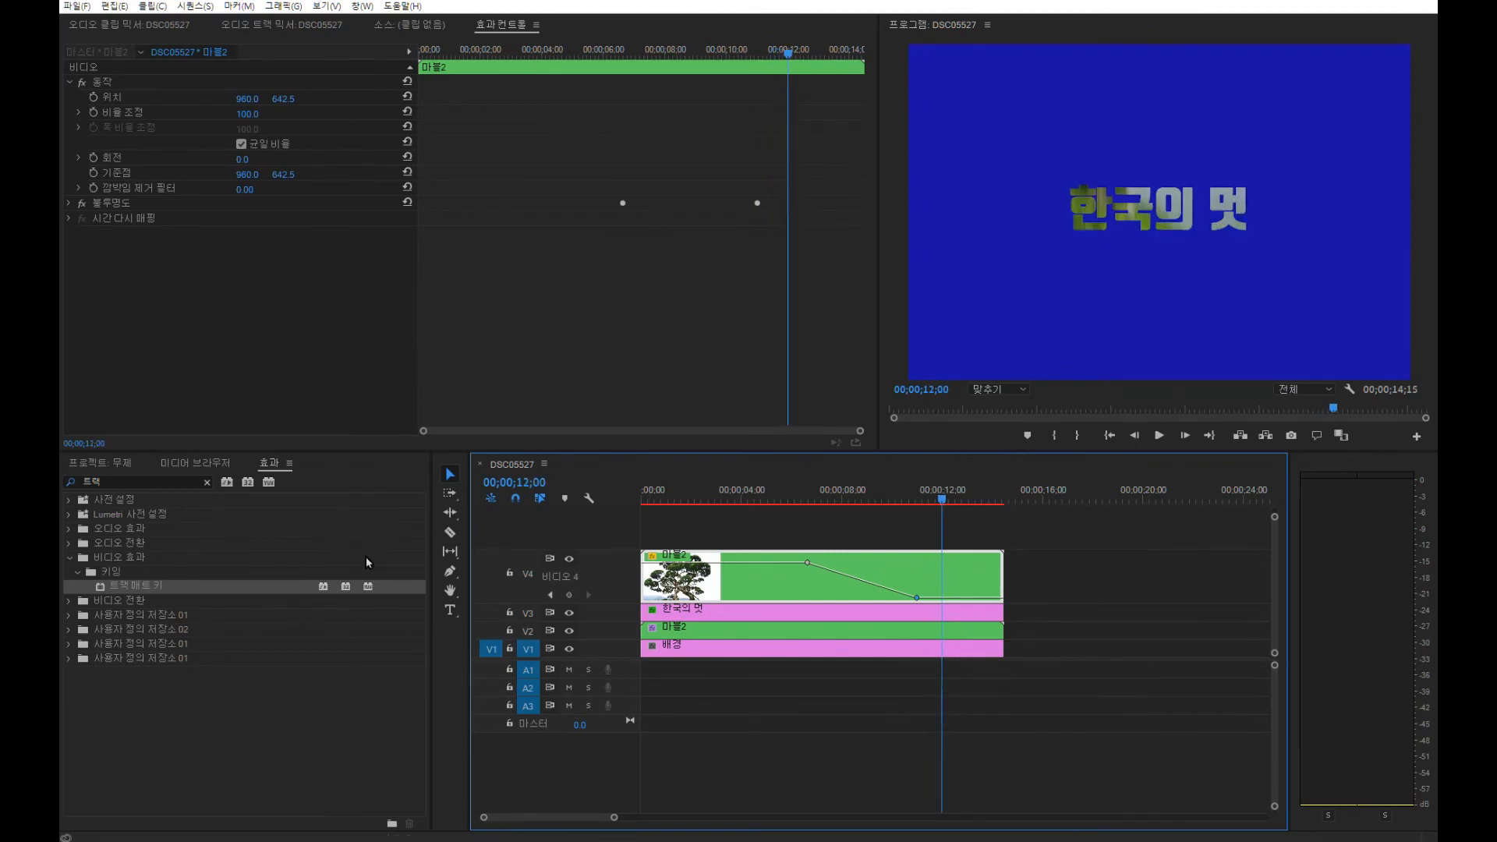
Duplicate the 한국의 멋 title from V3 onto V5, expand the height of track V5 and collapse V4.
click(725, 618)
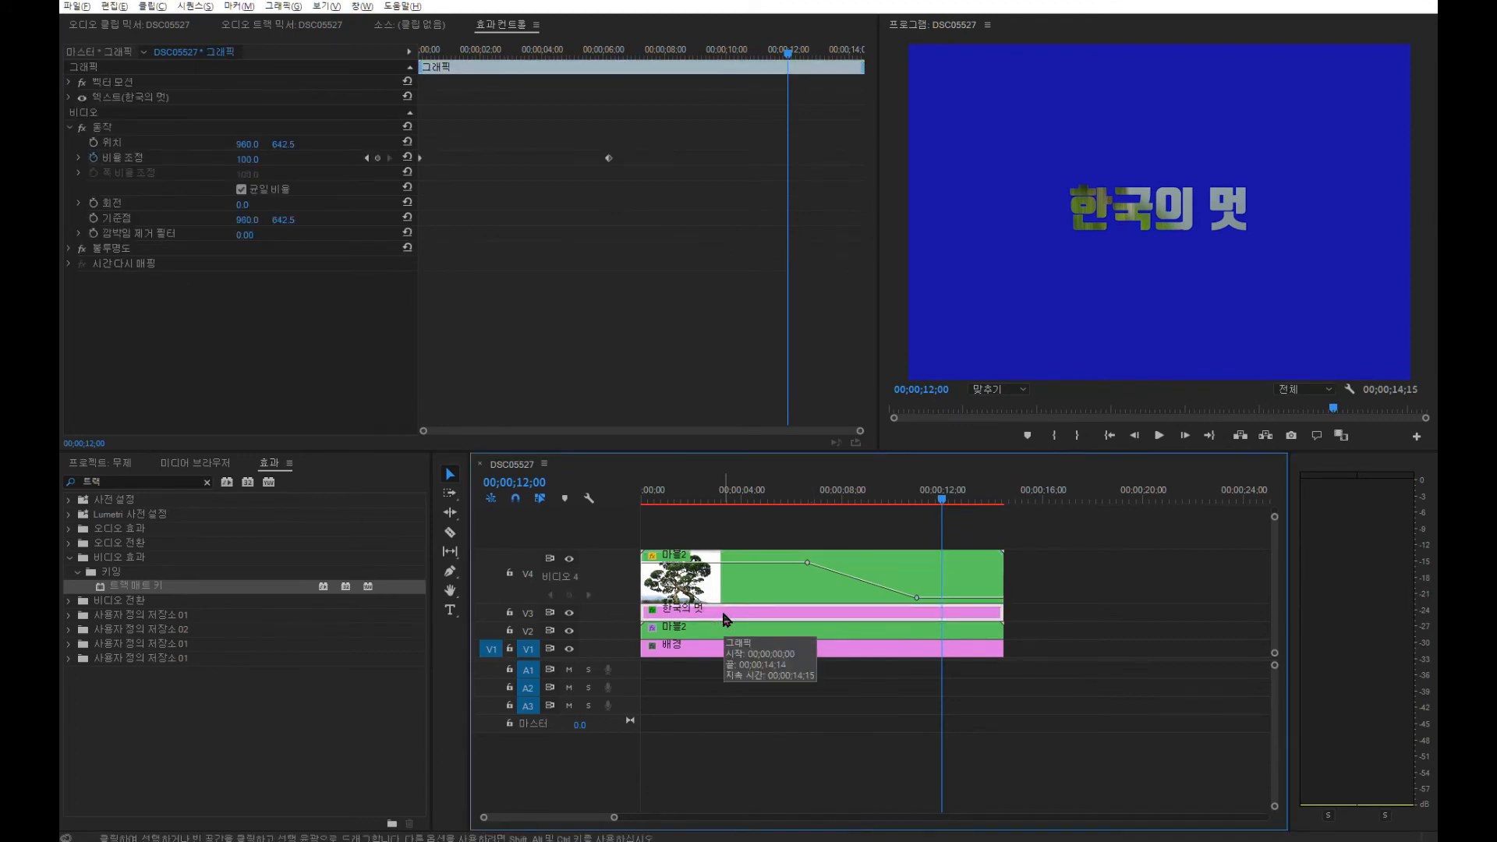
drag(725, 619, 728, 539)
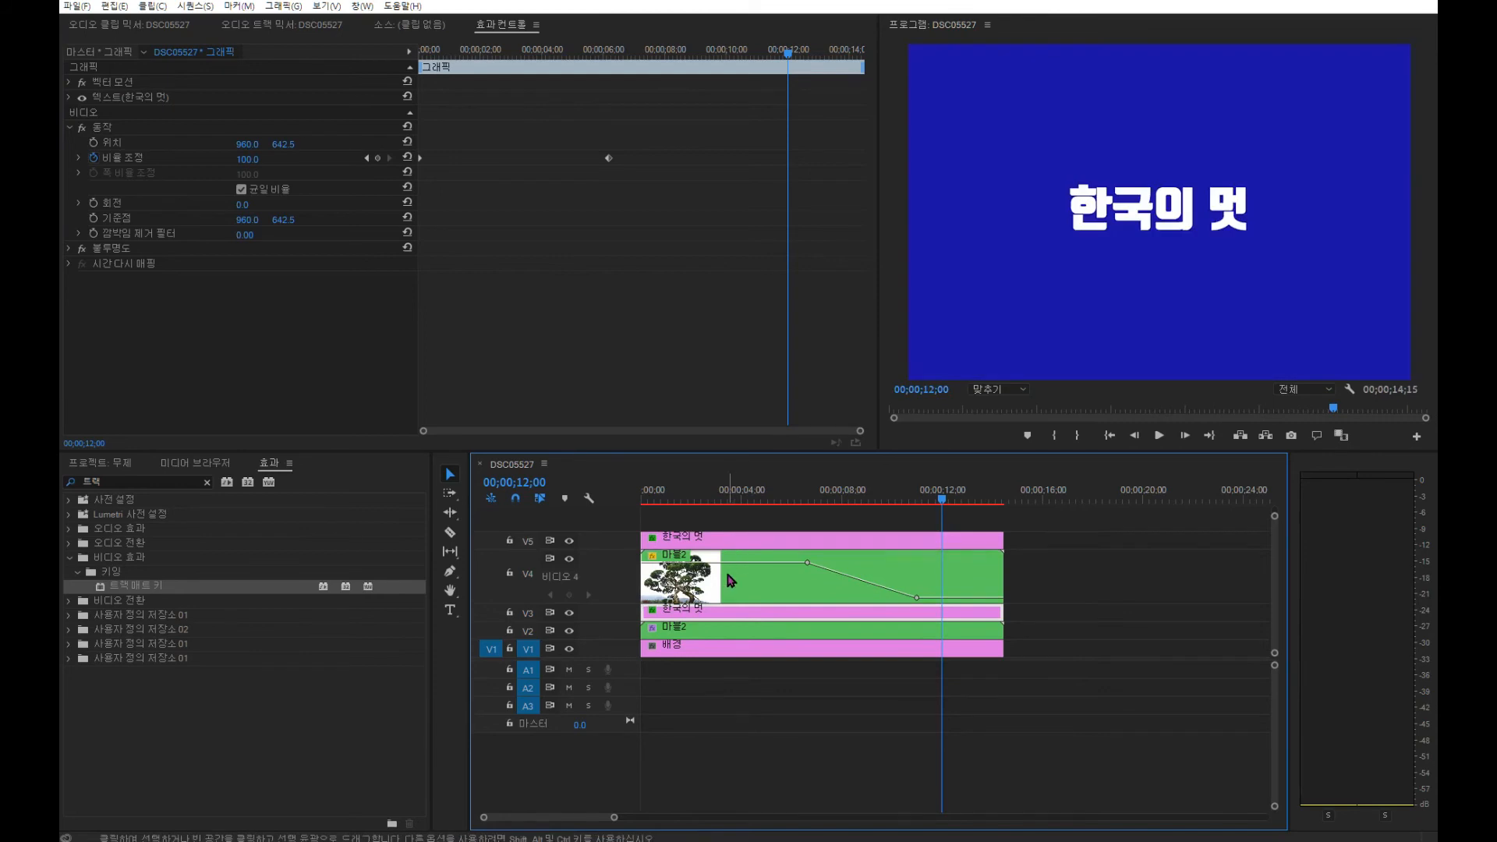
click(713, 542)
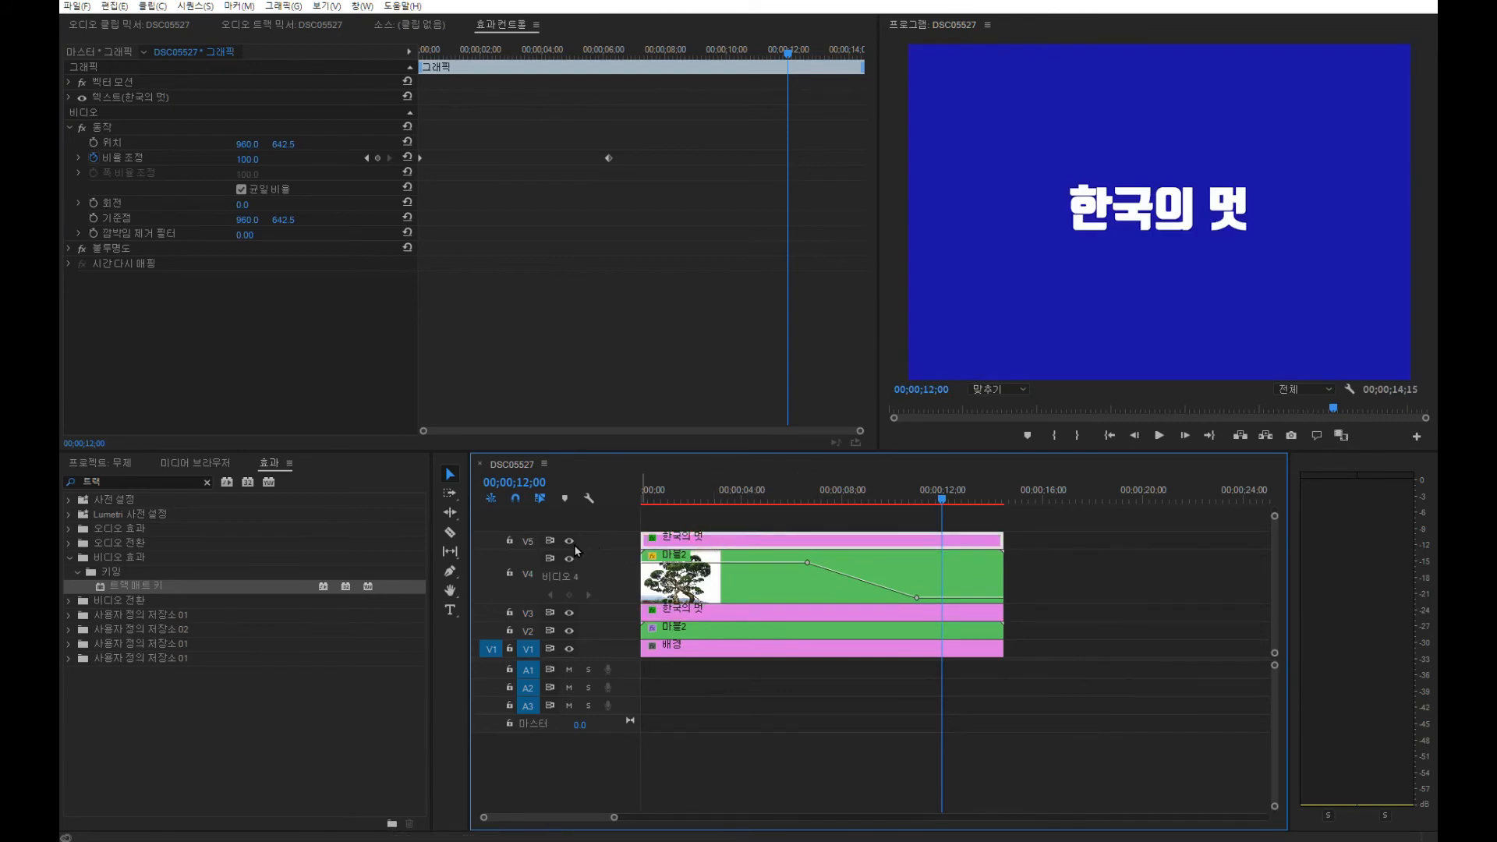
double_click(614, 537)
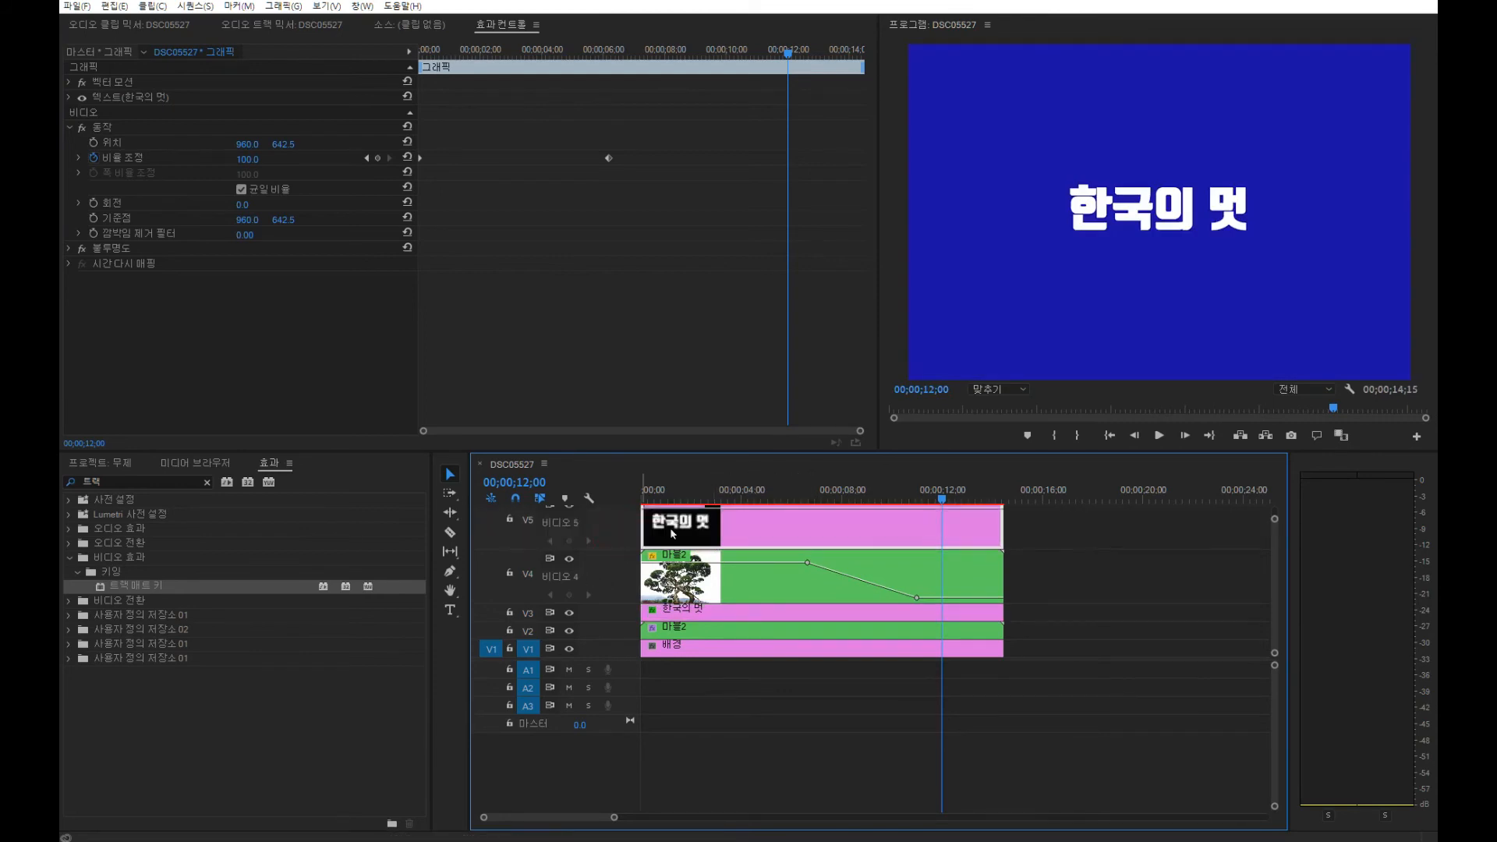
double_click(608, 573)
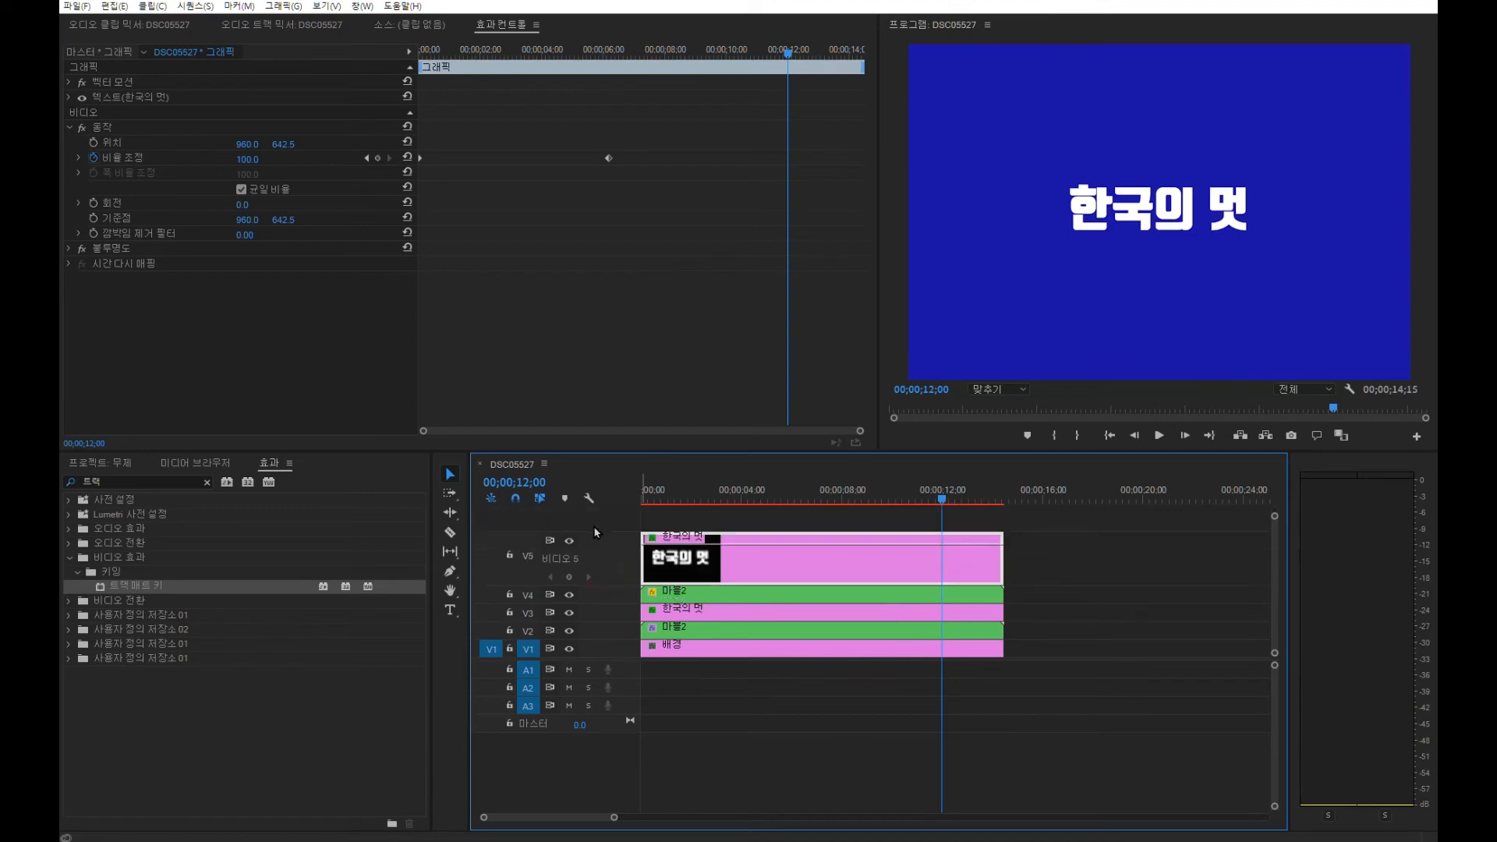
double_click(616, 592)
double_click(622, 577)
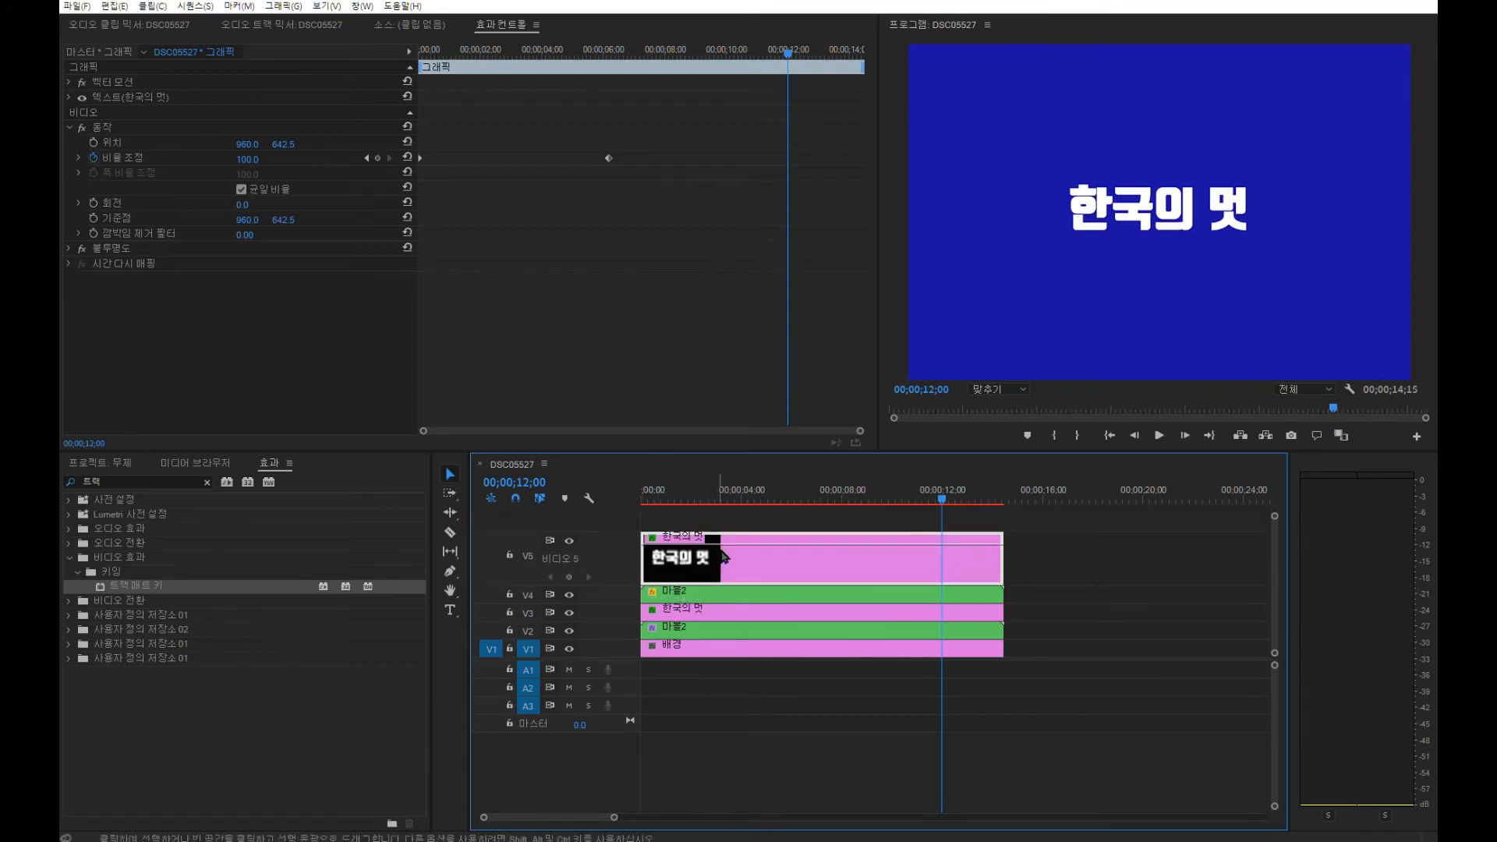
Fade in the V5 title with opacity keyframes, zero at about 8.7 seconds and full at about 11.8 seconds, and play the sequence.
drag(923, 507, 884, 515)
click(450, 570)
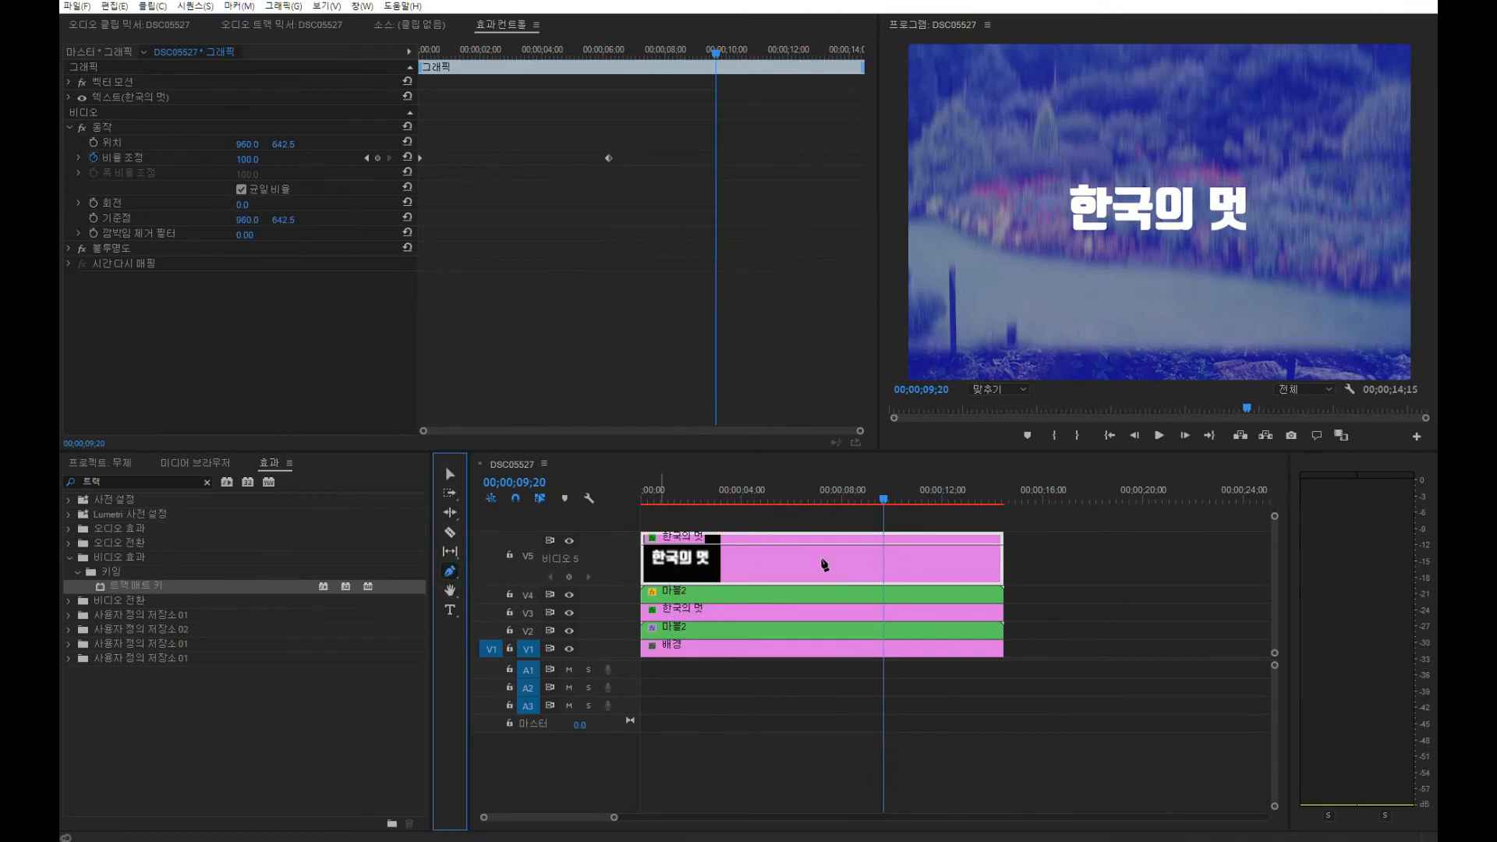
click(860, 544)
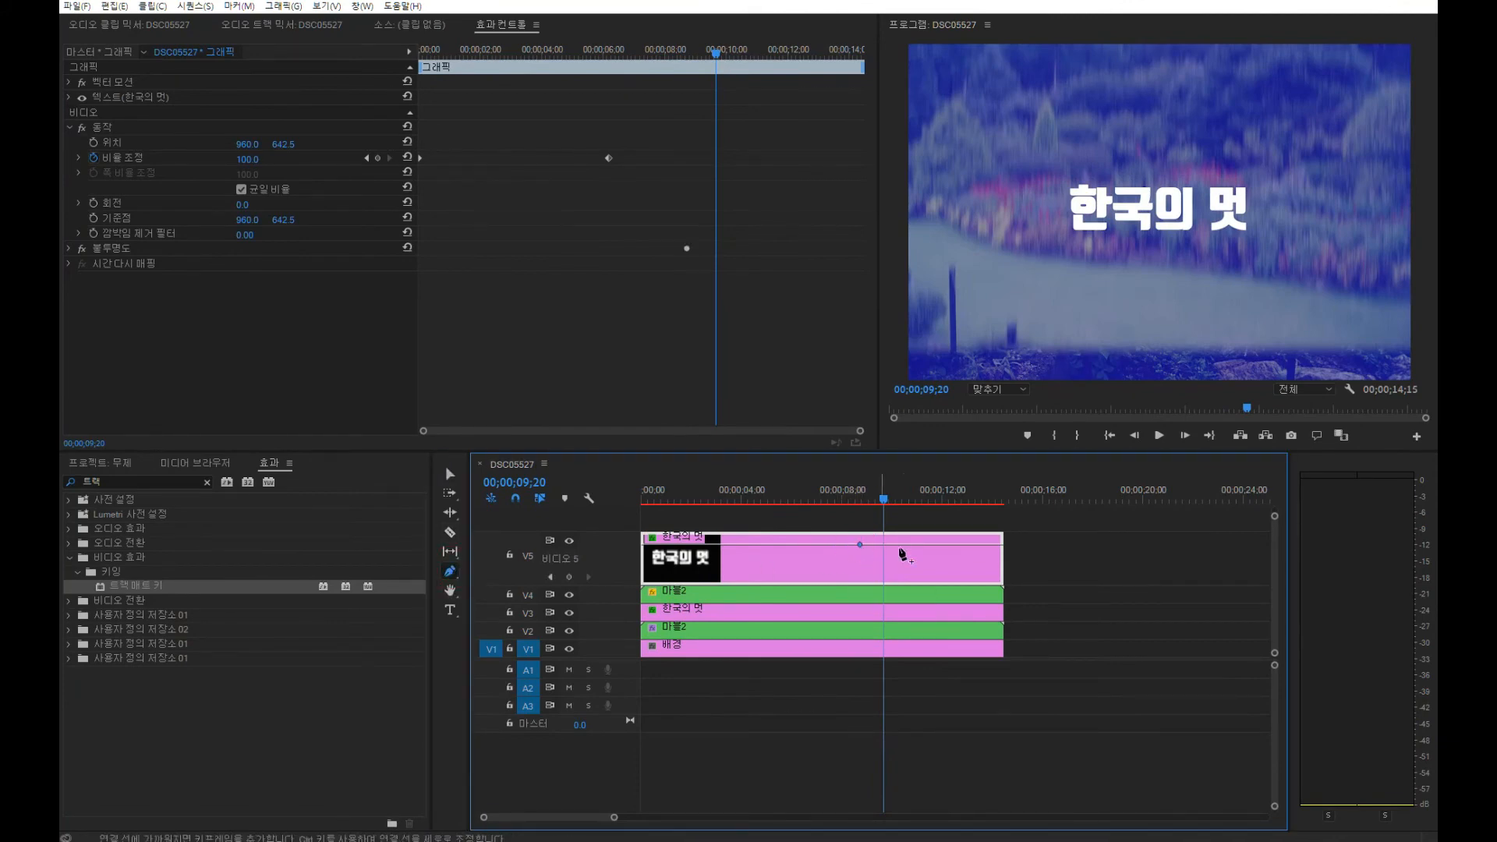
click(961, 544)
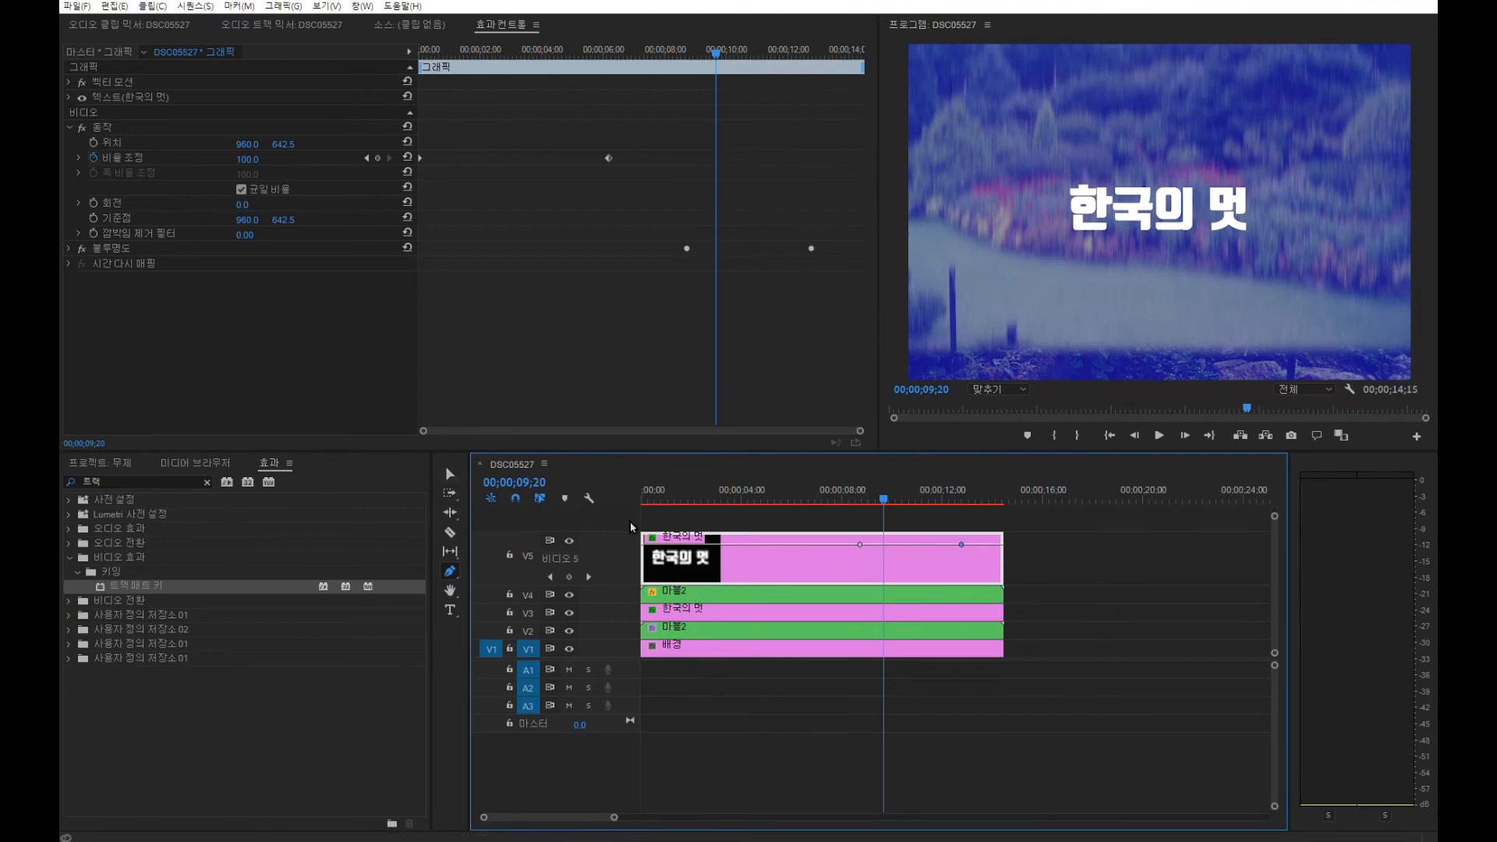
click(453, 481)
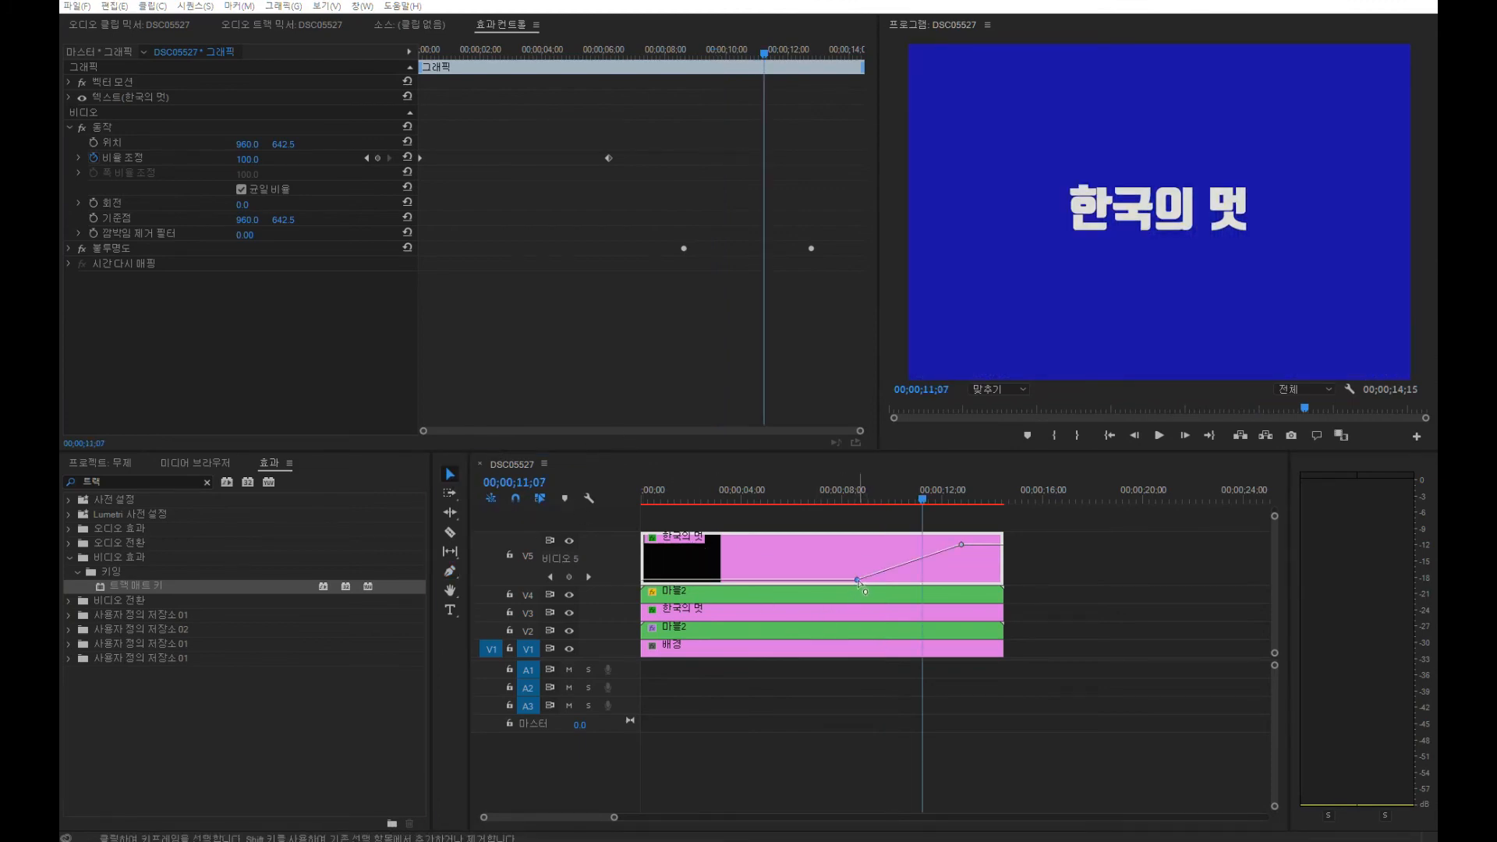
drag(860, 580, 860, 580)
drag(960, 545, 745, 511)
click(1160, 436)
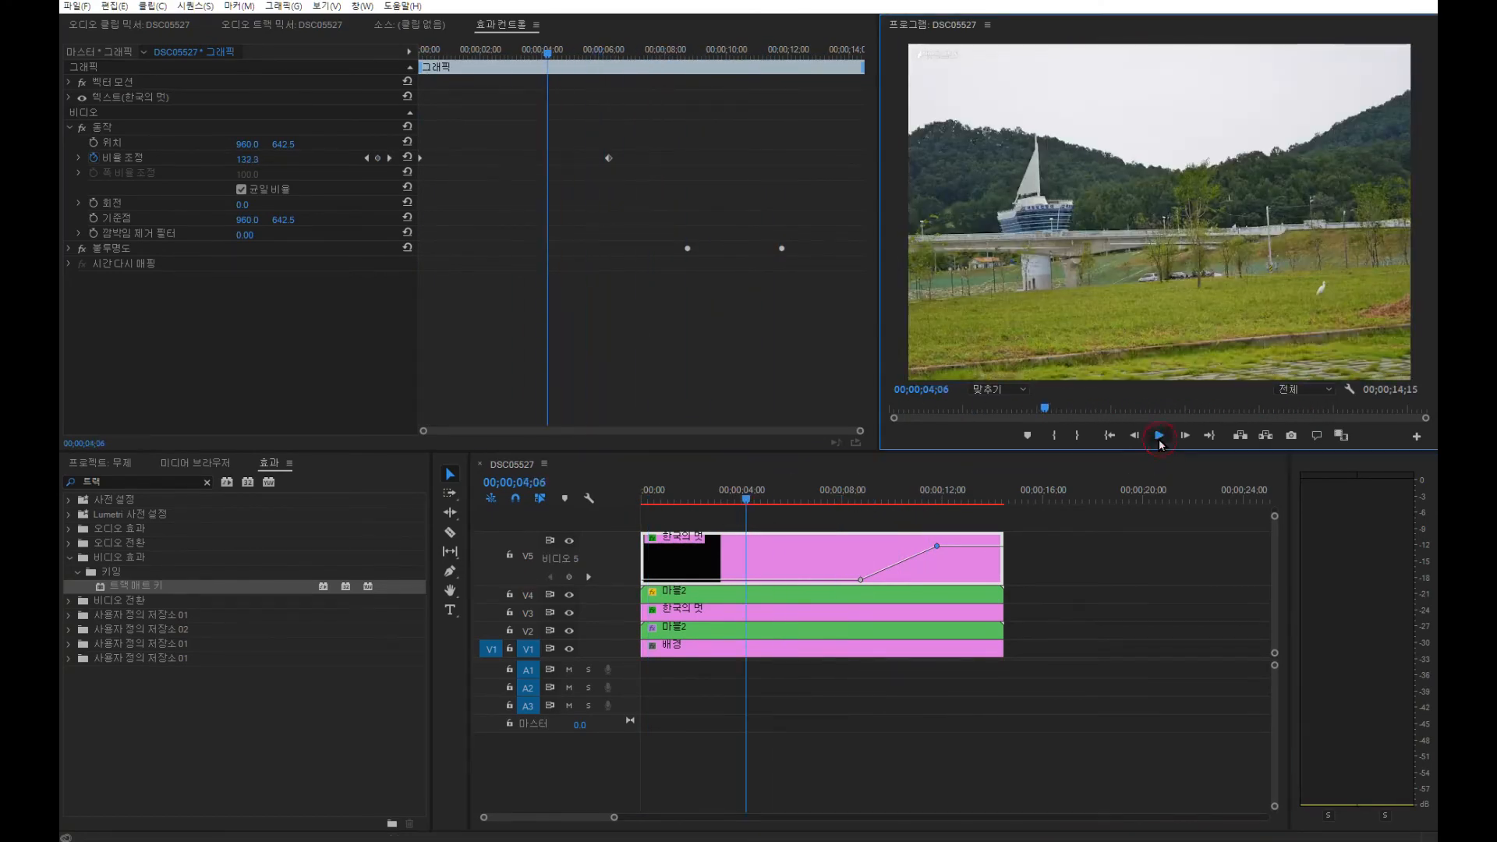